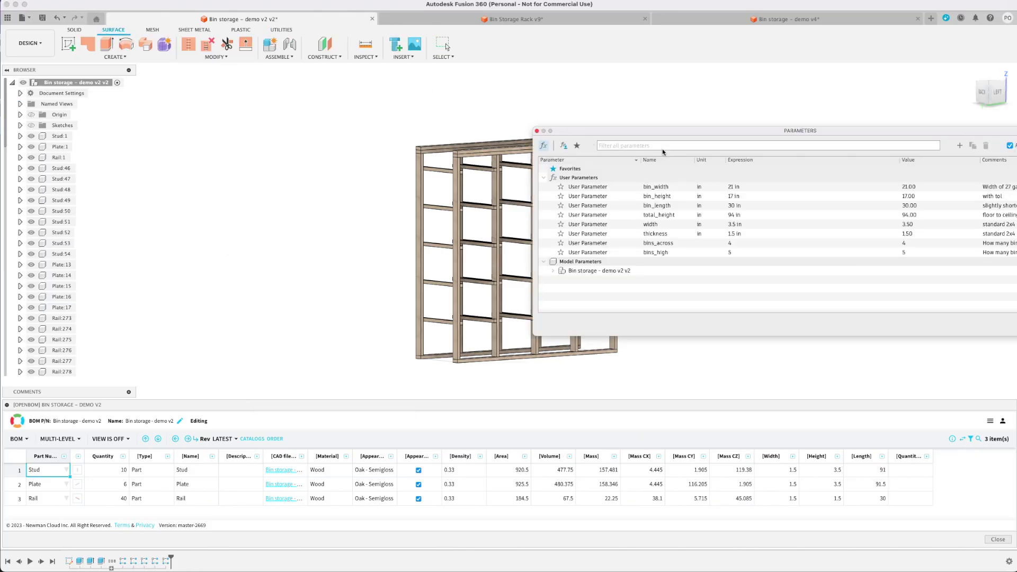
Set the rack's user parameters bins_across to 5 and total_height to 125 in
{"action": "left_click", "coordinate": [860, 243]}
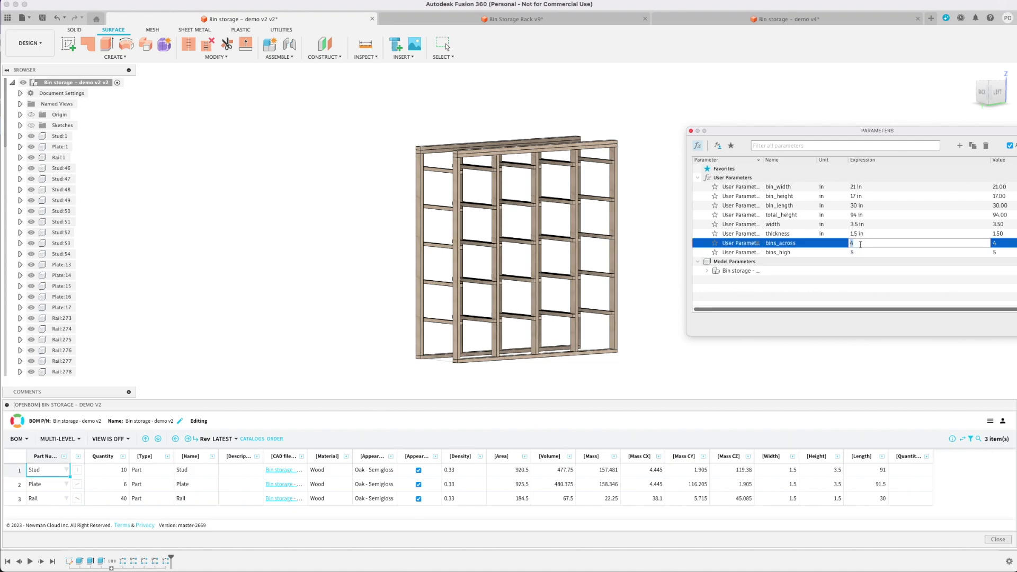
{"action": "type", "text": "5"}
{"action": "key", "text": "Return"}
{"action": "key", "text": "shift+Tab"}
{"action": "key", "text": "shift+Tab"}
{"action": "key", "text": "shift+Tab"}
{"action": "type", "text": "125"}
{"action": "key", "text": "Tab"}
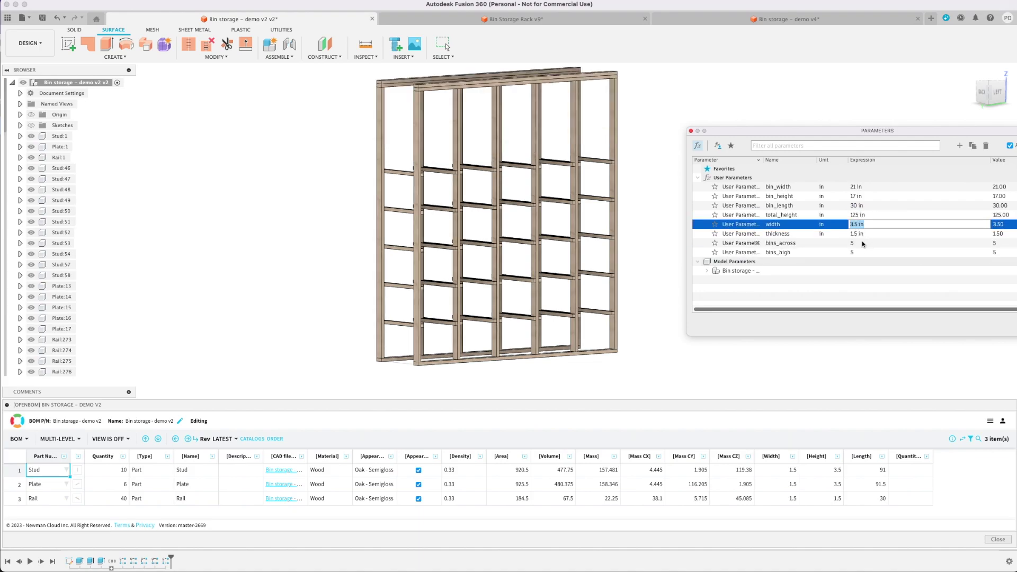
Set the bins_high user parameter to 7
{"action": "key", "text": "Tab"}
{"action": "key", "text": "Tab"}
{"action": "key", "text": "Tab"}
{"action": "type", "text": "7"}
{"action": "key", "text": "Return"}
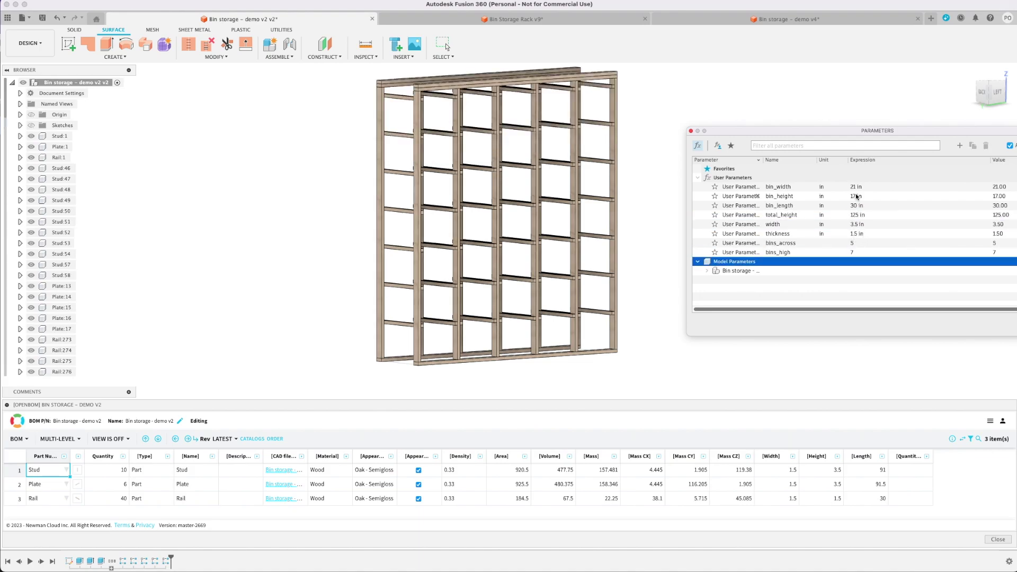
Set the user parameters bin_width to 15 in and bin_length to 20 in
{"action": "left_click", "coordinate": [856, 186]}
{"action": "type", "text": "15"}
{"action": "key", "text": "Tab"}
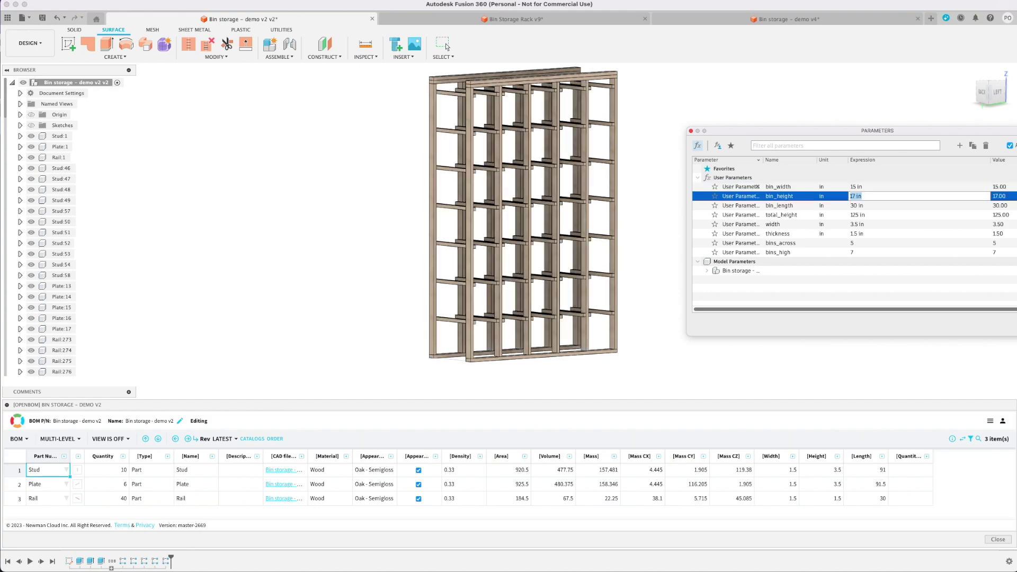
{"action": "key", "text": "Tab"}
{"action": "type", "text": "20"}
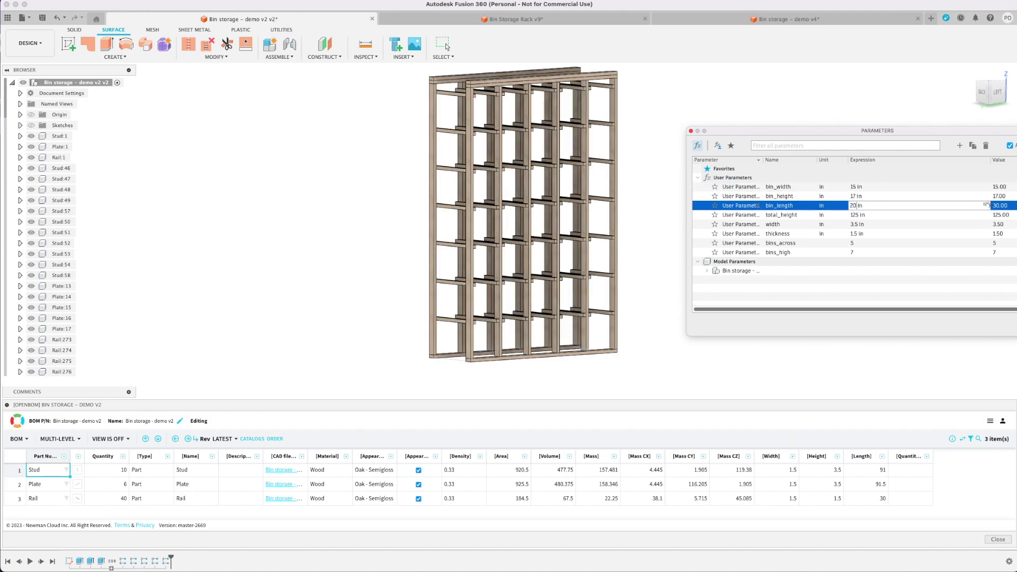
{"action": "key", "text": "Tab"}
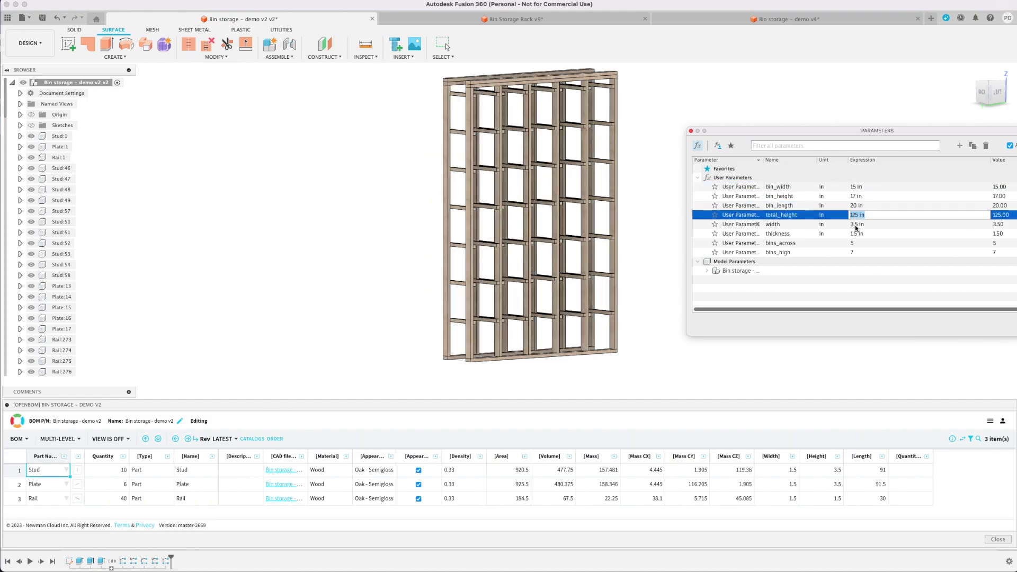
Set the bin_height user parameter to 12 in and accept the parameter changes
{"action": "left_click", "coordinate": [856, 196]}
{"action": "type", "text": "12"}
{"action": "key", "text": "Tab"}
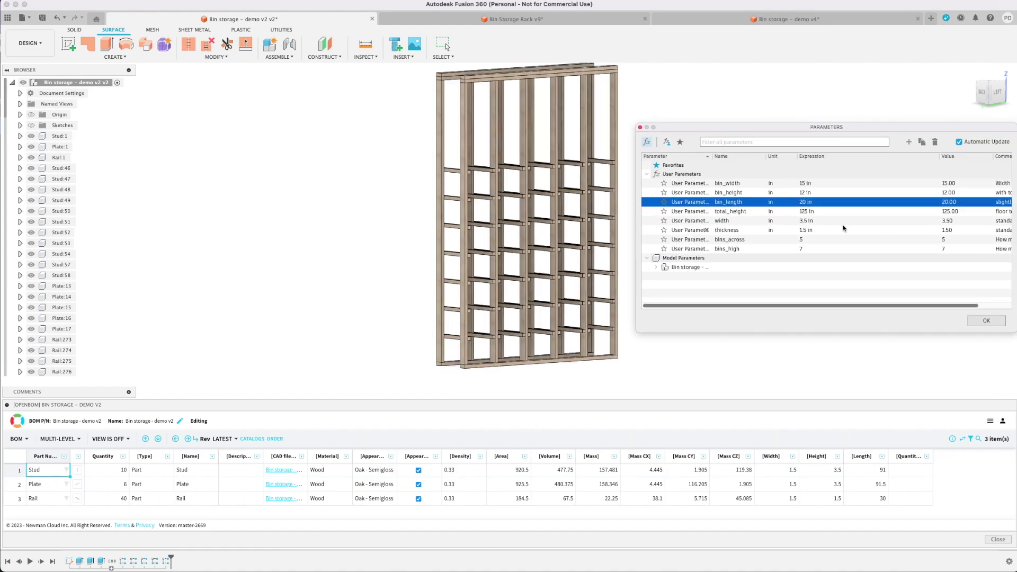
{"action": "key", "text": "Return"}
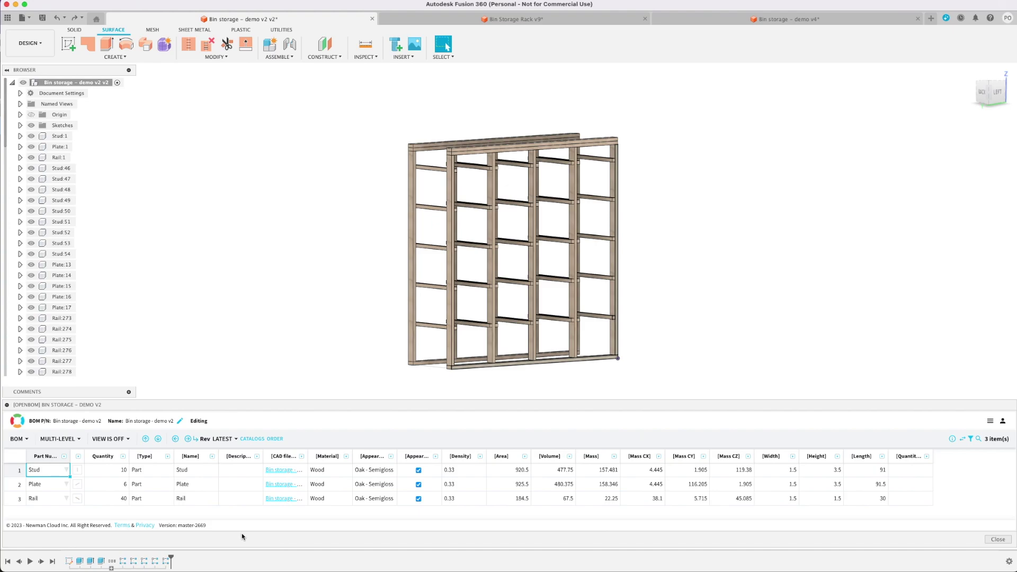
{"action": "left_click", "coordinate": [115, 456]}
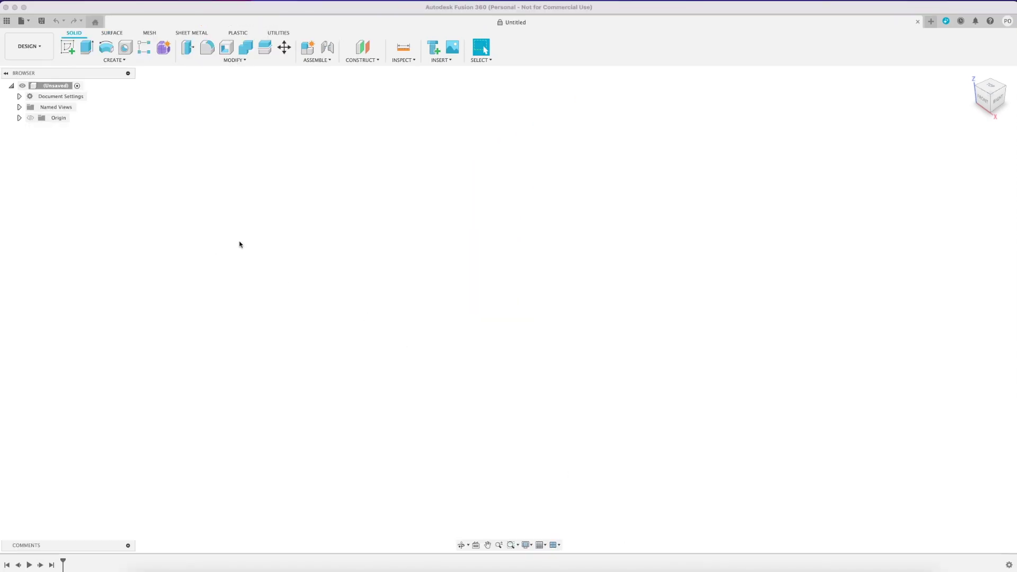
Change the new design's document units to inches
{"action": "left_click", "coordinate": [19, 98]}
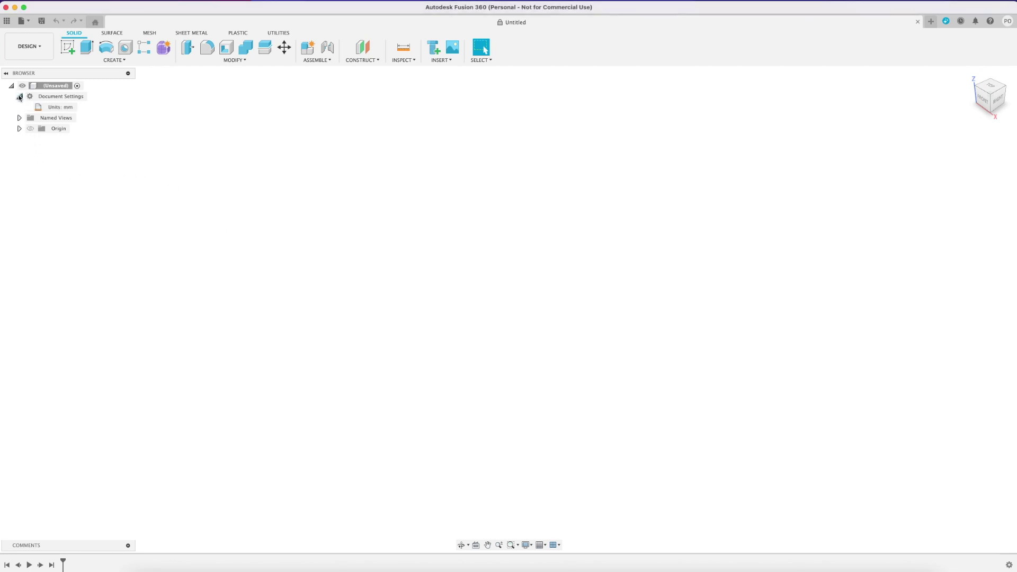
{"action": "left_click", "coordinate": [81, 108]}
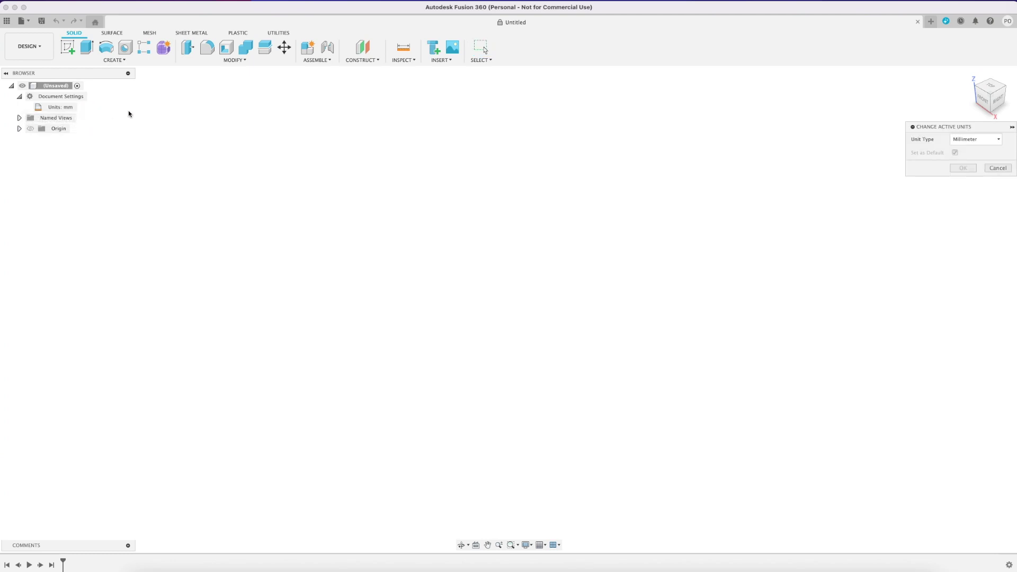
{"action": "left_click", "coordinate": [969, 140]}
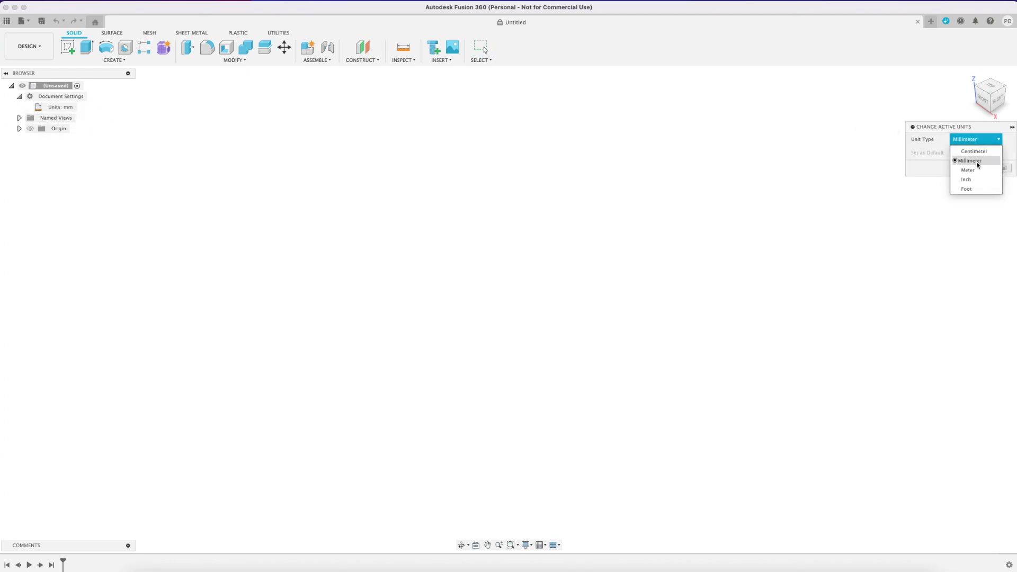
{"action": "left_click", "coordinate": [968, 179]}
{"action": "left_click", "coordinate": [964, 168]}
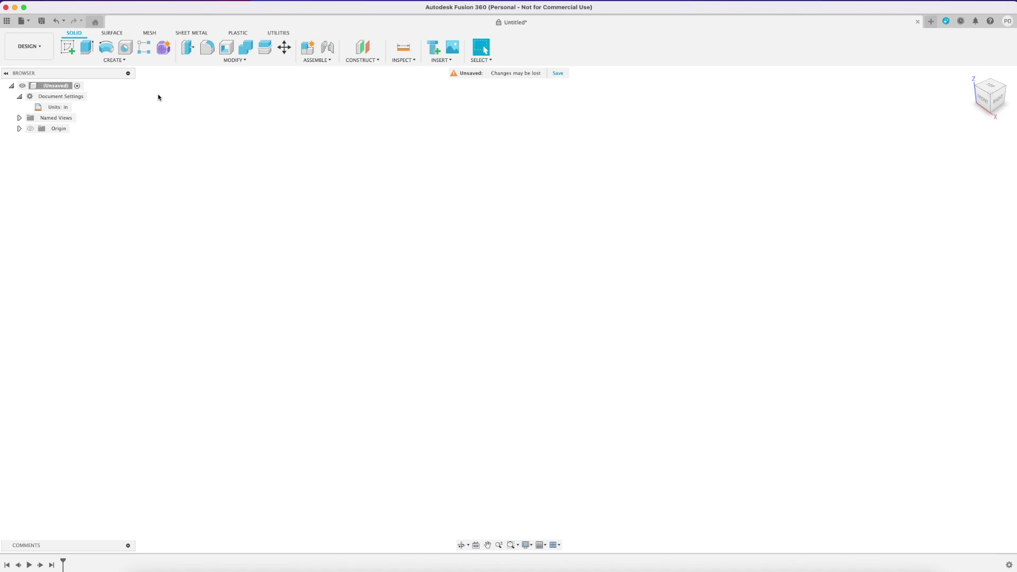
Open the design's parameters and add a user parameter named Bin_width with the expression 21 in
{"action": "left_click", "coordinate": [220, 60]}
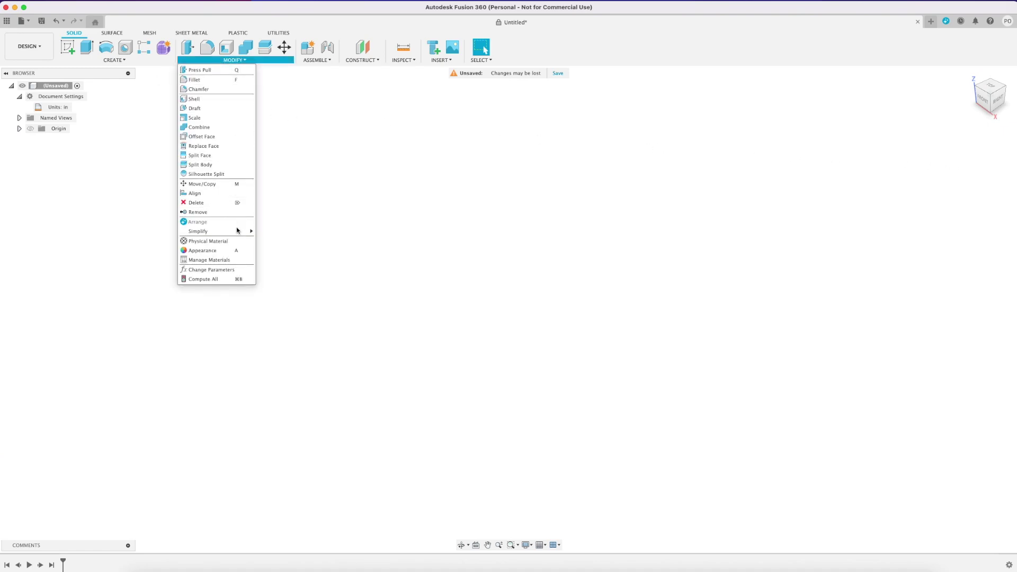
{"action": "left_click", "coordinate": [224, 271]}
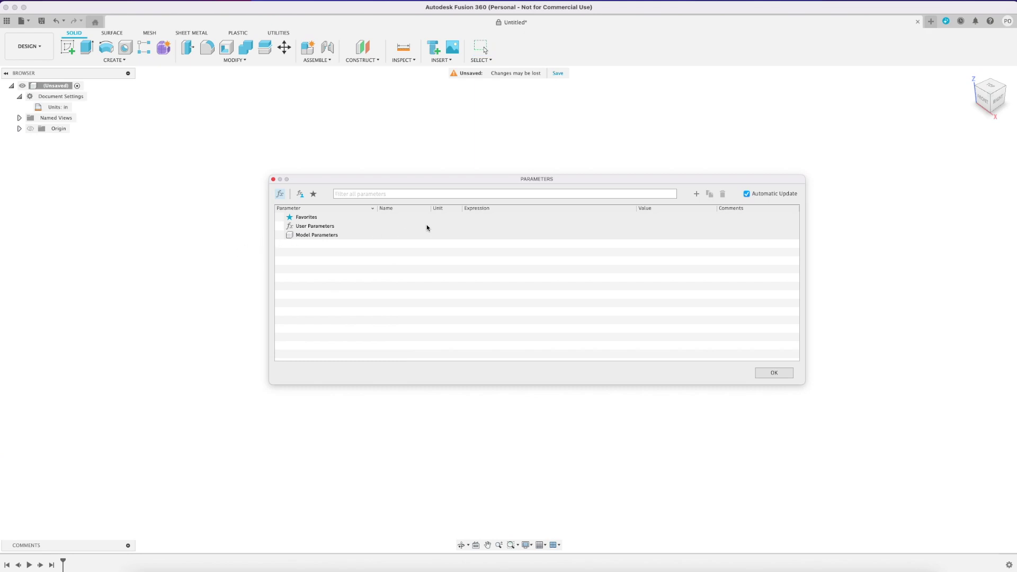
{"action": "left_click", "coordinate": [697, 195]}
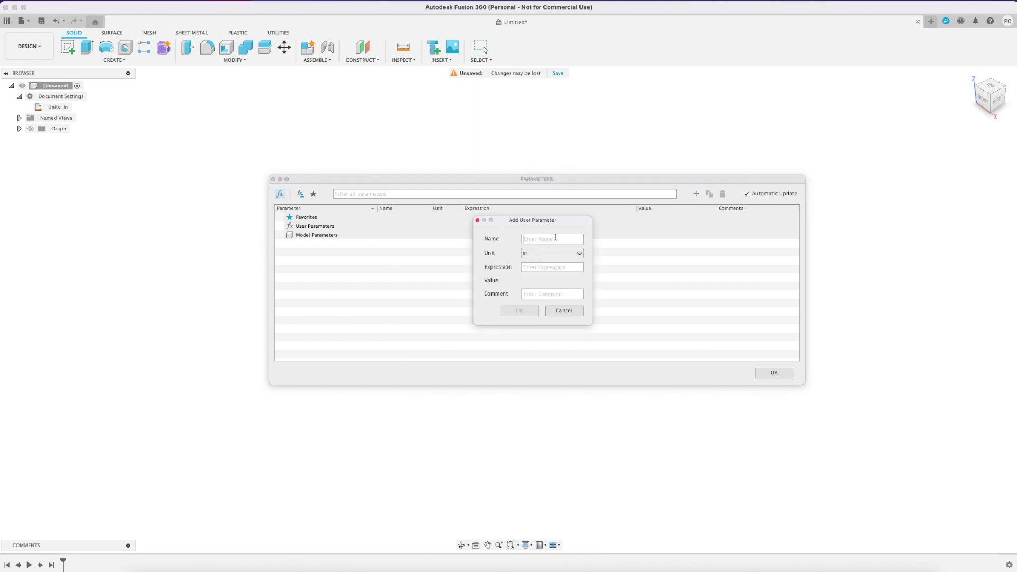
{"action": "type", "text": "Bin_width"}
{"action": "left_click", "coordinate": [552, 267]}
{"action": "type", "text": "21"}
{"action": "key", "text": "Return"}
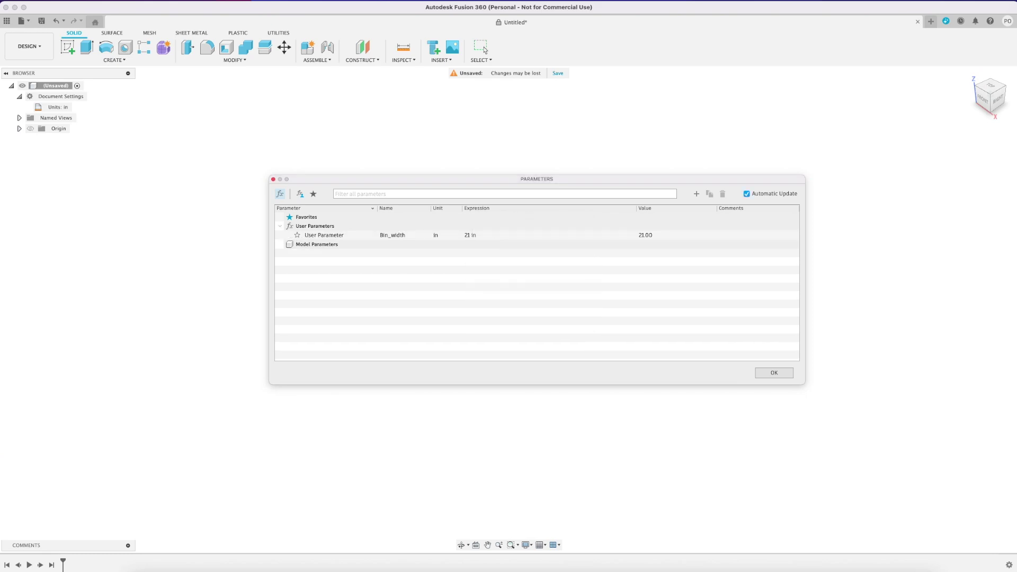
Add a user parameter named bin_height with the expression 17 in
{"action": "left_click", "coordinate": [696, 194]}
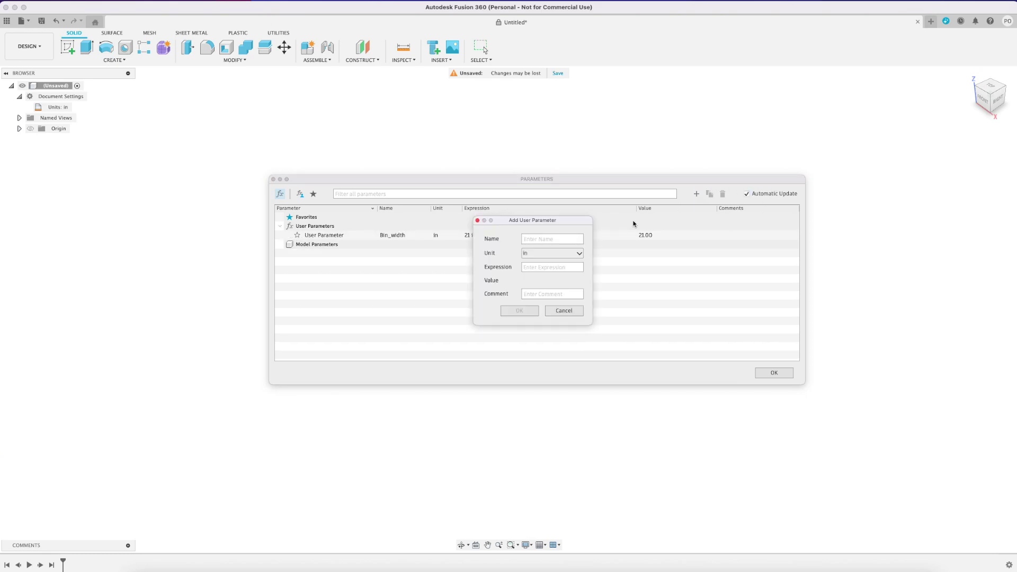
{"action": "type", "text": "bin_height"}
{"action": "left_click", "coordinate": [552, 267]}
{"action": "type", "text": "17"}
{"action": "key", "text": "Return"}
Add a user parameter named bin_length with the expression 30 in
{"action": "left_click", "coordinate": [698, 195]}
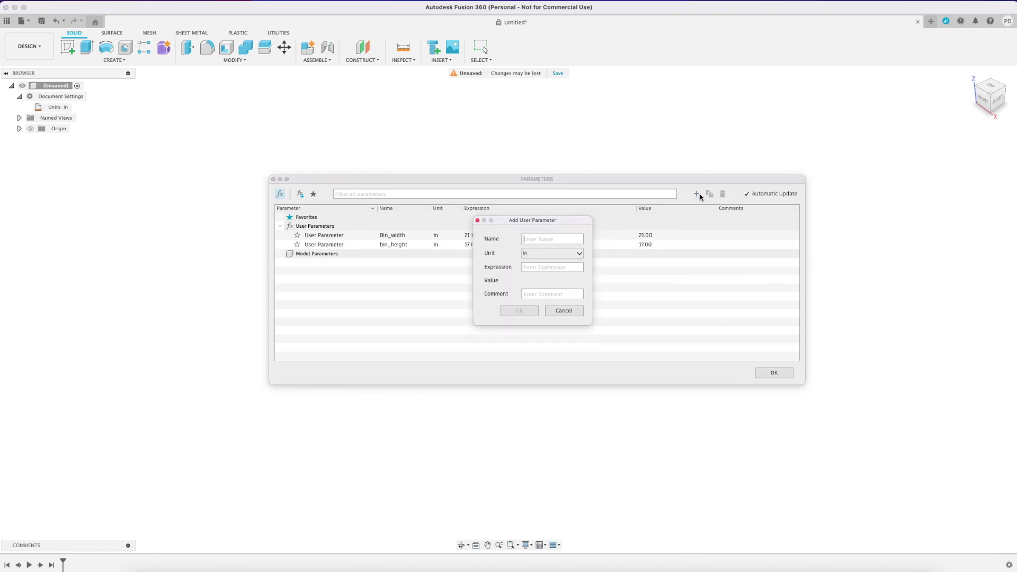
{"action": "type", "text": "bin_length"}
{"action": "key", "text": "Tab"}
{"action": "type", "text": "30"}
{"action": "key", "text": "Return"}
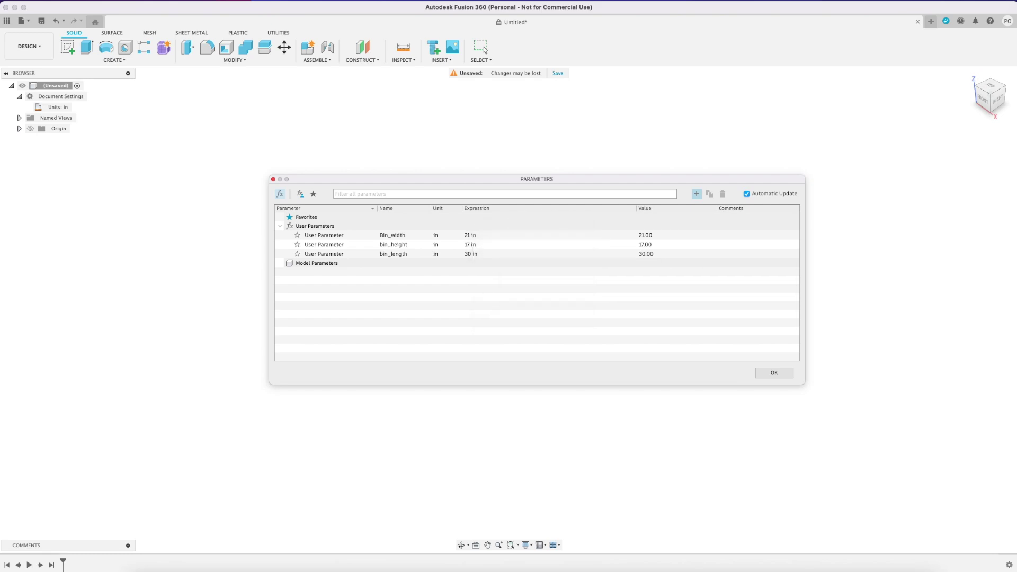
Add a user parameter named total_height with the expression 94 in
{"action": "left_click", "coordinate": [697, 195]}
{"action": "type", "text": "total_"}
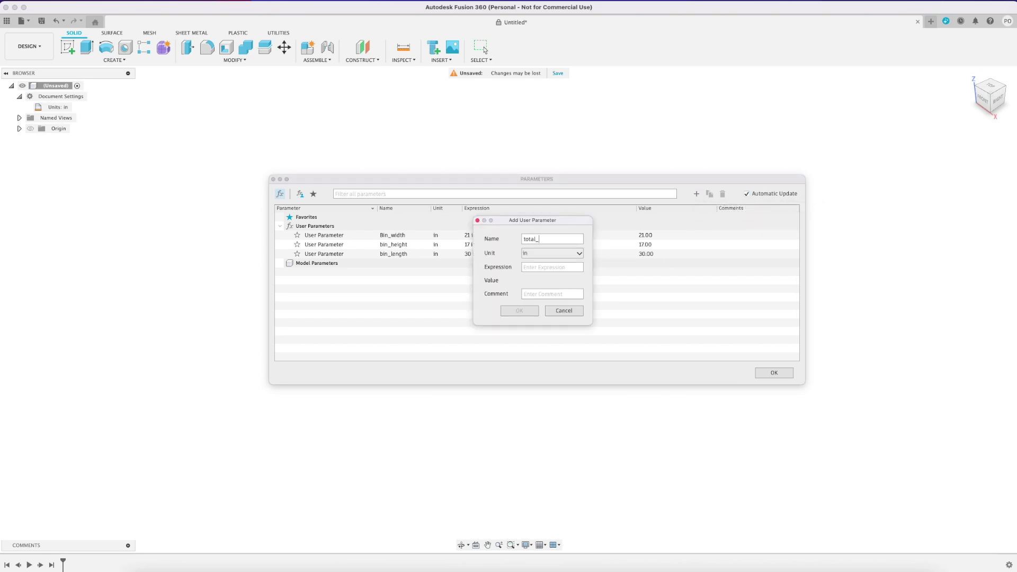
{"action": "type", "text": "heigh"}
{"action": "type", "text": "94"}
{"action": "key", "text": "Return"}
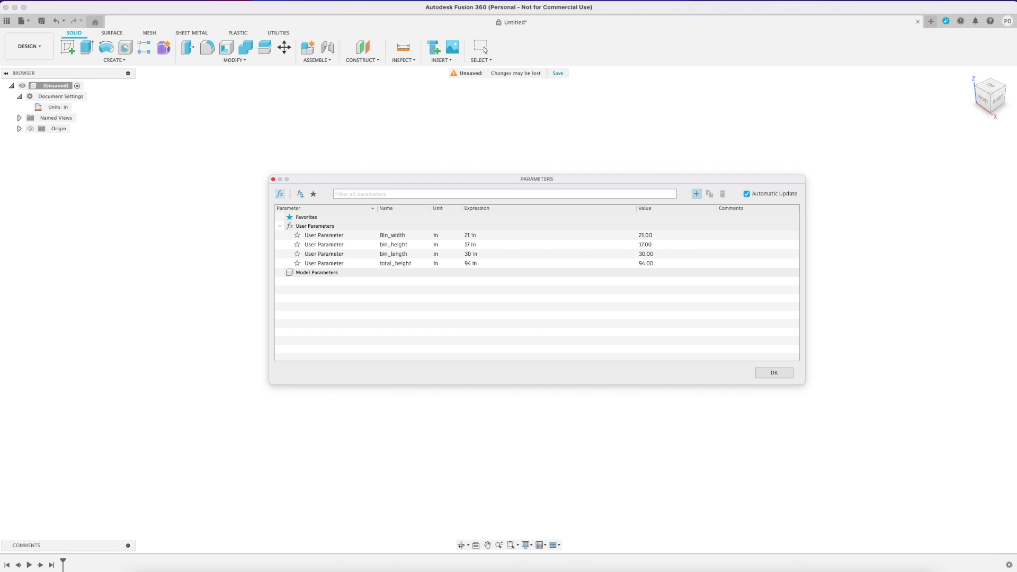
Add user parameters for the lumber size: width at 3.5 in and thickness at 1.5 in
{"action": "left_click", "coordinate": [698, 195]}
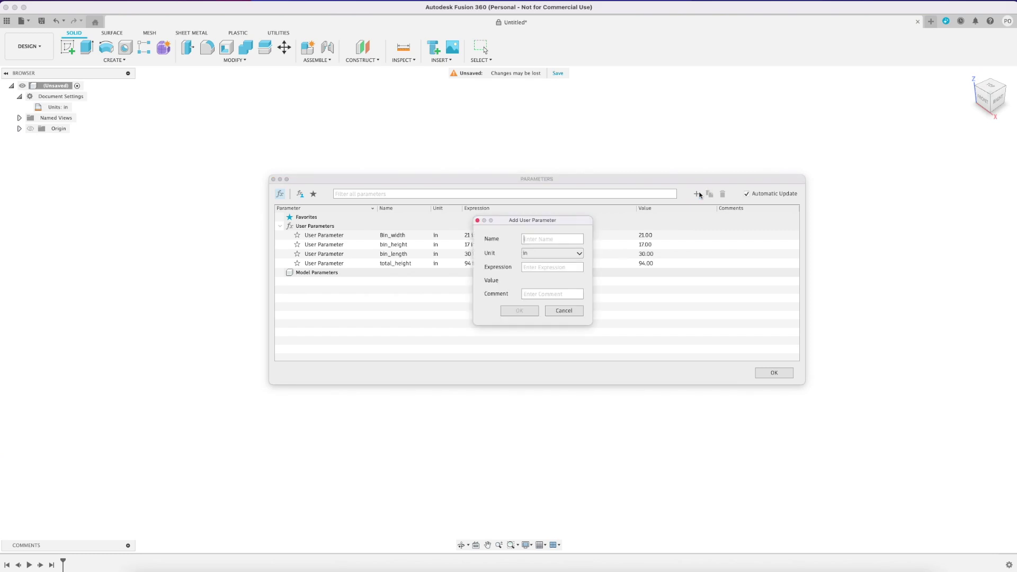
{"action": "type", "text": "widt"}
{"action": "type", "text": "3.5"}
{"action": "key", "text": "Return"}
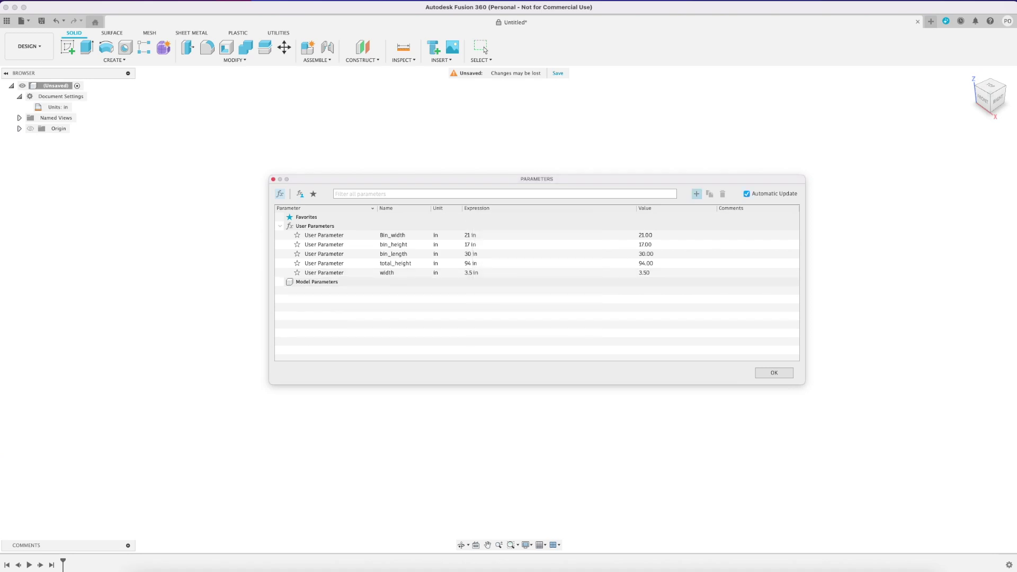
{"action": "left_click", "coordinate": [696, 194]}
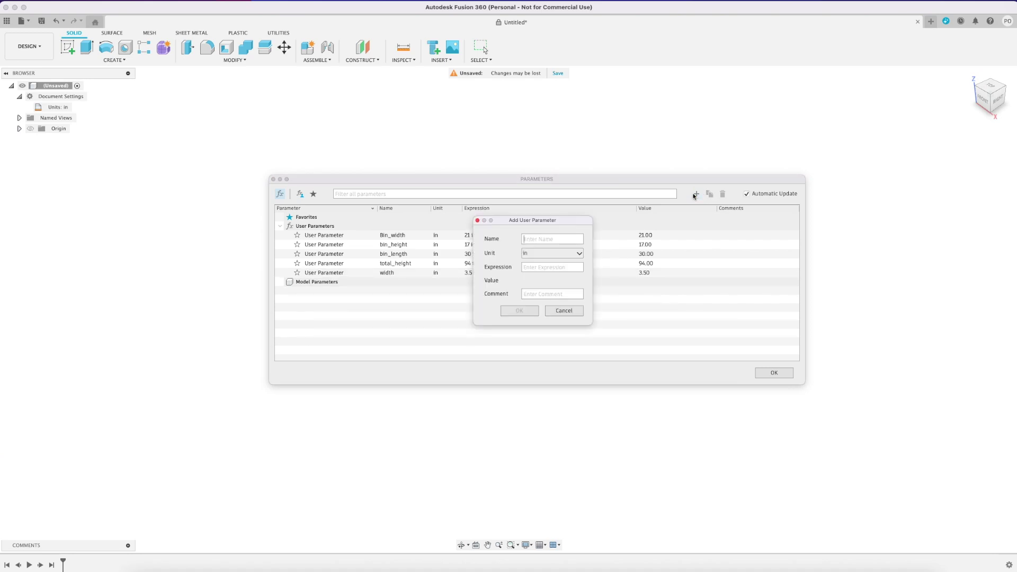
{"action": "type", "text": "th"}
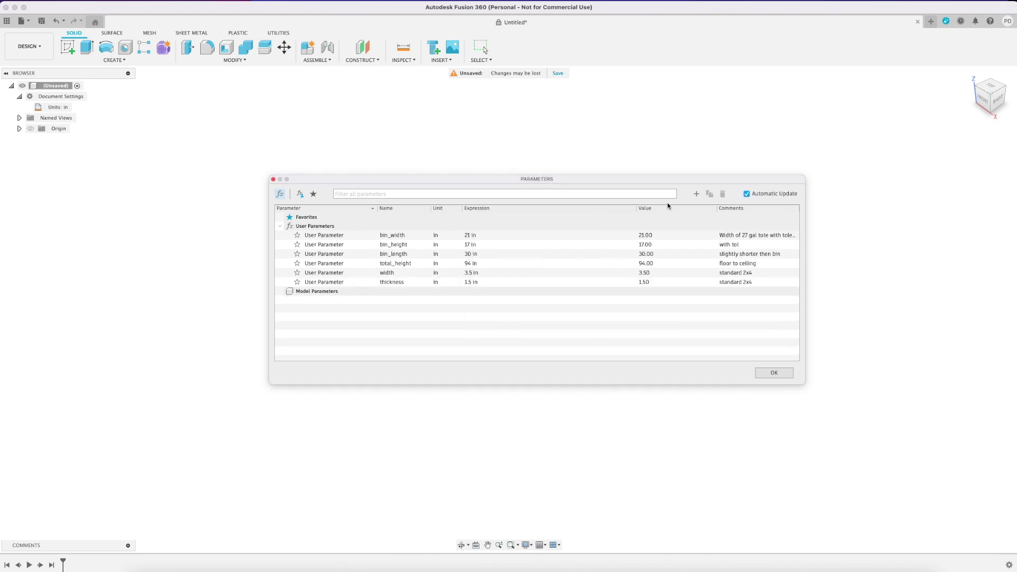
Add a user parameter named bins_across with no units and a value of 4
{"action": "left_click", "coordinate": [696, 195]}
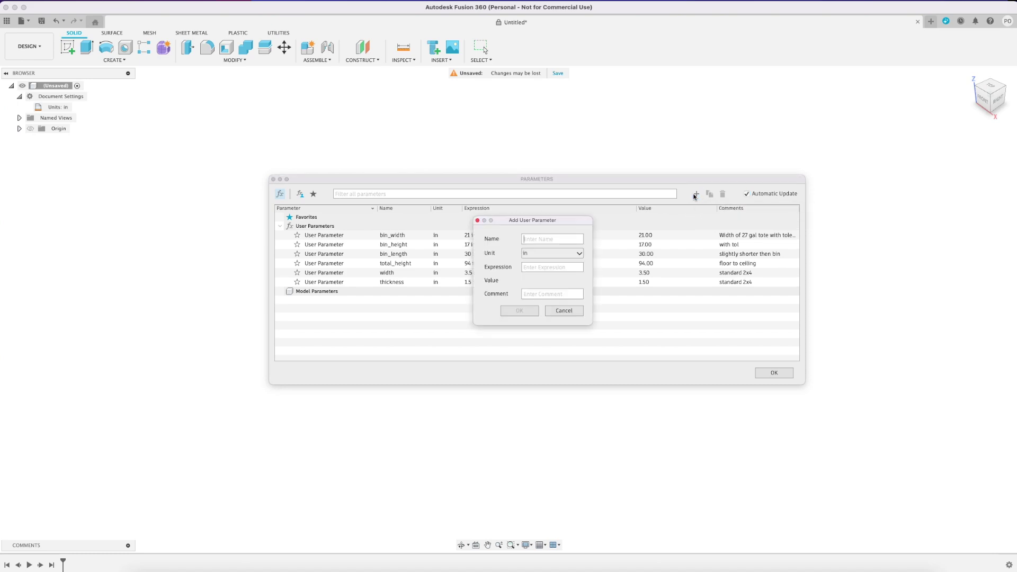
{"action": "type", "text": "bins_across"}
{"action": "left_click", "coordinate": [576, 254]}
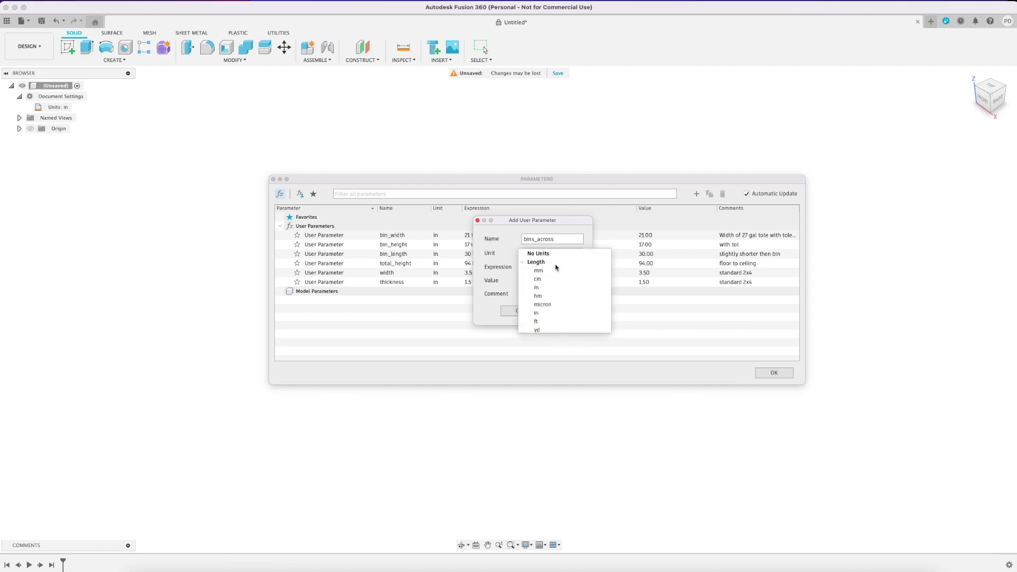
{"action": "left_click", "coordinate": [556, 254]}
{"action": "type", "text": "4"}
{"action": "left_click", "coordinate": [519, 311]}
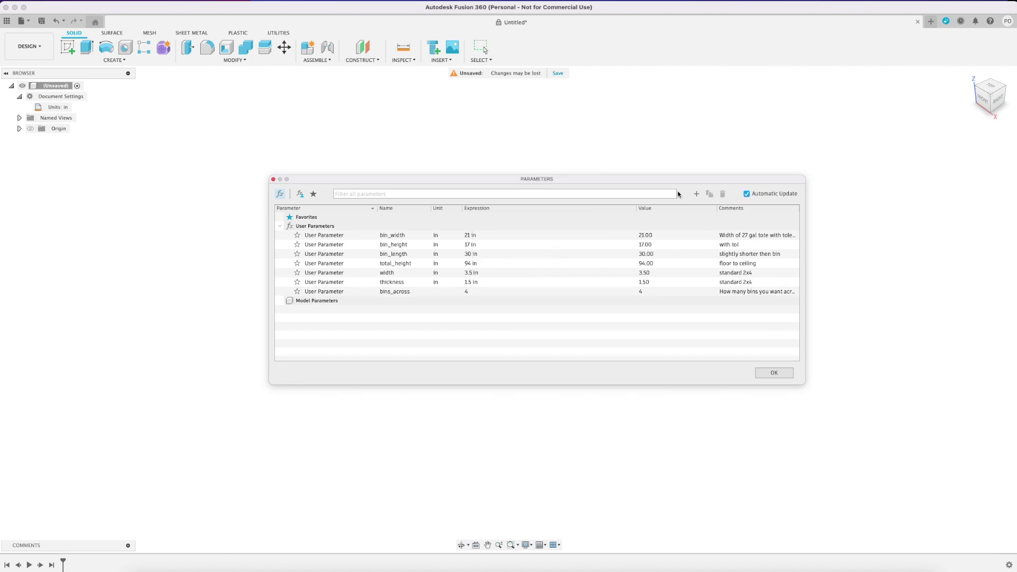
Add a unitless user parameter bins_high with value 5 and comment "How many bins you want high", and close the parameter list
{"action": "left_click", "coordinate": [696, 194]}
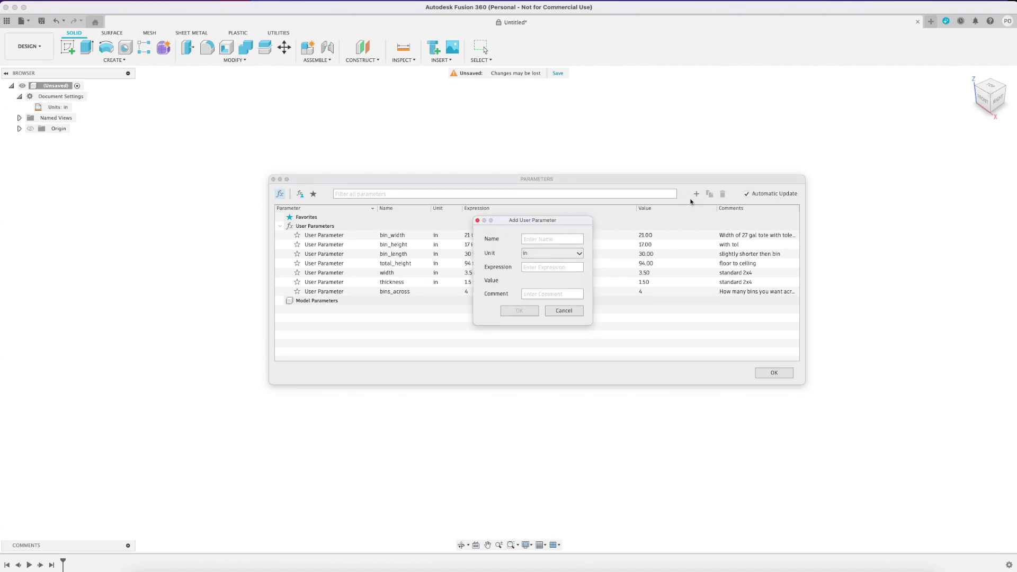
{"action": "type", "text": "no"}
{"action": "key", "text": "BackSpace"}
{"action": "type", "text": "bins"}
{"action": "type", "text": "_high"}
{"action": "type", "text": "5"}
{"action": "key", "text": "Tab"}
{"action": "type", "text": "How many bins you want high"}
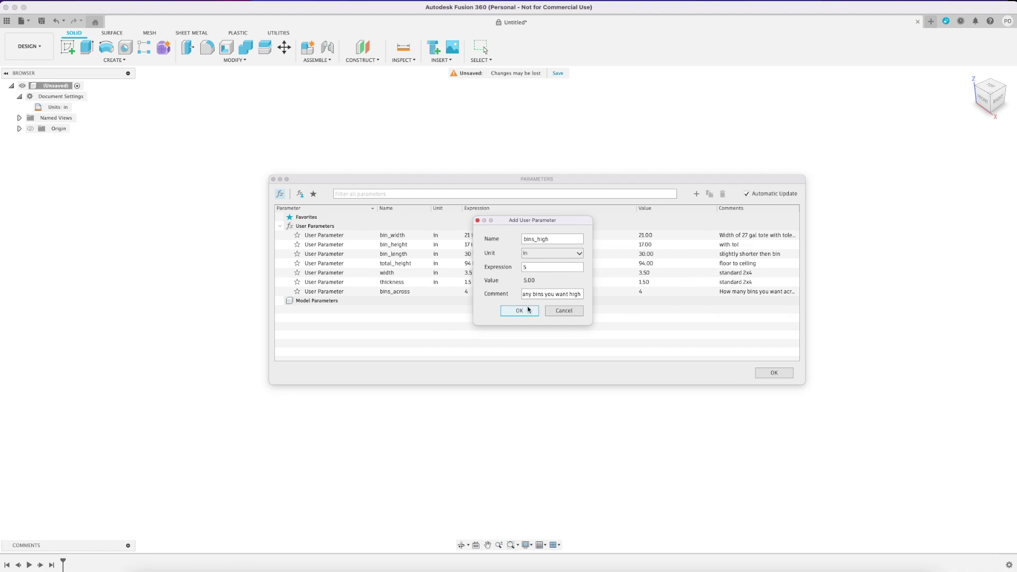
{"action": "left_click", "coordinate": [552, 254]}
{"action": "left_click", "coordinate": [540, 252]}
{"action": "key", "text": "Return"}
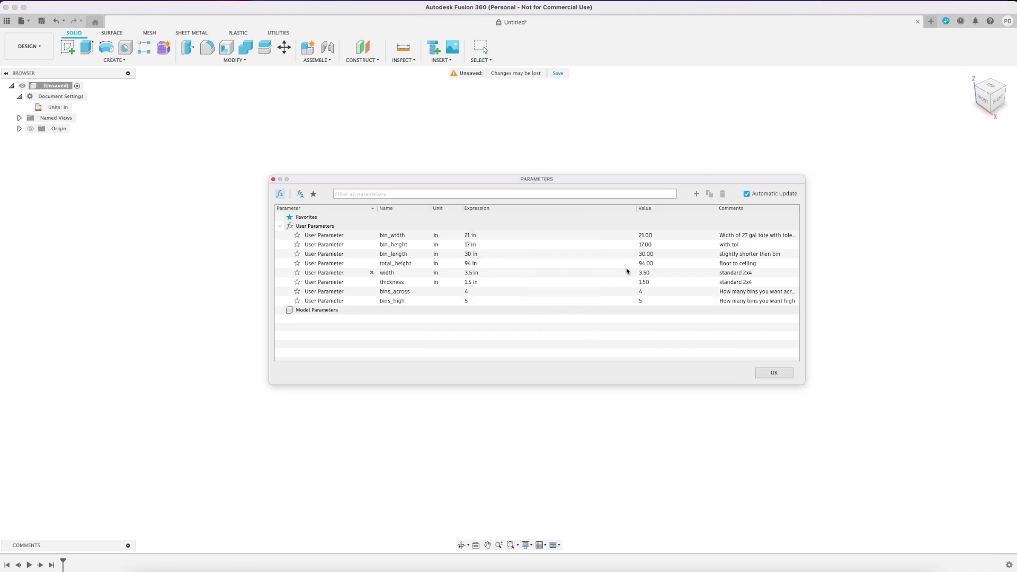
{"action": "left_click", "coordinate": [774, 372]}
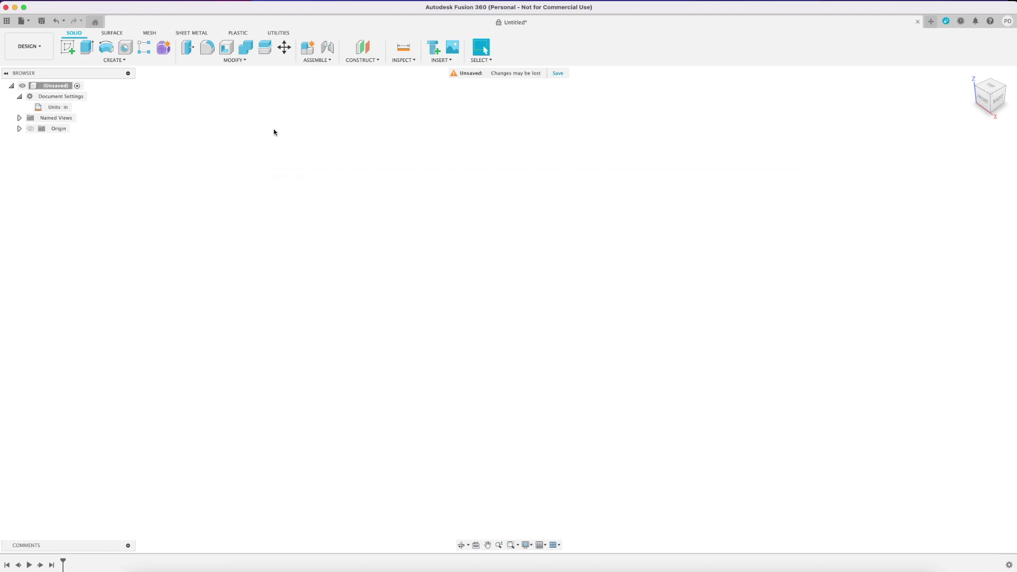
Start a sketch on the right (YZ) plane and begin a two-point rectangle at the origin with its height set to thickness
{"action": "left_click", "coordinate": [67, 48]}
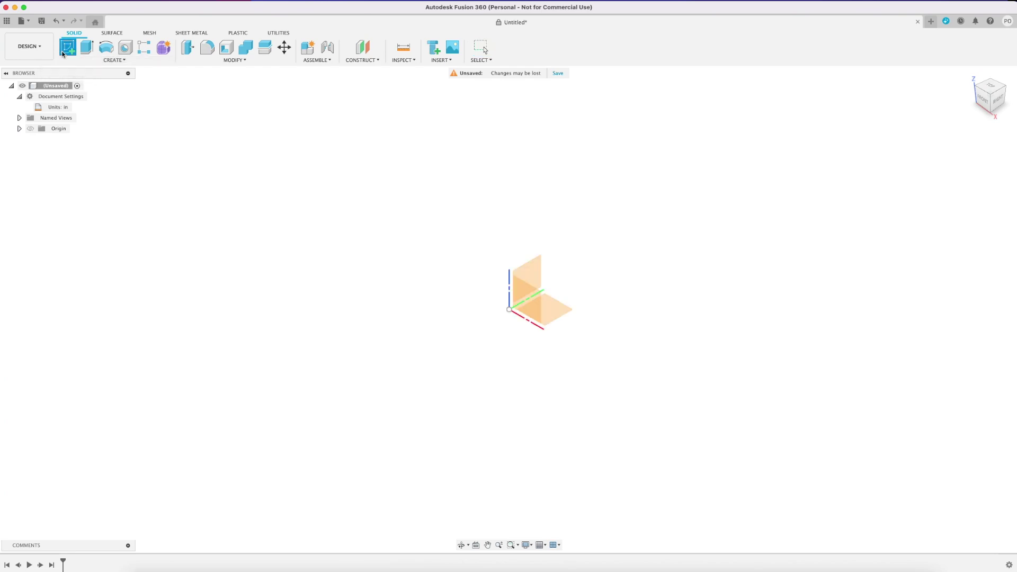
{"action": "left_click", "coordinate": [515, 277]}
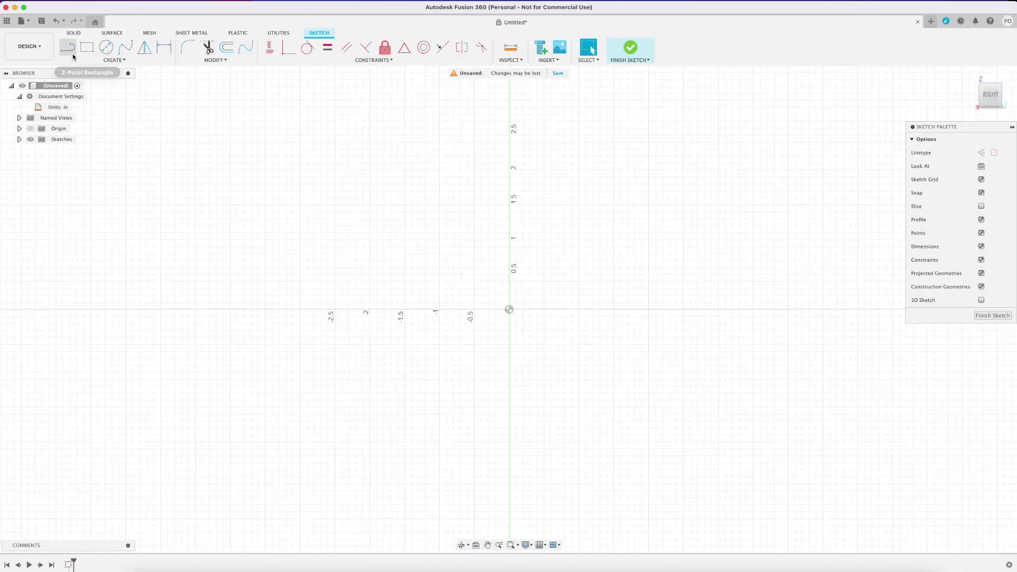
{"action": "left_click", "coordinate": [86, 48]}
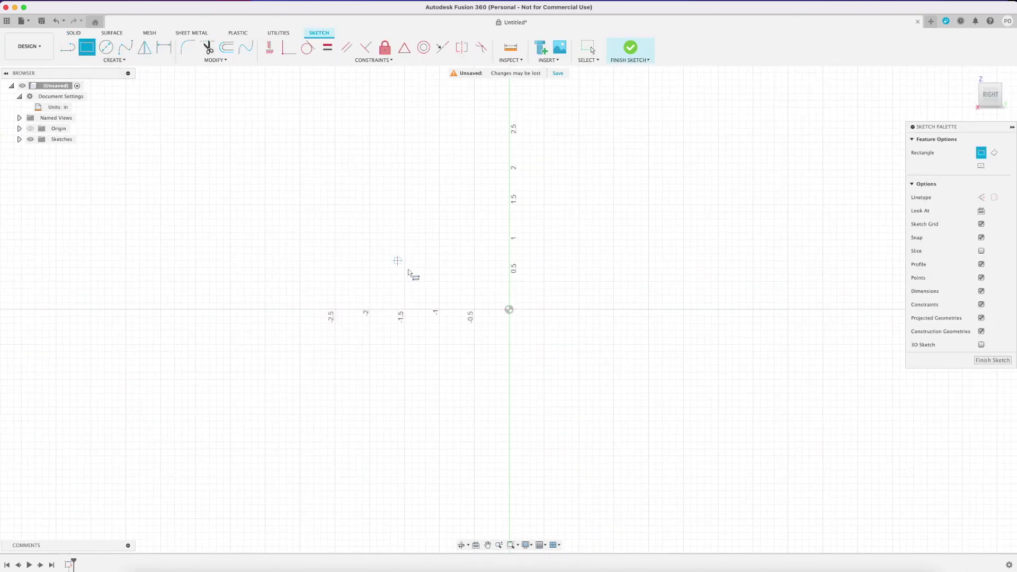
{"action": "left_click", "coordinate": [509, 310]}
{"action": "type", "text": "th"}
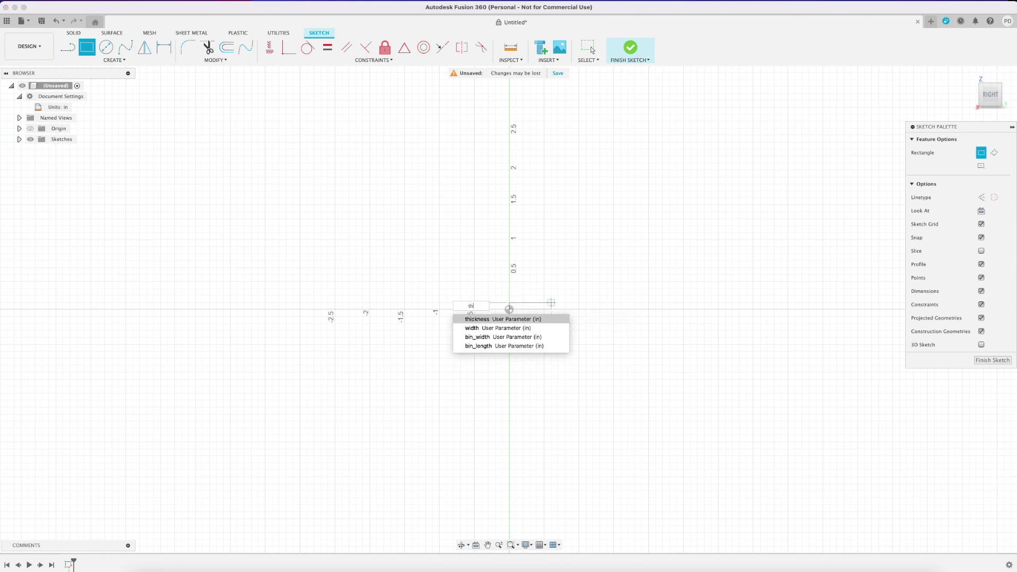
{"action": "type", "text": "ic"}
{"action": "key", "text": "Return"}
{"action": "key", "text": "Tab"}
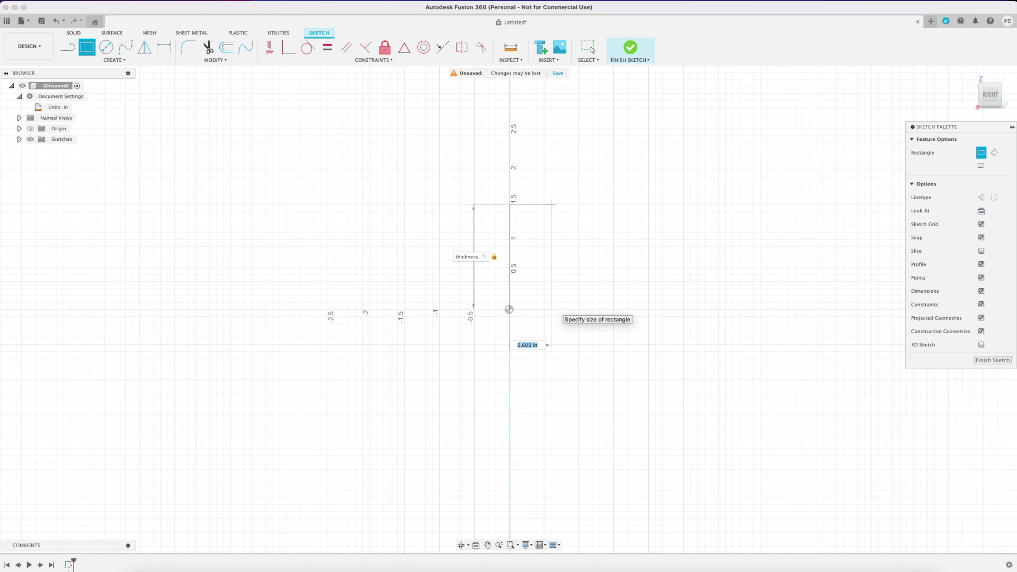
Set the bottom board rectangle's length to (bin_width * bins_across) + (thickness * bins_across + 1) and finish the rectangle
{"action": "type", "text": "bin"}
{"action": "key", "text": "BackSpace"}
{"action": "key", "text": "BackSpace"}
{"action": "key", "text": "BackSpace"}
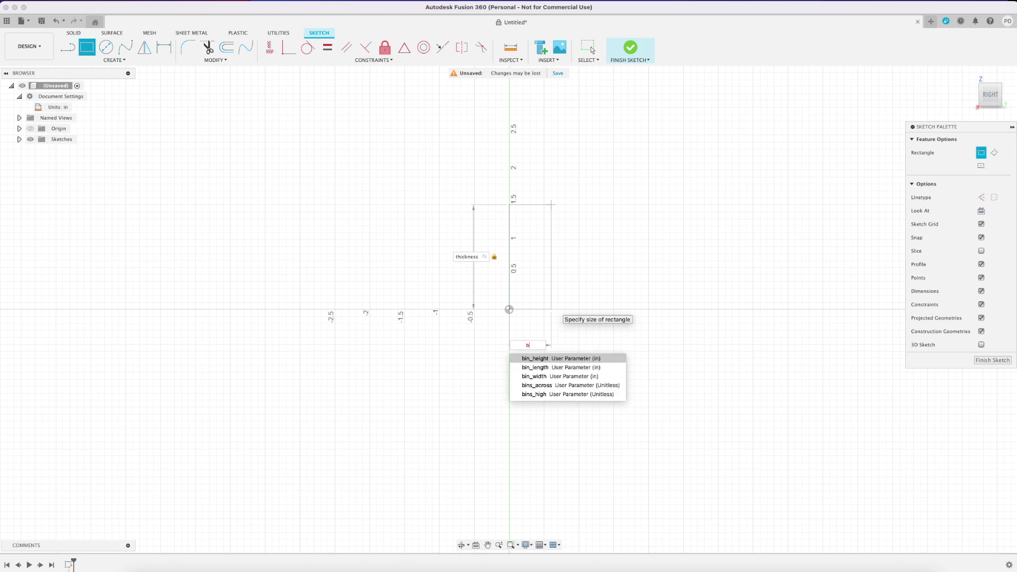
{"action": "type", "text": "(bin_"}
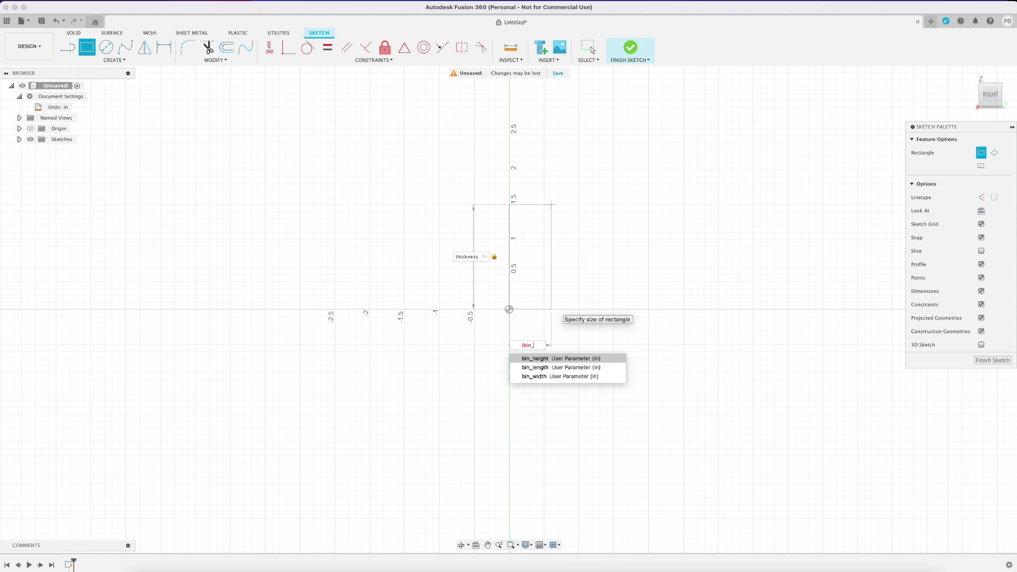
{"action": "type", "text": "width"}
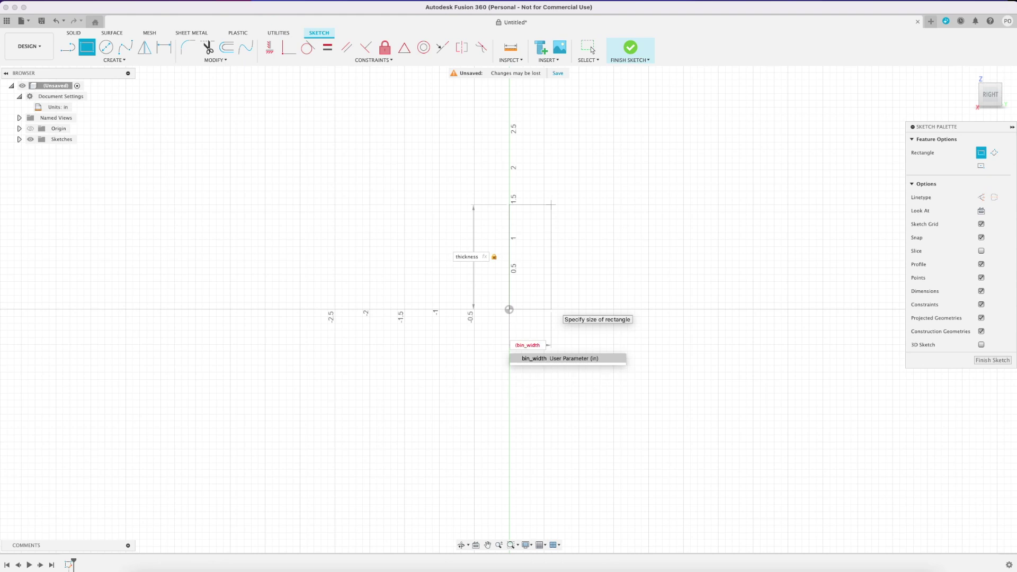
{"action": "type", "text": "*bins"}
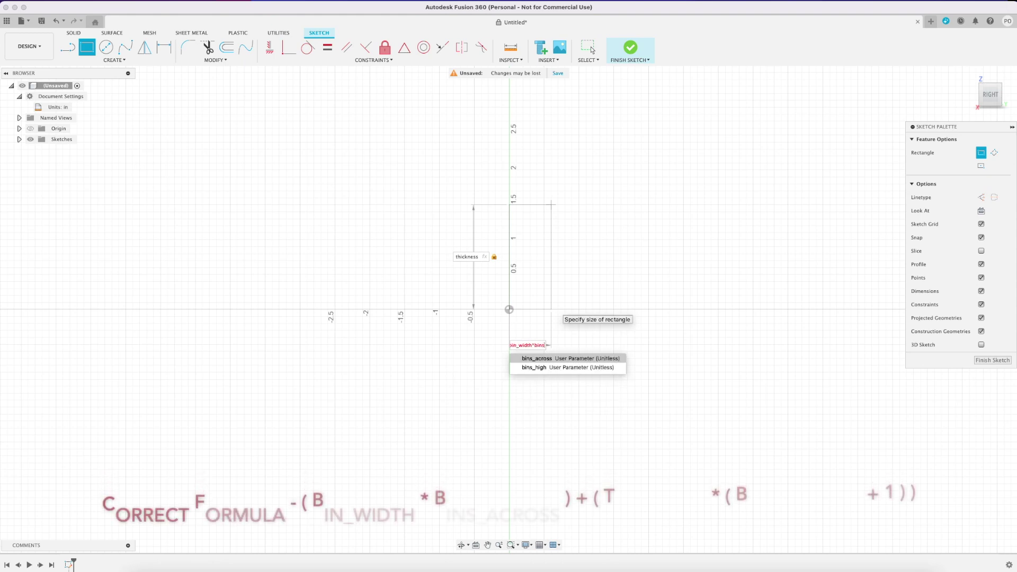
{"action": "type", "text": "_across"}
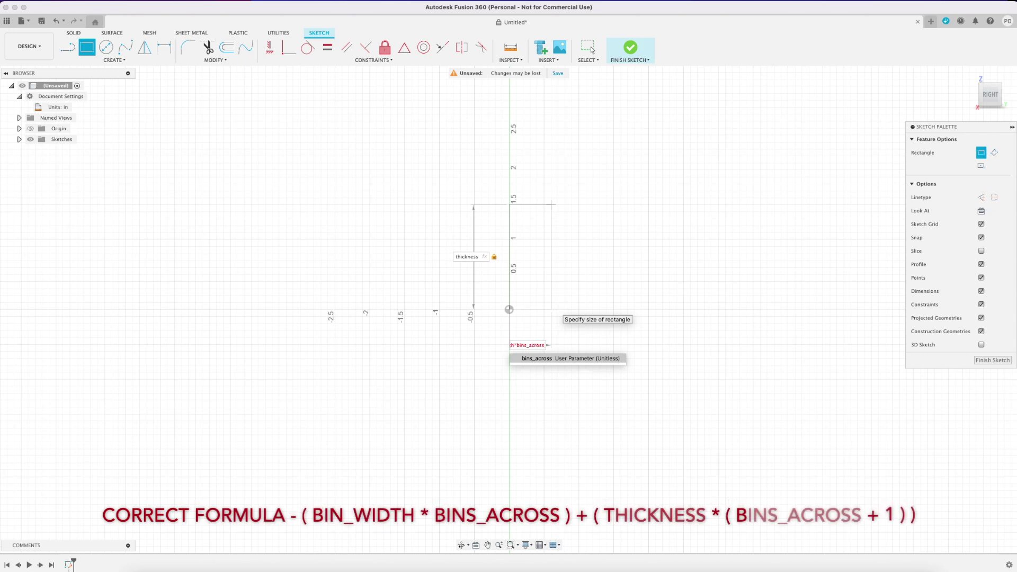
{"action": "key", "text": "Return"}
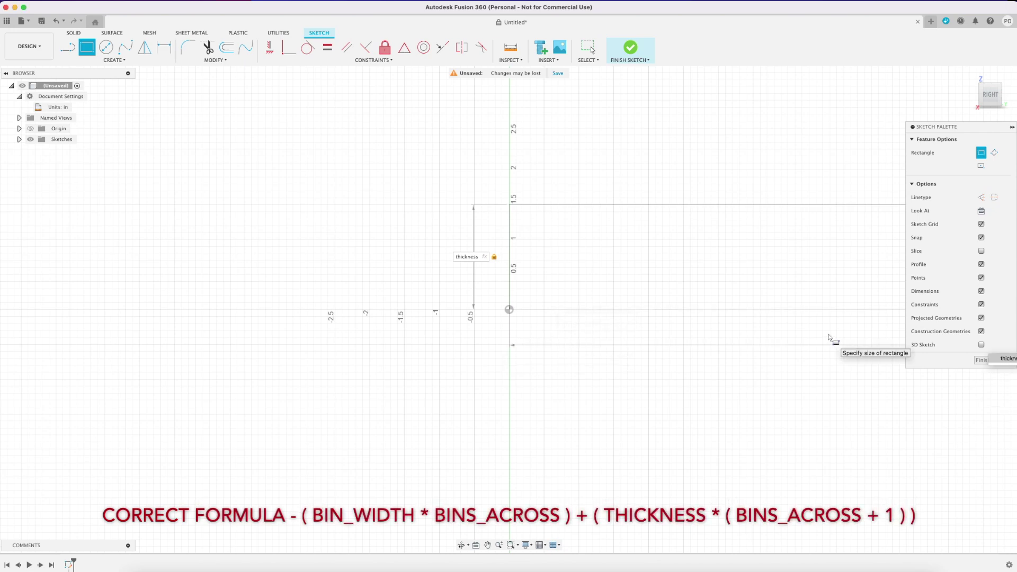
{"action": "scroll", "coordinate": [832, 339], "scroll_direction": "down", "scroll_amount": 8}
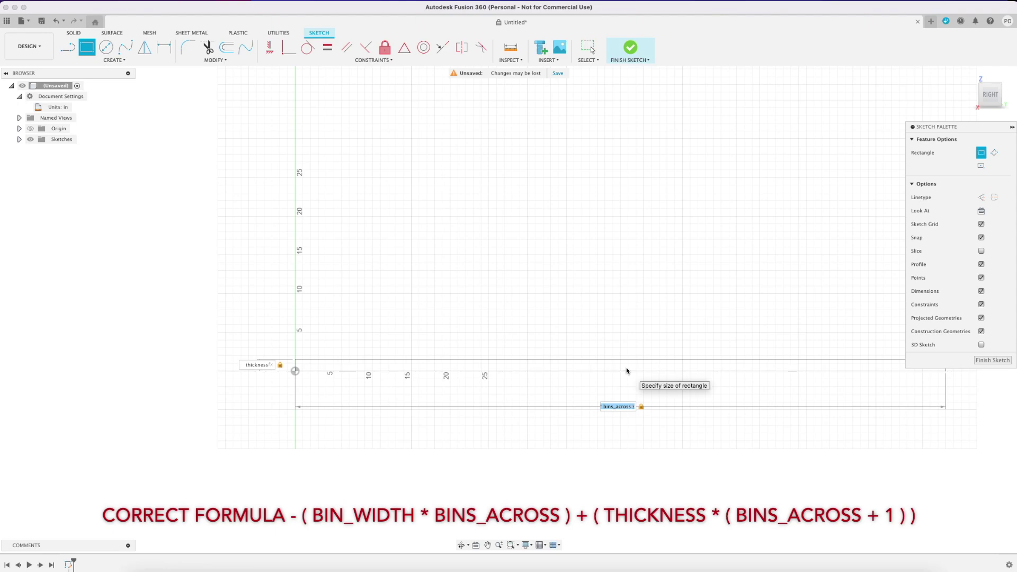
{"action": "type", "text": "( bin_width *"}
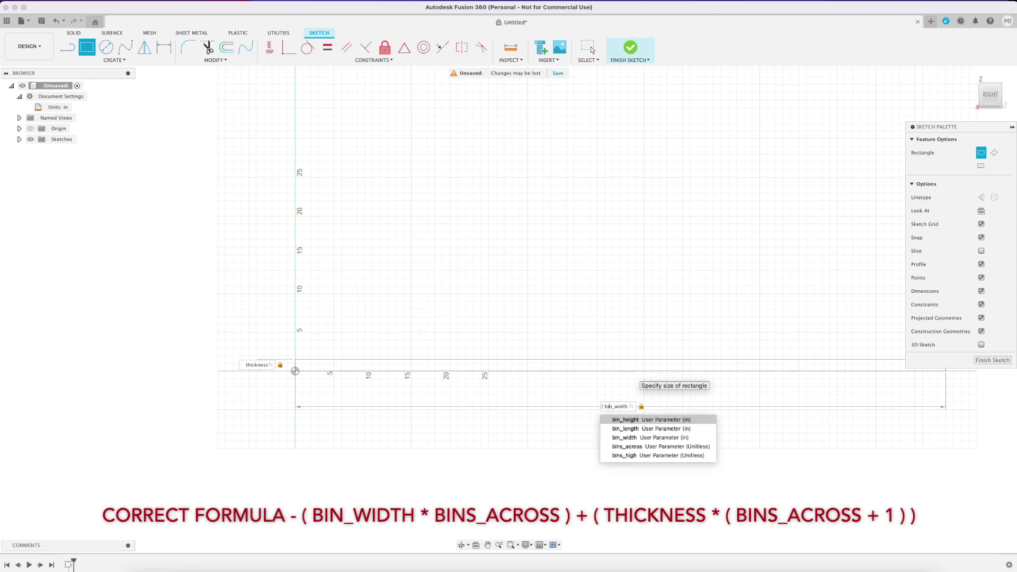
{"action": "type", "text": "* bins_across ) +"}
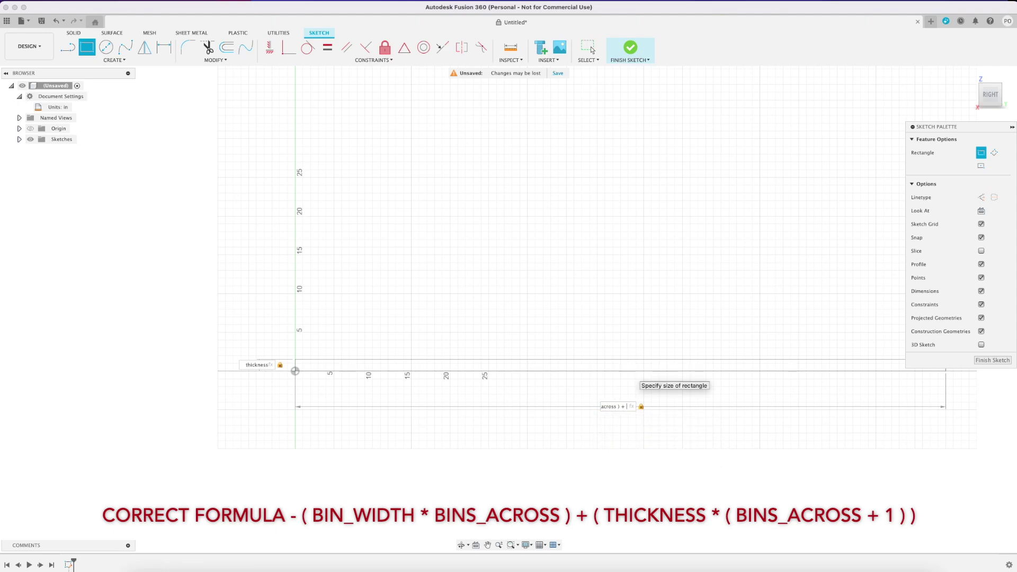
{"action": "type", "text": " (thickness * bins_across"}
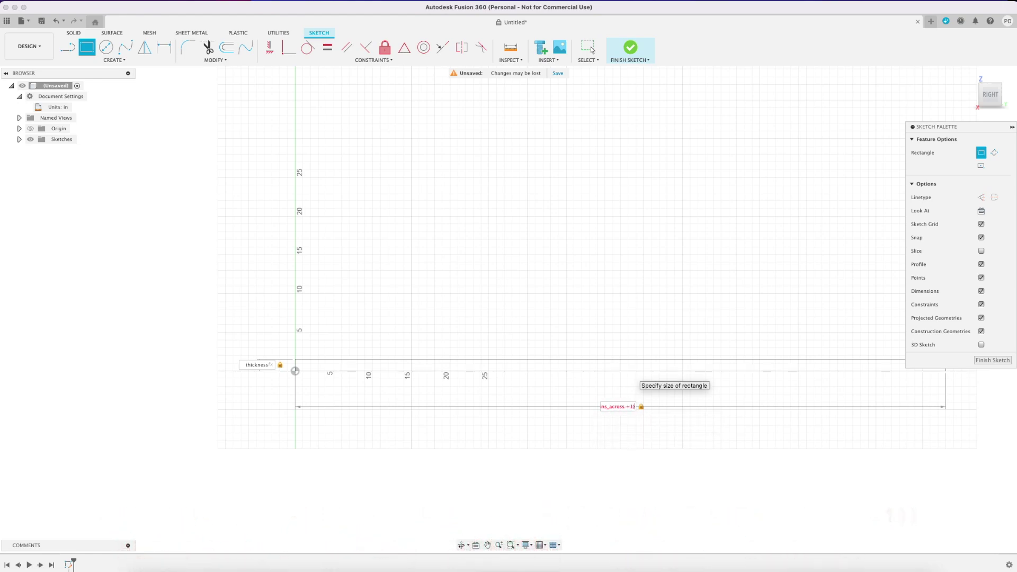
{"action": "key", "text": "Return"}
{"action": "left_click", "coordinate": [590, 48]}
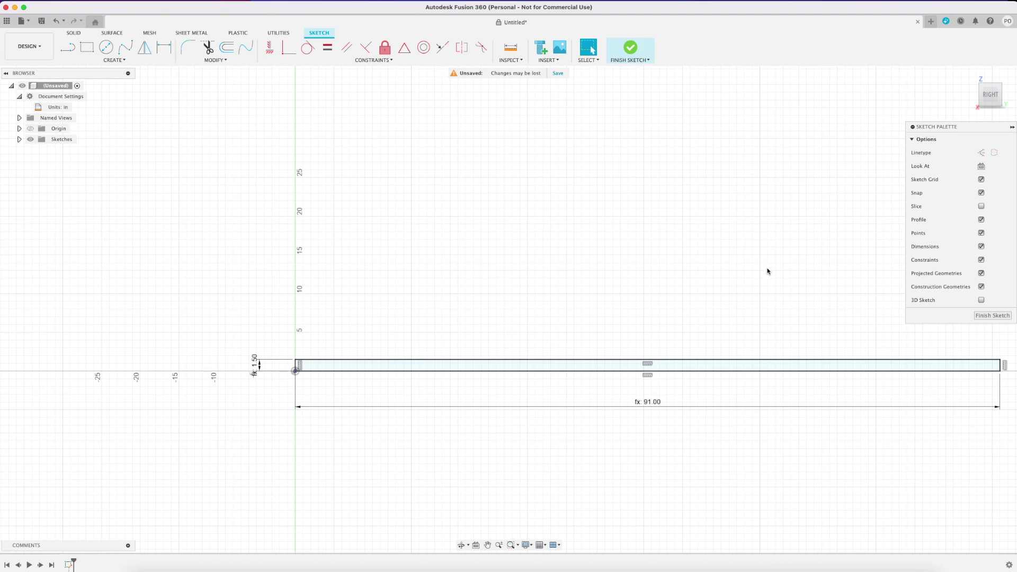
Begin an upright rectangle at the bottom board's upper corner above the origin, with its width set to thickness
{"action": "scroll", "coordinate": [785, 443], "scroll_direction": "down", "scroll_amount": 3}
{"action": "mouse_move", "coordinate": [785, 443]}
{"action": "middle_mouse_down"}
{"action": "mouse_move", "coordinate": [765, 434]}
{"action": "mouse_move", "coordinate": [612, 443]}
{"action": "middle_mouse_up"}
{"action": "scroll", "coordinate": [613, 444], "scroll_direction": "down", "scroll_amount": 2}
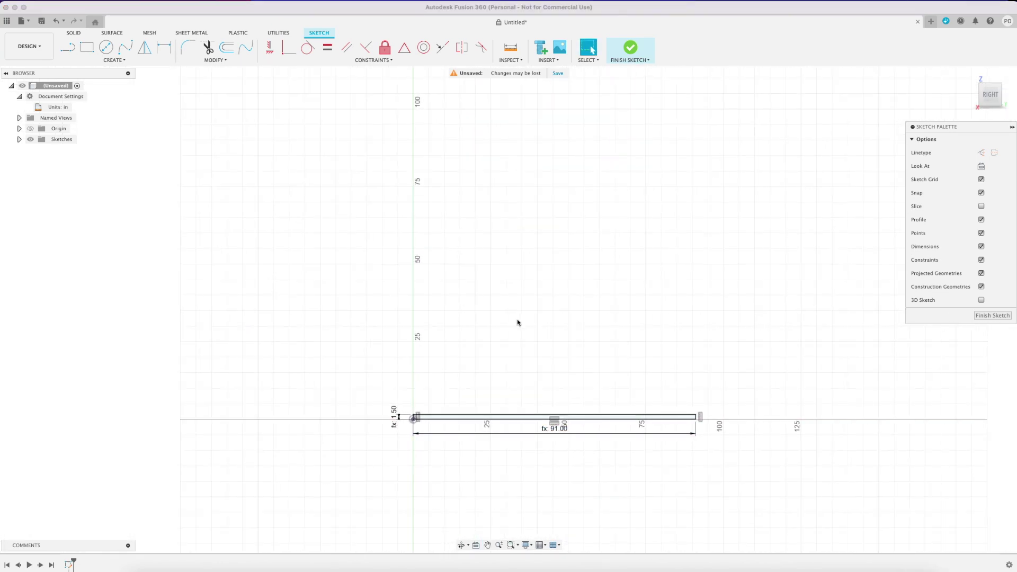
{"action": "left_click", "coordinate": [88, 51]}
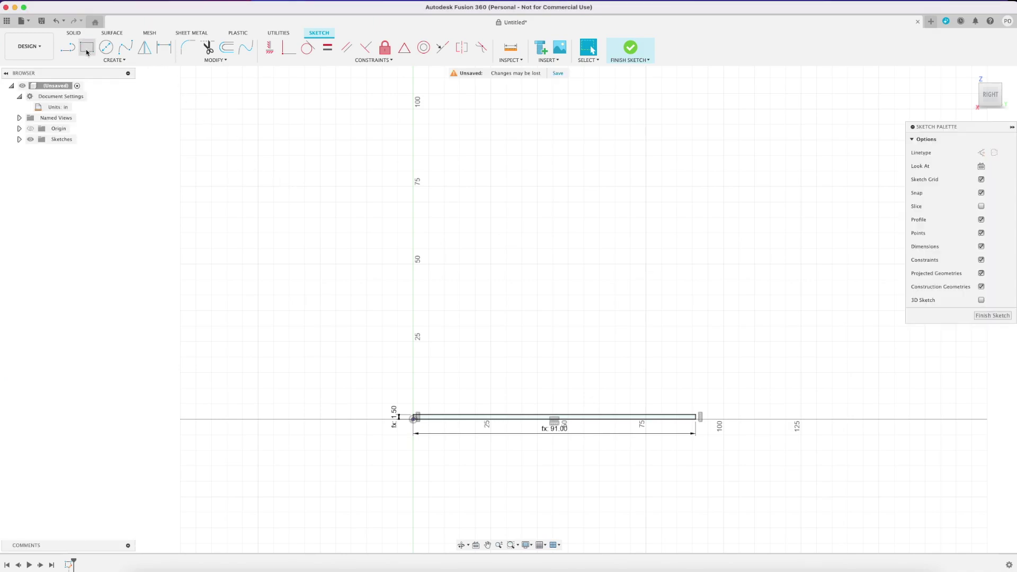
{"action": "left_click", "coordinate": [88, 52]}
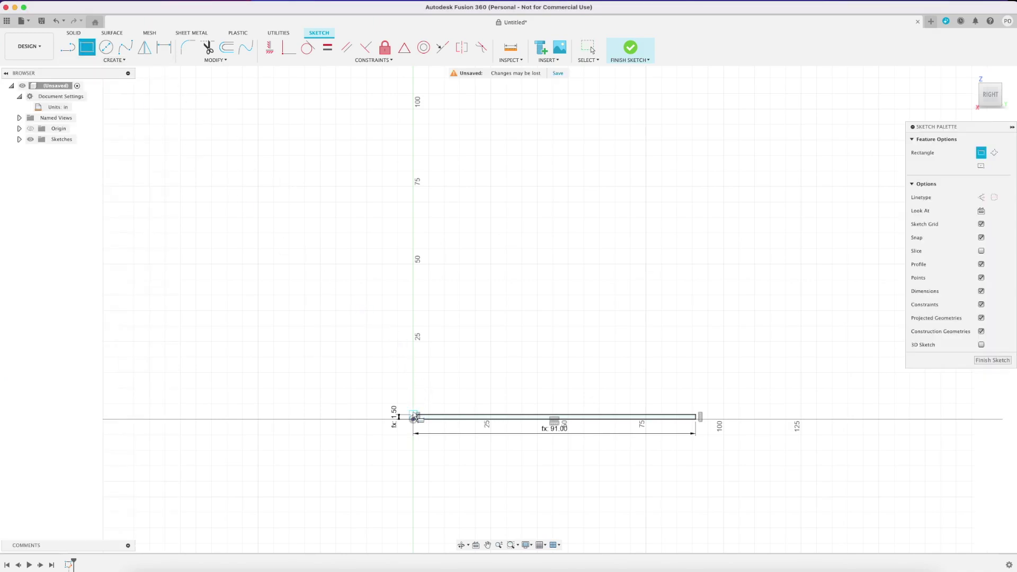
{"action": "left_click", "coordinate": [414, 418]}
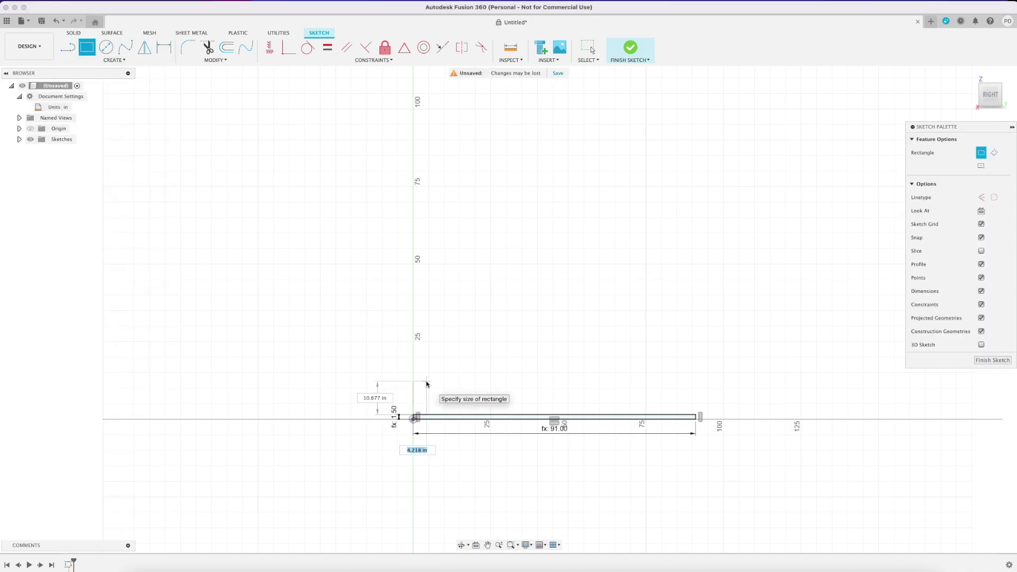
{"action": "type", "text": "thickness"}
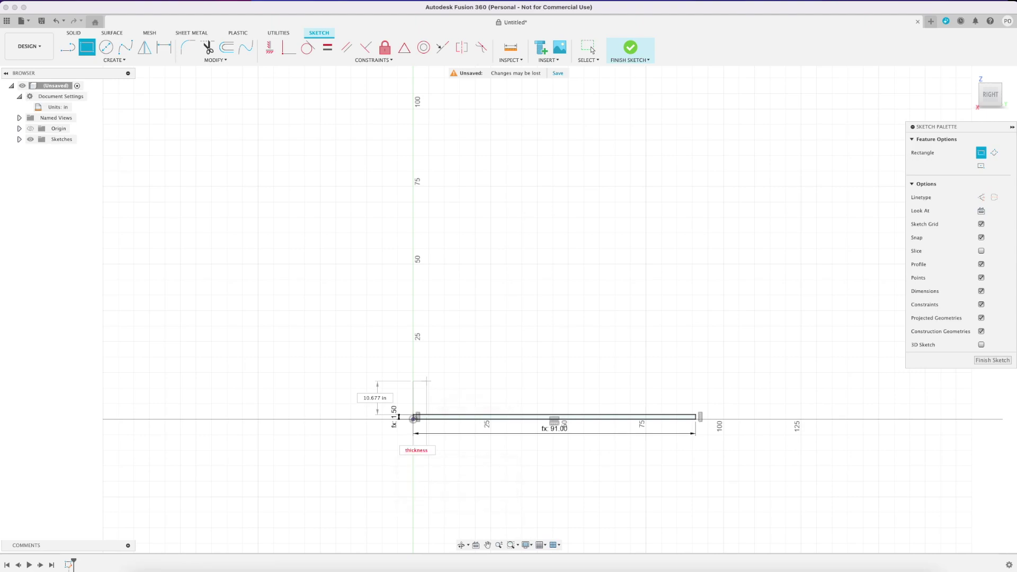
{"action": "key", "text": "Tab"}
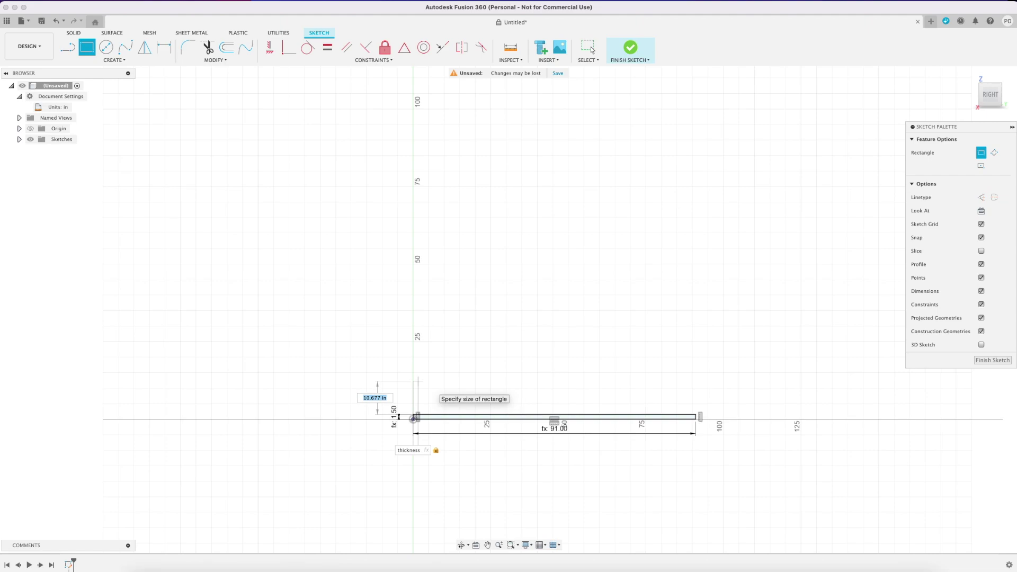
Set the upright rectangle's height to total_height-(thickness*2) and finish the rectangle
{"action": "type", "text": "total_height"}
{"action": "key", "text": "Tab"}
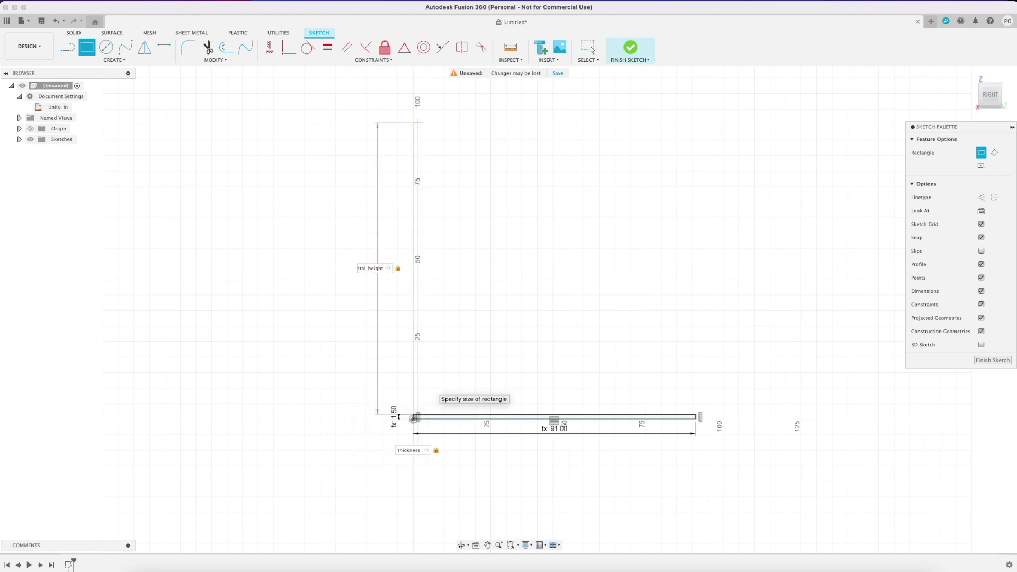
{"action": "type", "text": "-(thickness*2)"}
{"action": "key", "text": "Return"}
{"action": "left_click", "coordinate": [592, 50]}
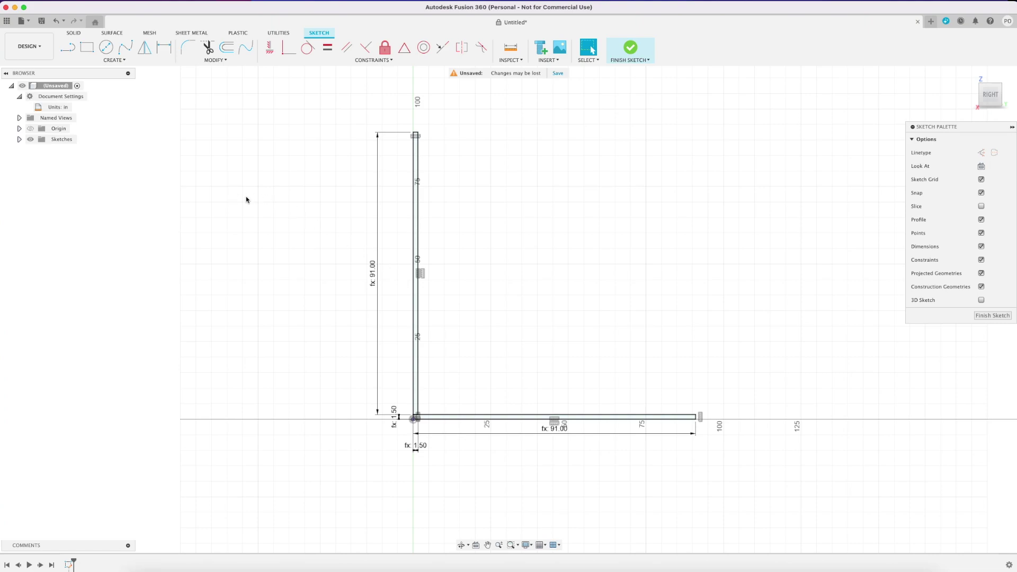
Sketch a small square against the upright's inner edge, with both sides set to thickness
{"action": "left_click", "coordinate": [87, 47]}
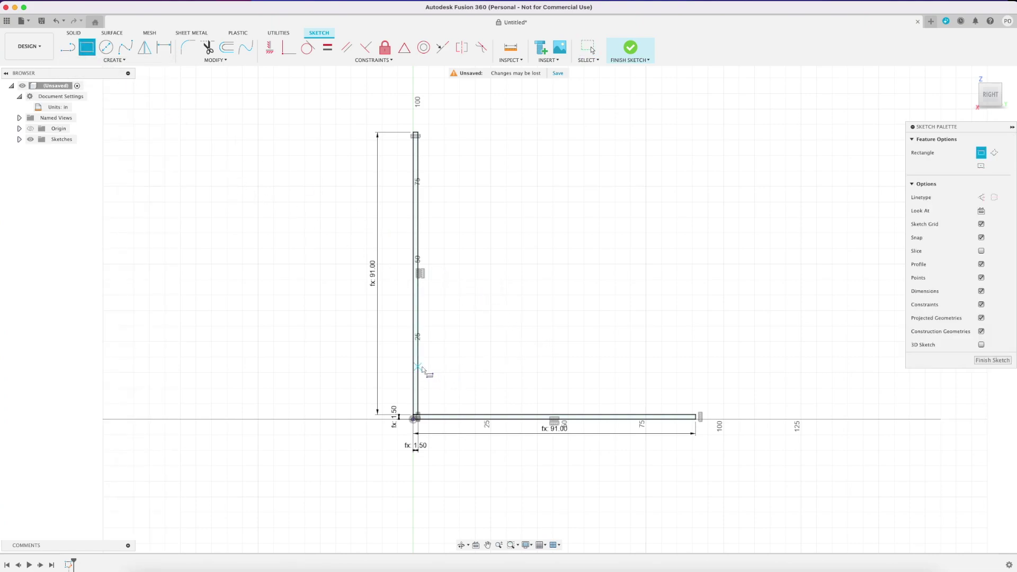
{"action": "left_click", "coordinate": [422, 368]}
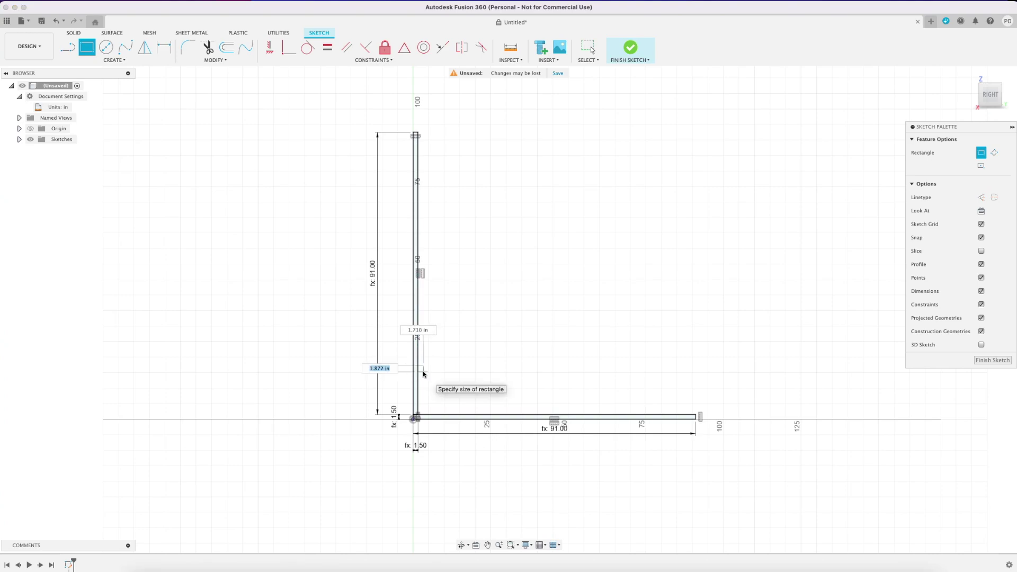
{"action": "type", "text": "thickness"}
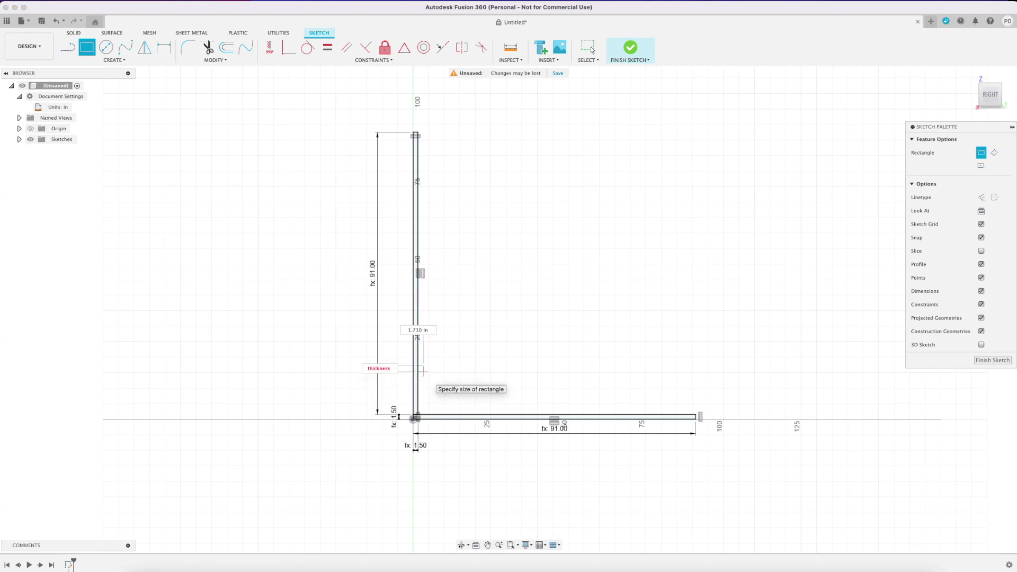
{"action": "key", "text": "Tab"}
{"action": "type", "text": "thickness"}
{"action": "key", "text": "Return"}
{"action": "key", "text": "Escape"}
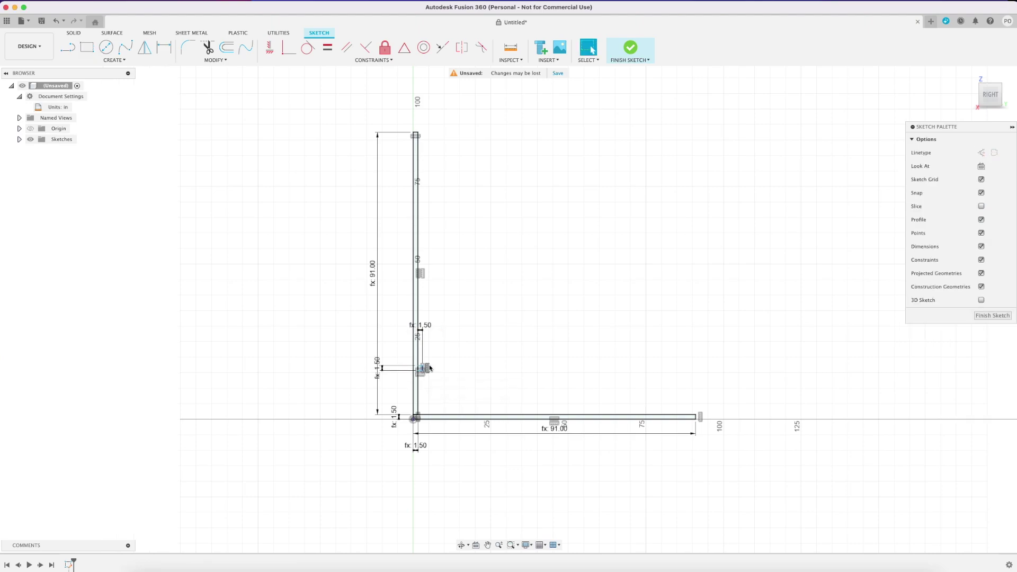
Dimension the distance from the bottom board's top edge to the small square's top edge as bin_height
{"action": "scroll", "coordinate": [498, 402], "scroll_direction": "down", "scroll_amount": 1}
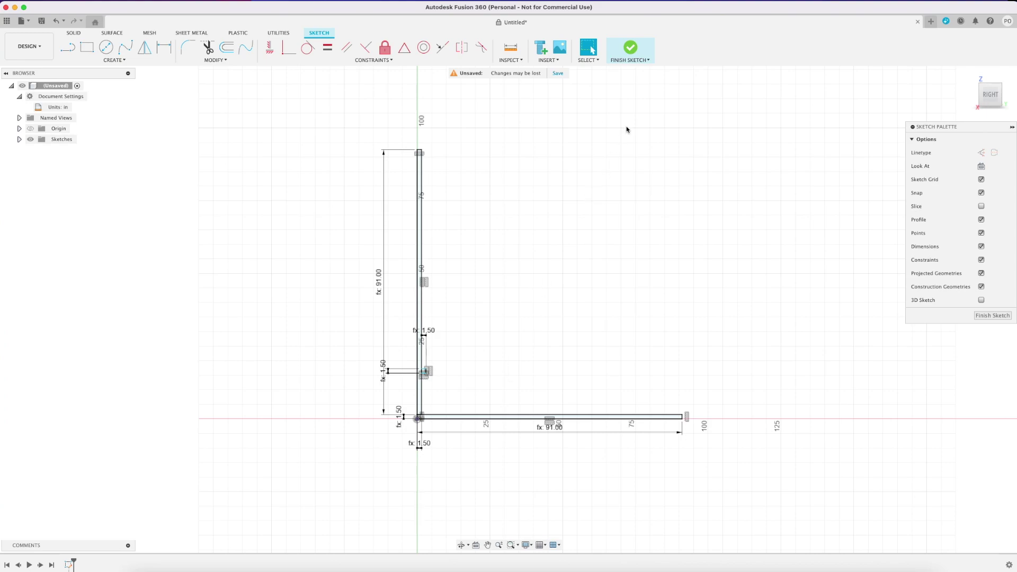
{"action": "scroll", "coordinate": [456, 319], "scroll_direction": "up", "scroll_amount": 3}
{"action": "key", "text": "d"}
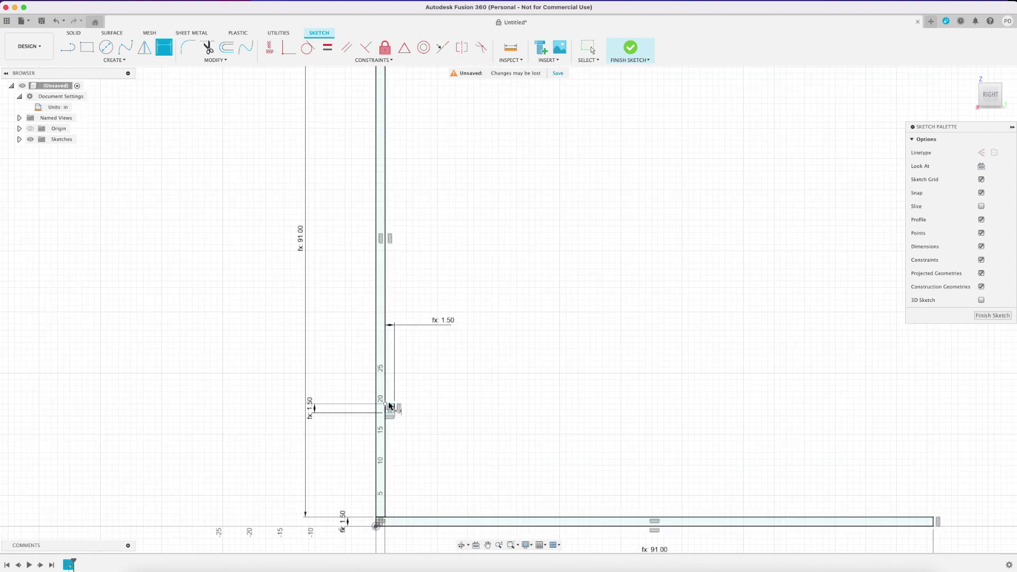
{"action": "left_click", "coordinate": [390, 407]}
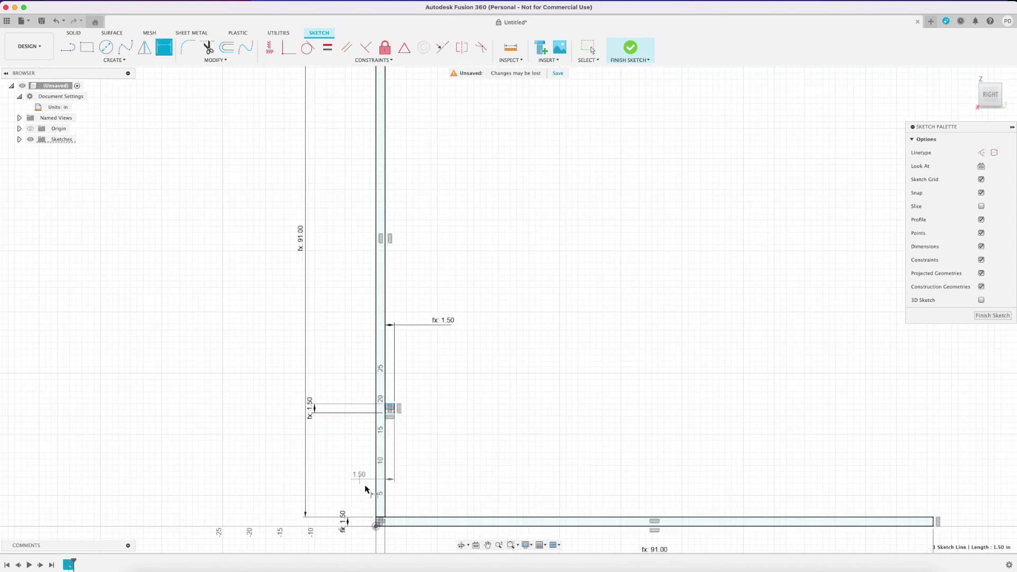
{"action": "left_click", "coordinate": [405, 518]}
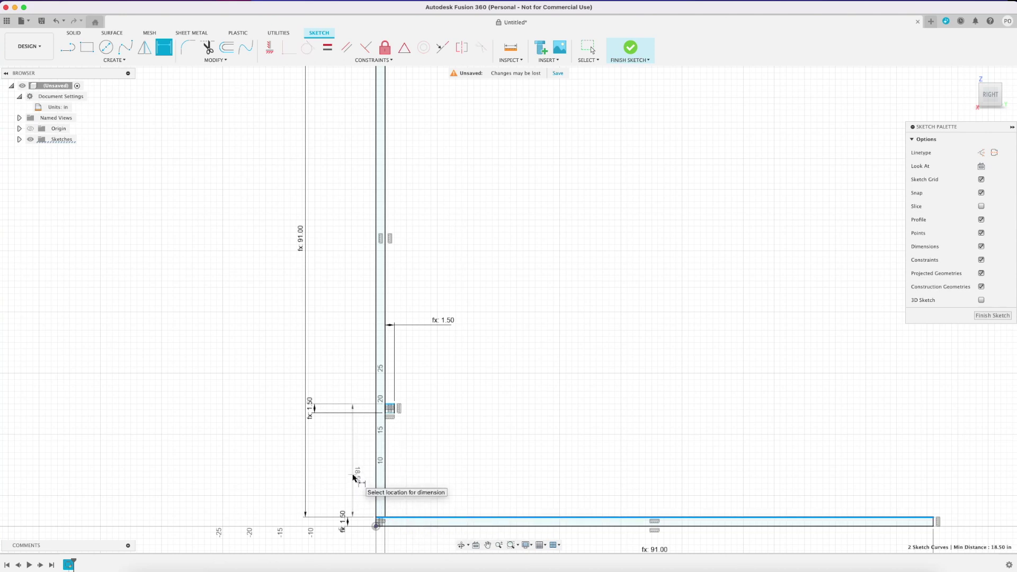
{"action": "left_click", "coordinate": [353, 478]}
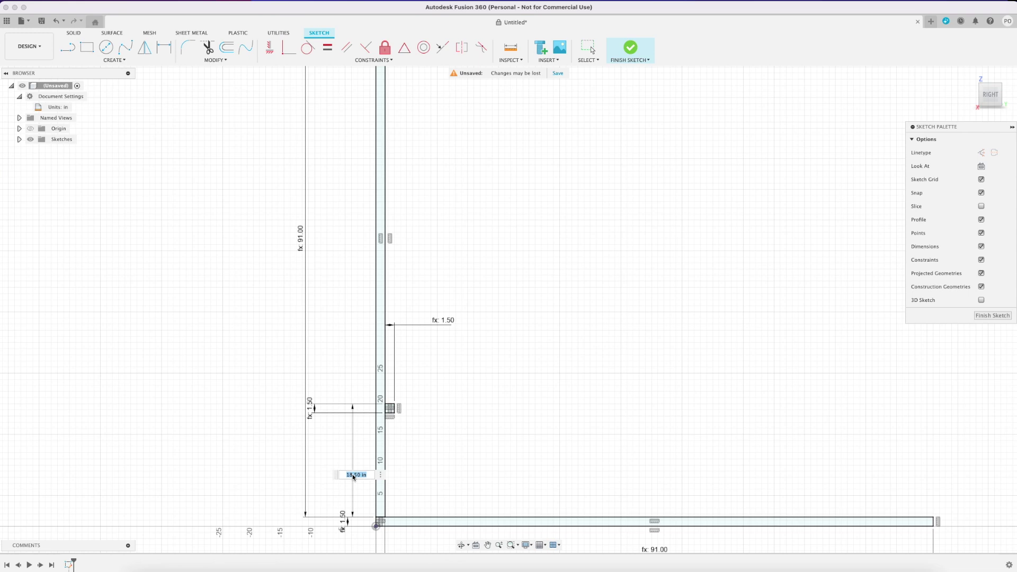
{"action": "type", "text": "bin_height"}
{"action": "key", "text": "Return"}
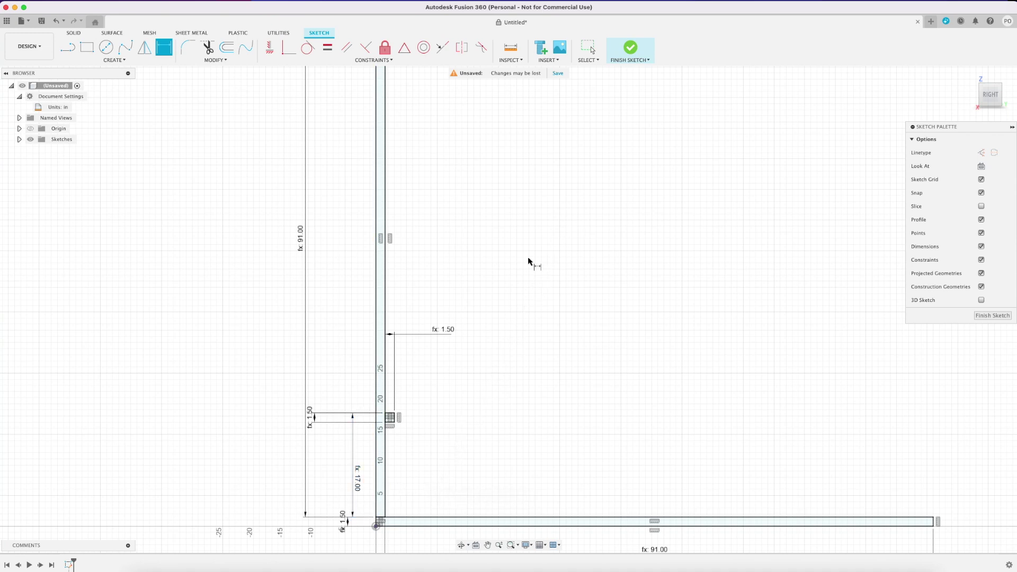
{"action": "scroll", "coordinate": [528, 260], "scroll_direction": "down", "scroll_amount": 5}
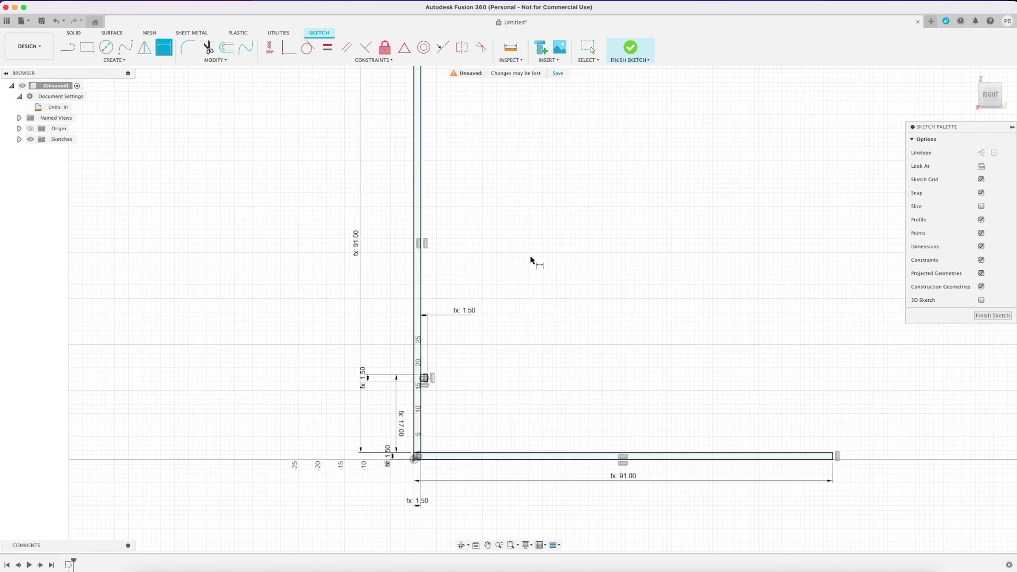
Finish the sketch and extrude the bottom board's profile by width as a new body
{"action": "left_click", "coordinate": [629, 62]}
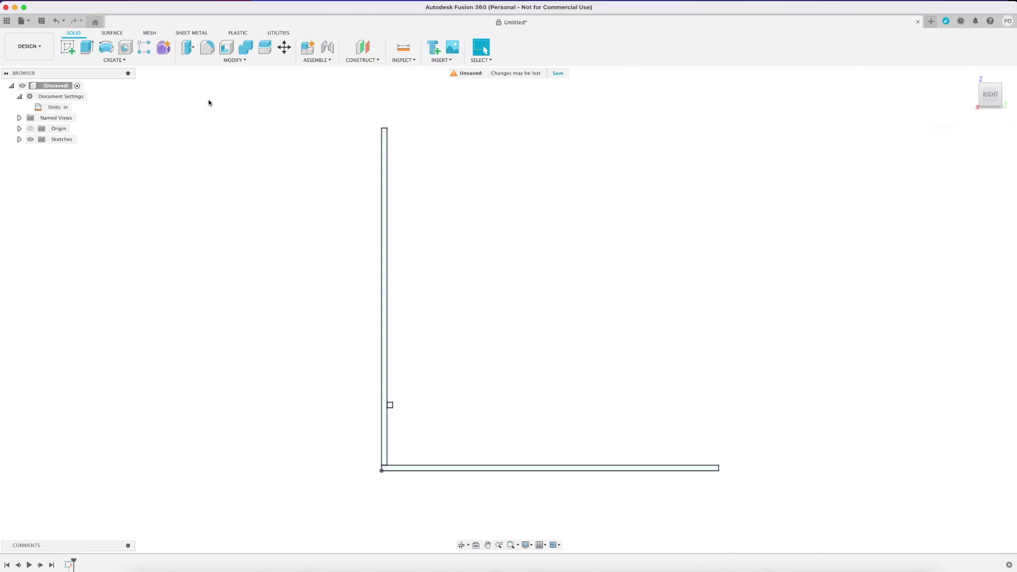
{"action": "left_click", "coordinate": [209, 60]}
{"action": "mouse_move", "coordinate": [114, 60]}
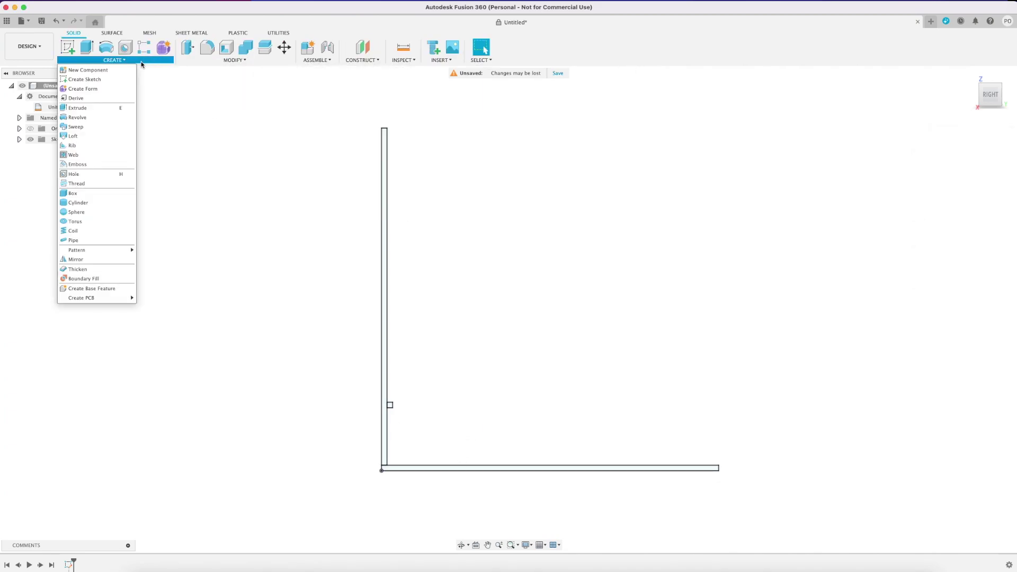
{"action": "left_click", "coordinate": [79, 108]}
{"action": "scroll", "coordinate": [443, 469], "scroll_direction": "up", "scroll_amount": 2}
{"action": "left_click", "coordinate": [443, 470]}
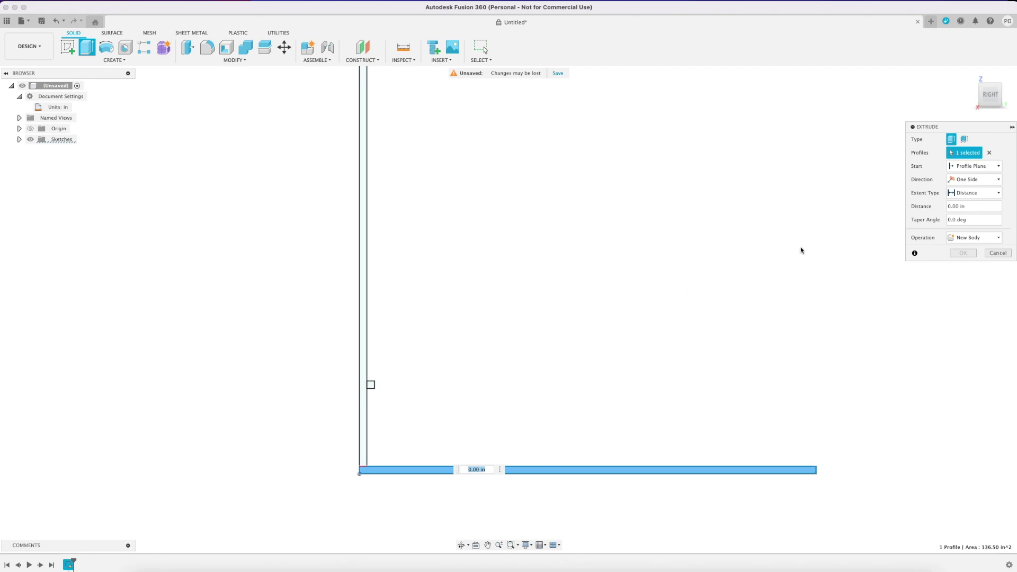
{"action": "left_click", "coordinate": [951, 207]}
{"action": "type", "text": "width"}
{"action": "key", "text": "Return"}
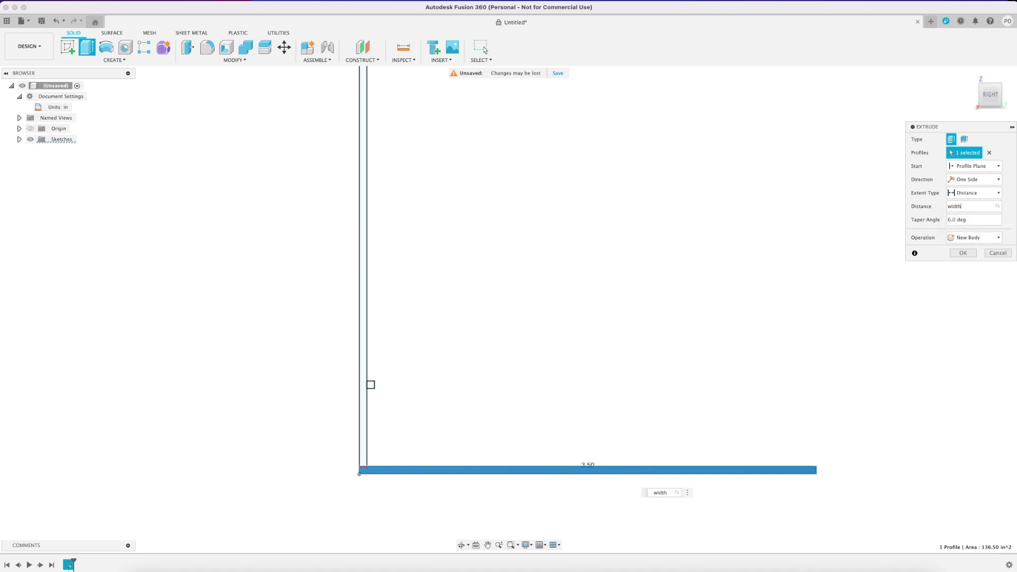
{"action": "mouse_move", "coordinate": [993, 96]}
{"action": "left_mouse_down"}
{"action": "mouse_move", "coordinate": [885, 125]}
{"action": "mouse_move", "coordinate": [994, 102]}
{"action": "left_mouse_up"}
{"action": "left_click", "coordinate": [962, 254]}
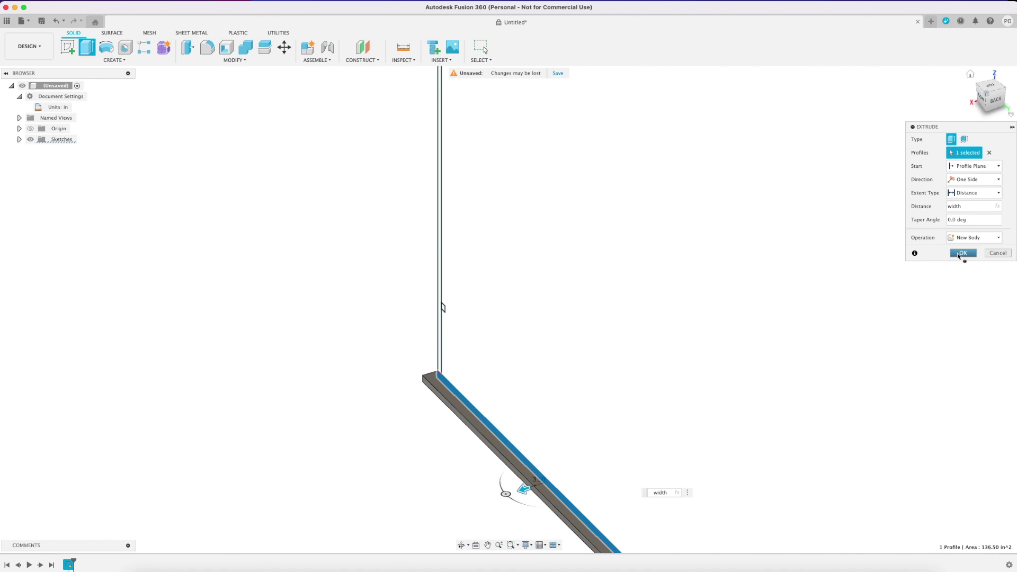
{"action": "left_click", "coordinate": [962, 254]}
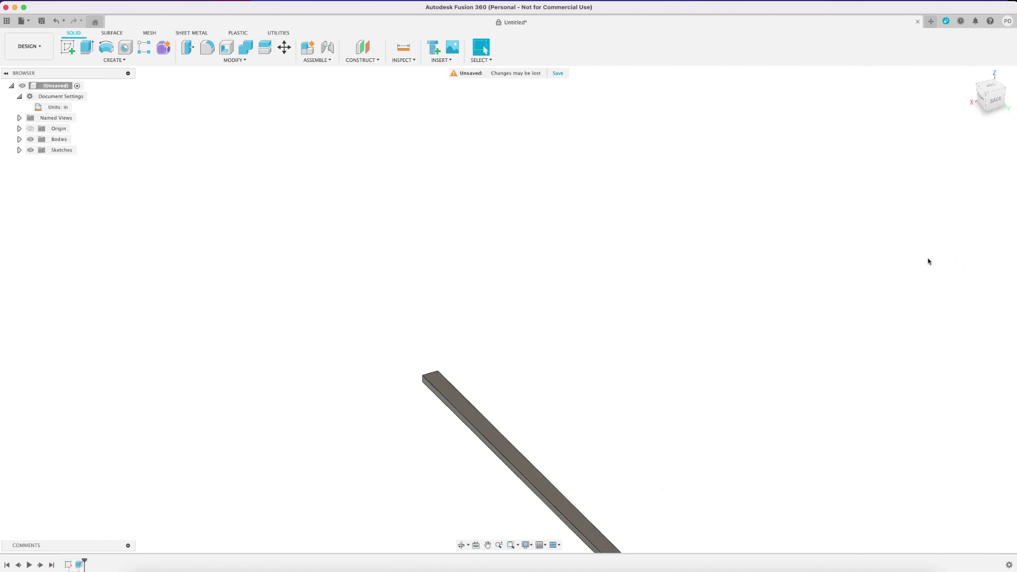
Make Sketch1 visible again so its remaining profiles can be selected
{"action": "scroll", "coordinate": [716, 323], "scroll_direction": "down", "scroll_amount": 2}
{"action": "middle_click_drag", "start_coordinate": [713, 323], "coordinate": [577, 258]}
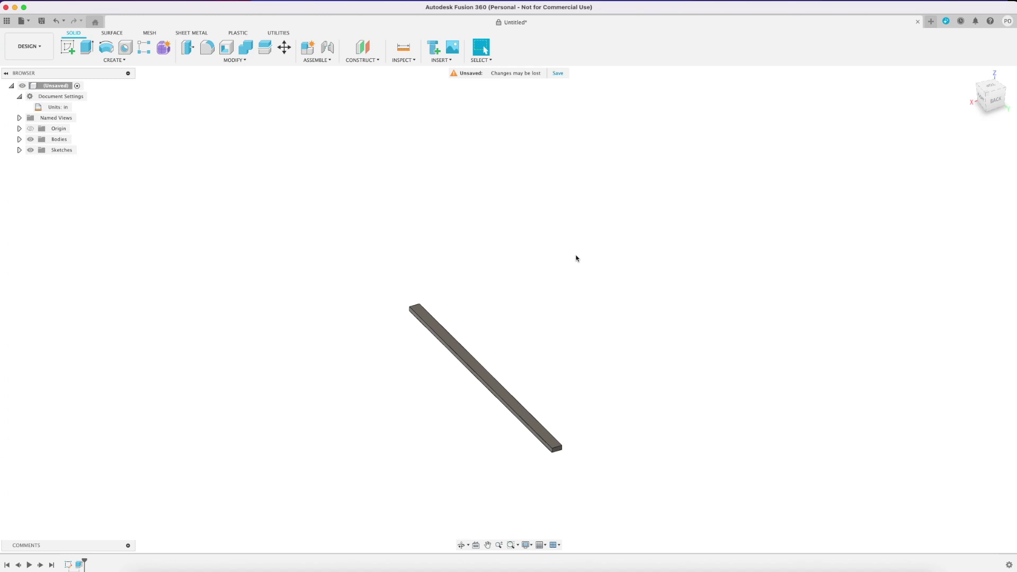
{"action": "left_click", "coordinate": [19, 150]}
{"action": "left_click", "coordinate": [38, 161]}
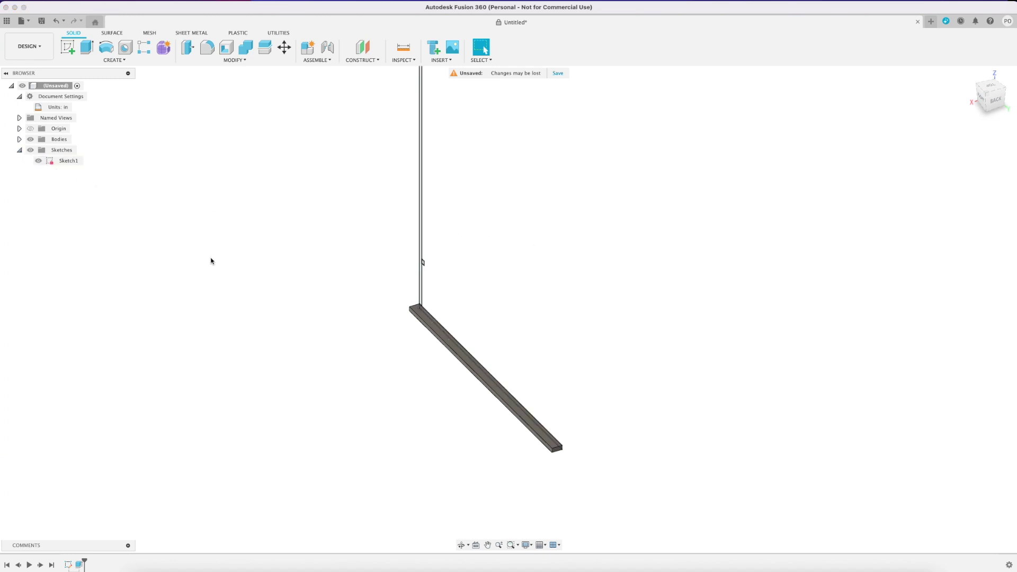
Extrude the tall upright profile by width as a new body
{"action": "left_click", "coordinate": [982, 99]}
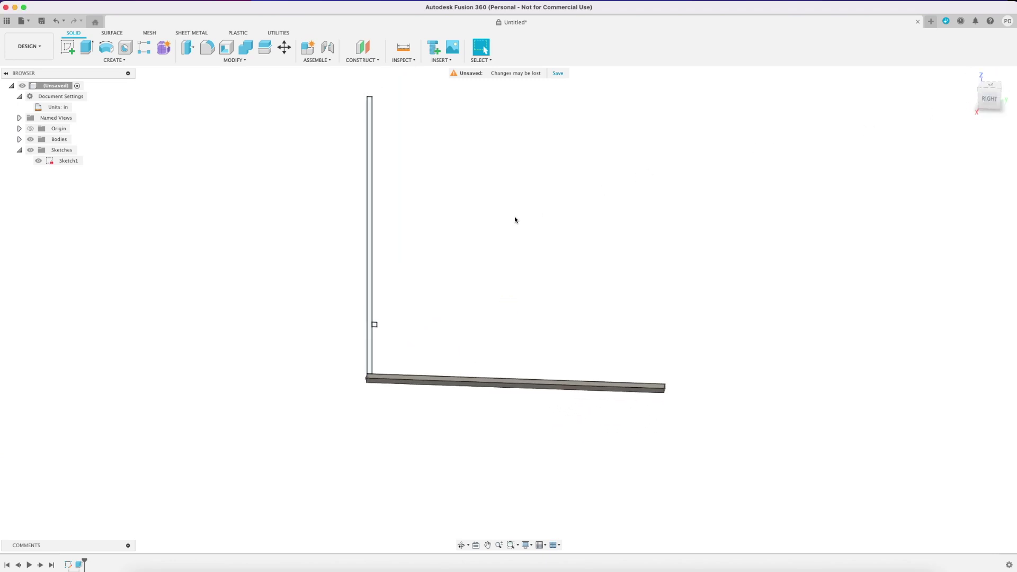
{"action": "key", "text": "e"}
{"action": "left_click", "coordinate": [369, 262]}
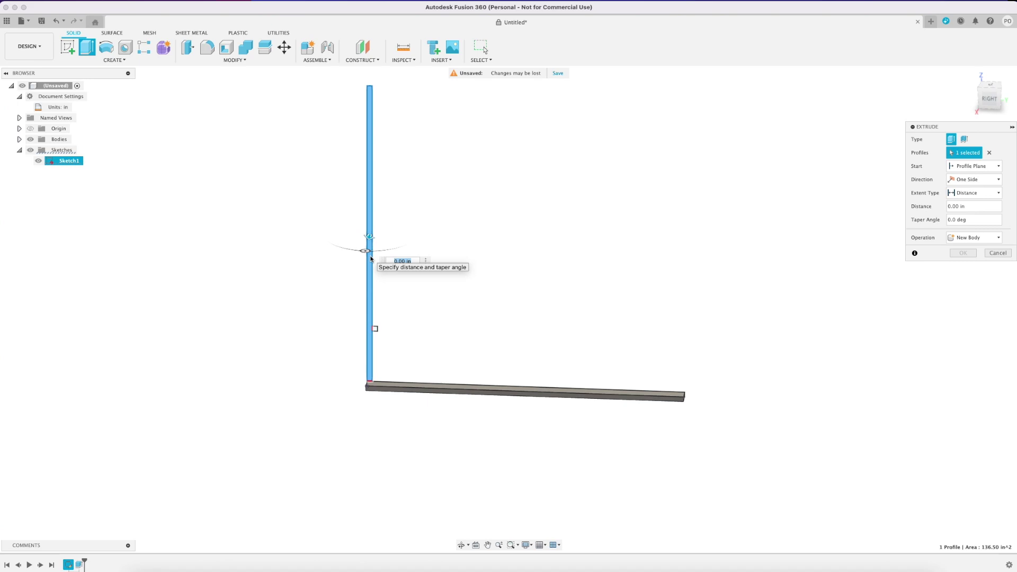
{"action": "type", "text": "wi"}
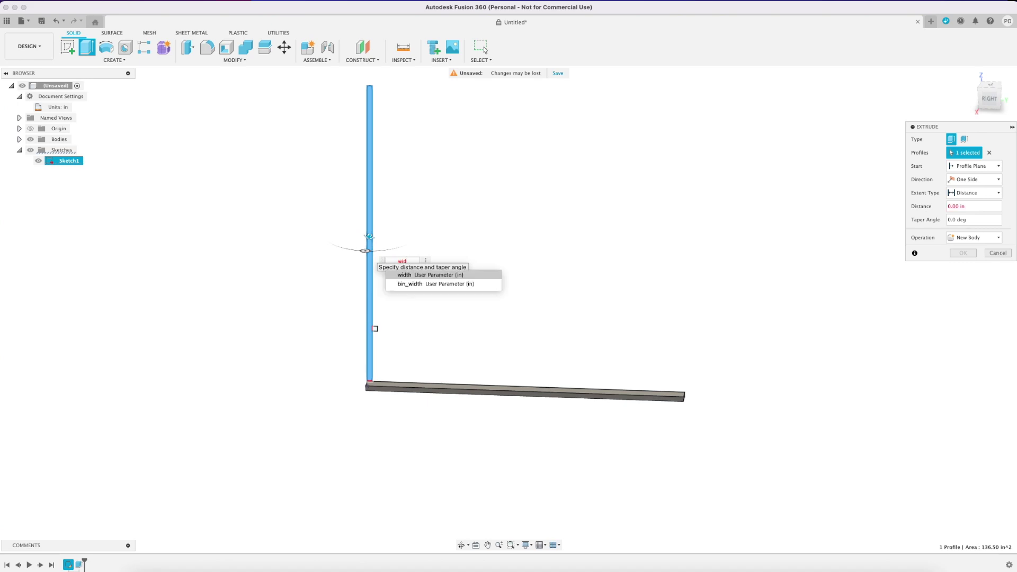
{"action": "type", "text": "d"}
{"action": "key", "text": "Return"}
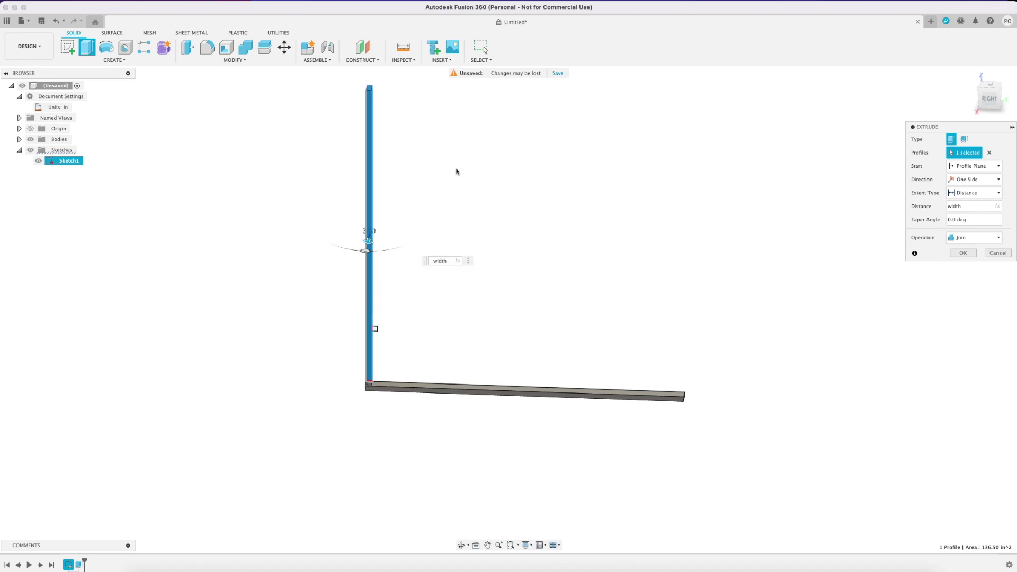
{"action": "middle_click_drag", "start_coordinate": [508, 309], "coordinate": [932, 138], "text": "shift"}
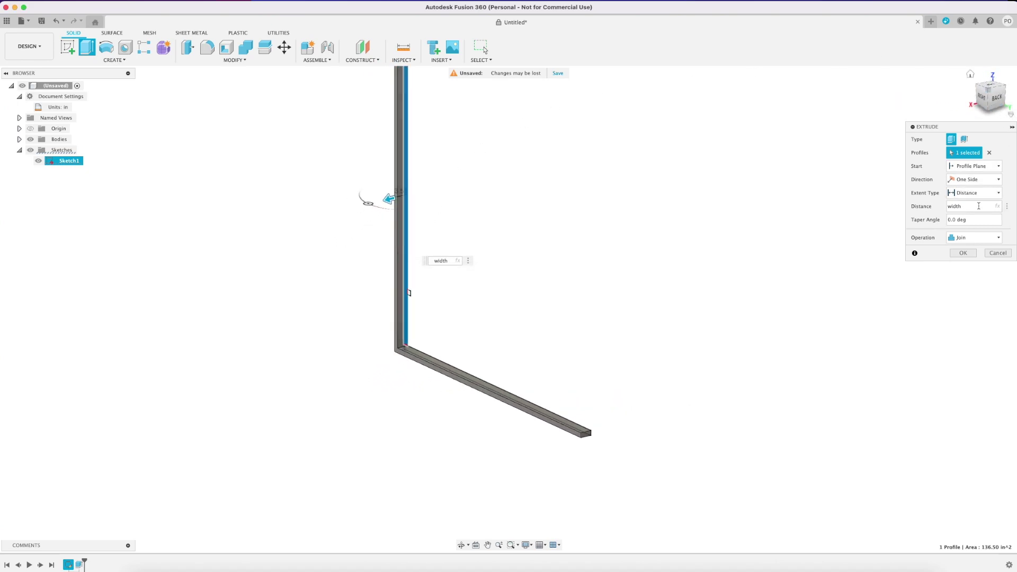
{"action": "left_click", "coordinate": [967, 237]}
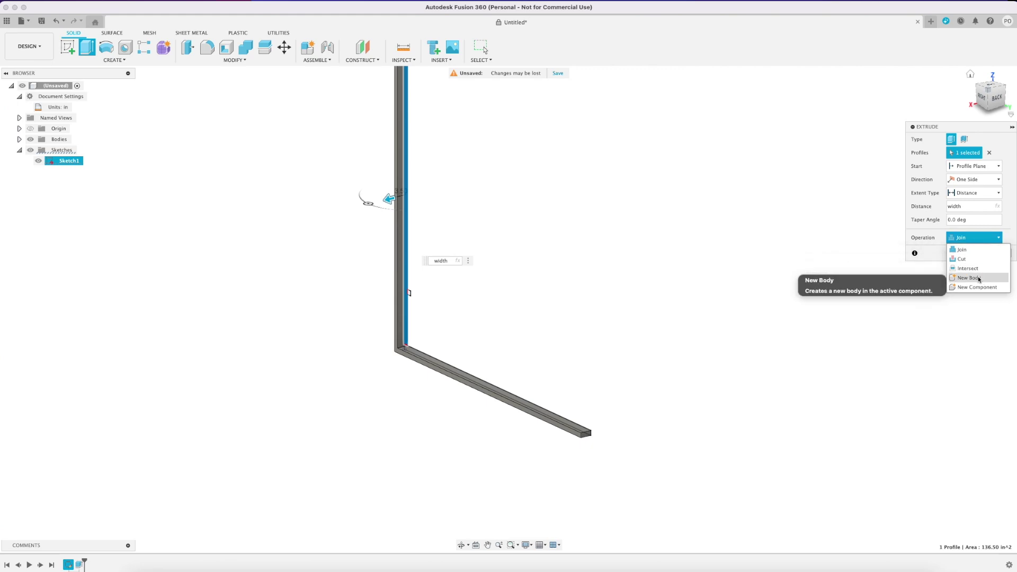
{"action": "left_click", "coordinate": [969, 274]}
{"action": "left_click", "coordinate": [963, 254]}
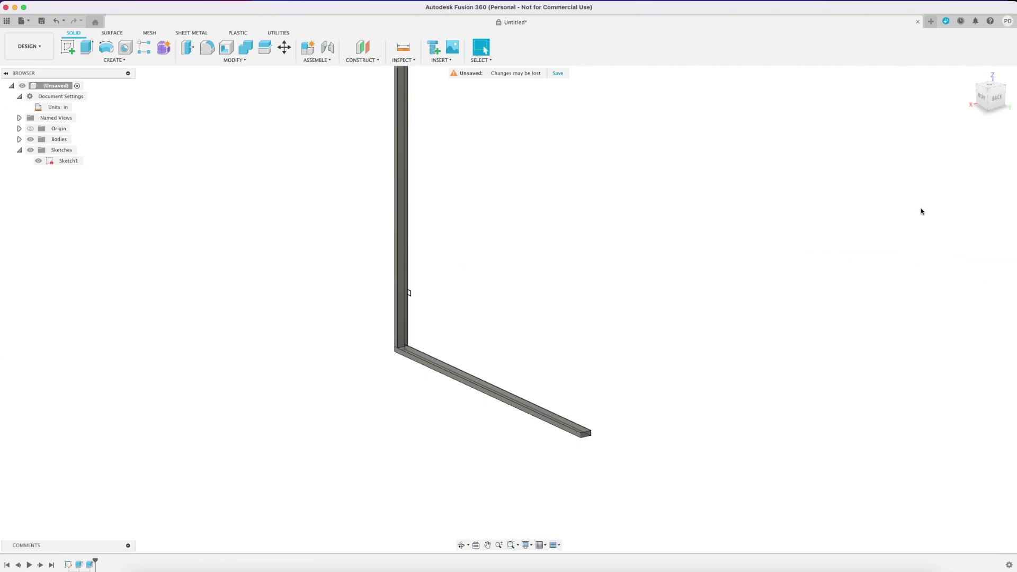
Extrude the small square beside the upright by bin_length as a new body
{"action": "scroll", "coordinate": [920, 212], "scroll_direction": "down", "scroll_amount": 3}
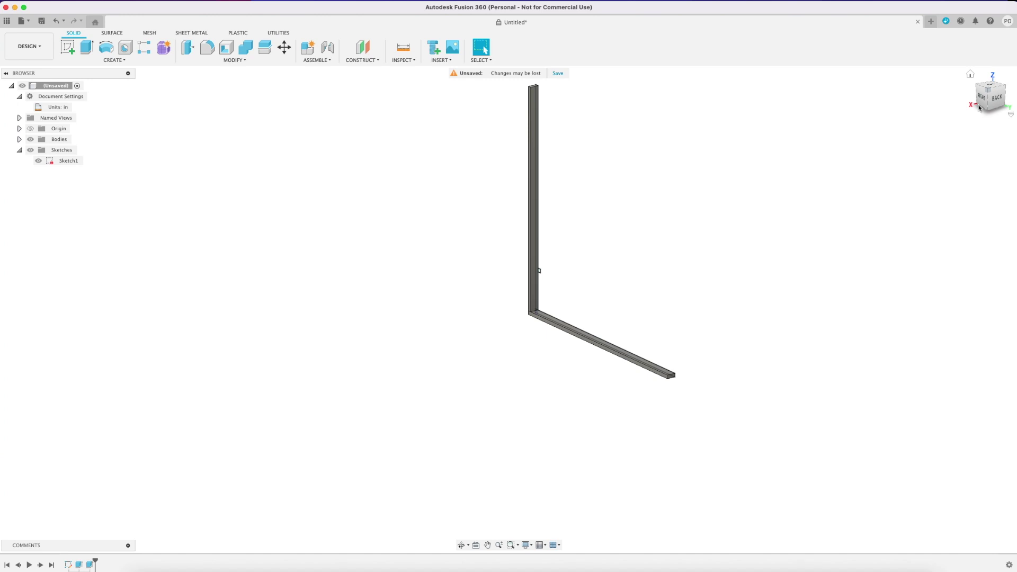
{"action": "left_click_drag", "start_coordinate": [984, 103], "coordinate": [1008, 99]}
{"action": "scroll", "coordinate": [513, 277], "scroll_direction": "up", "scroll_amount": 5}
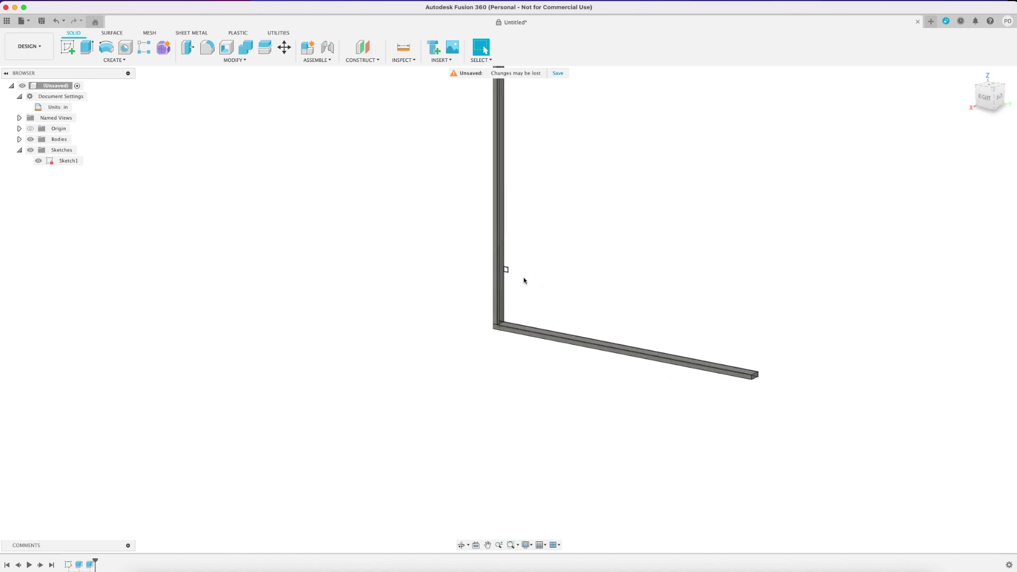
{"action": "scroll", "coordinate": [501, 265], "scroll_direction": "up", "scroll_amount": 3}
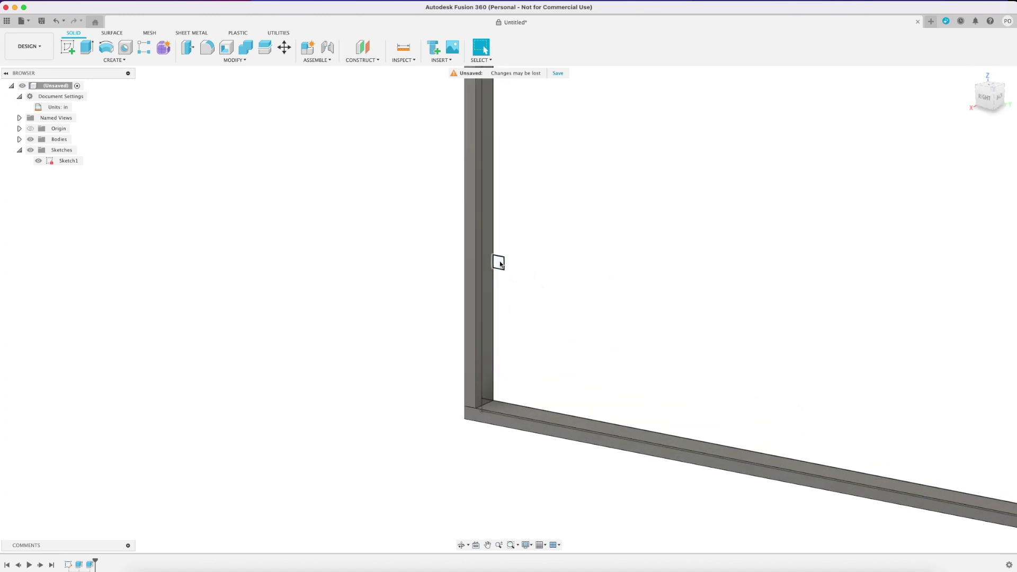
{"action": "left_click", "coordinate": [500, 262]}
{"action": "key", "text": "e"}
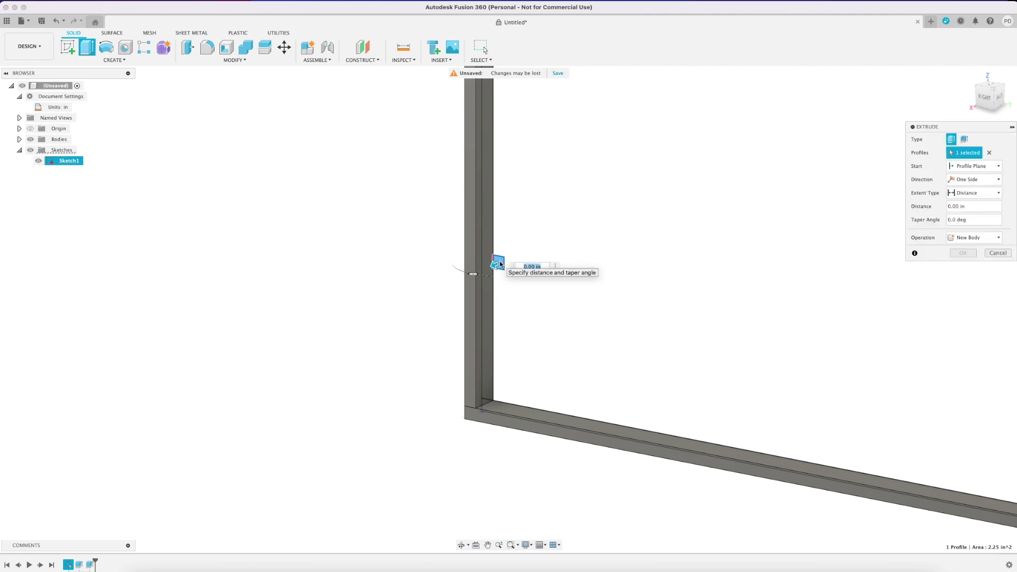
{"action": "type", "text": "bin"}
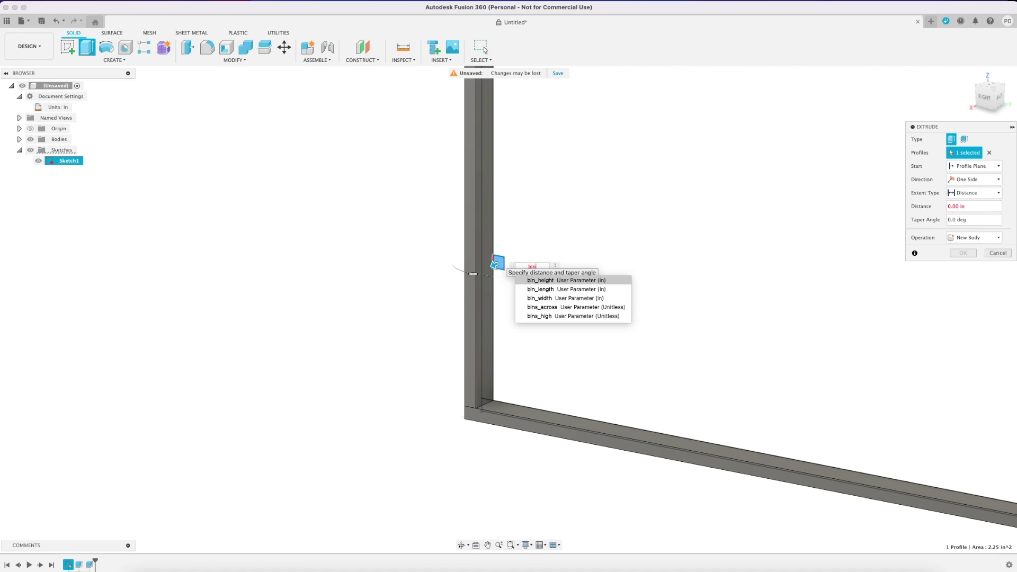
{"action": "key", "text": "Down"}
{"action": "key", "text": "Return"}
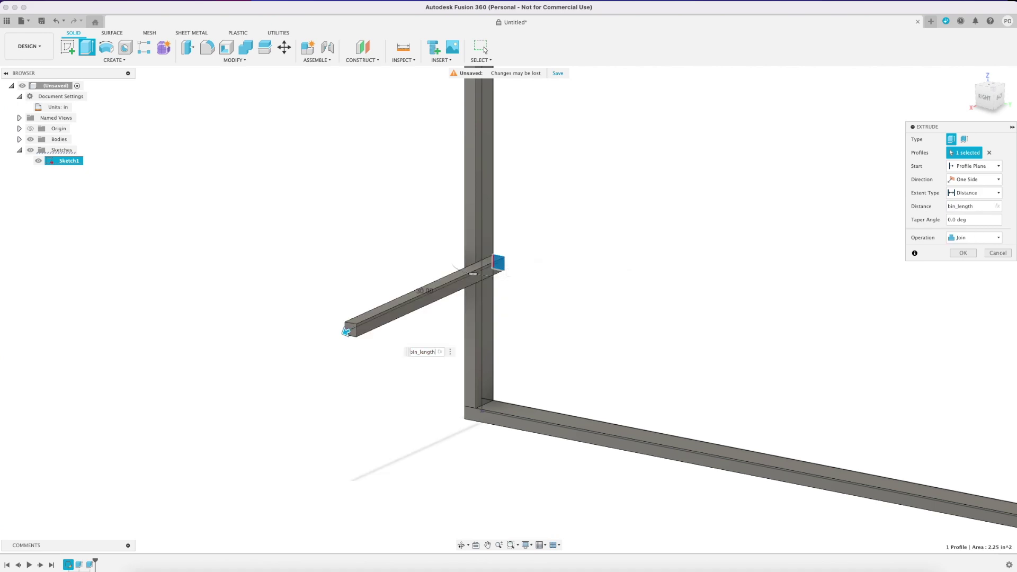
{"action": "left_click", "coordinate": [965, 240]}
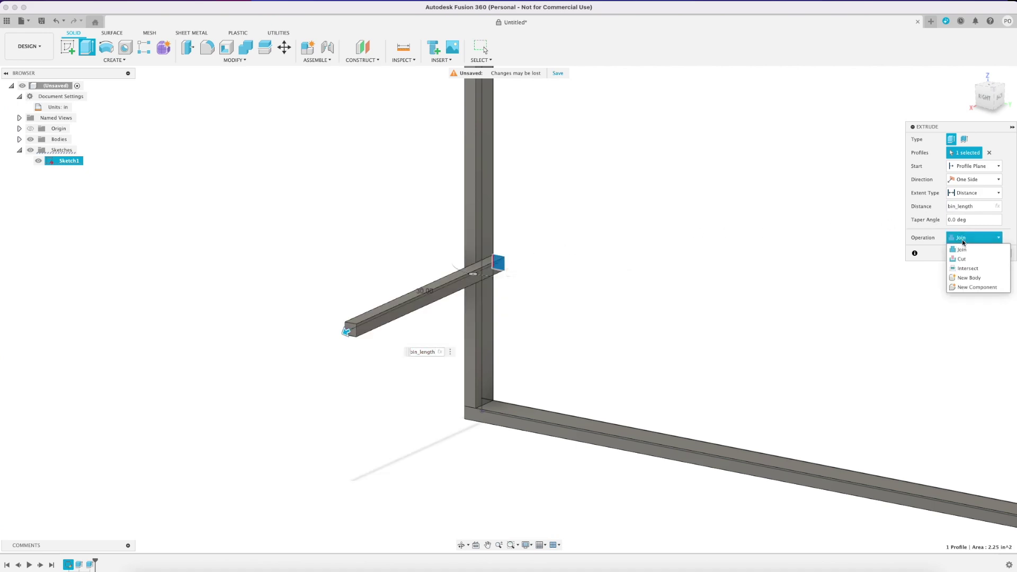
{"action": "left_click", "coordinate": [973, 277]}
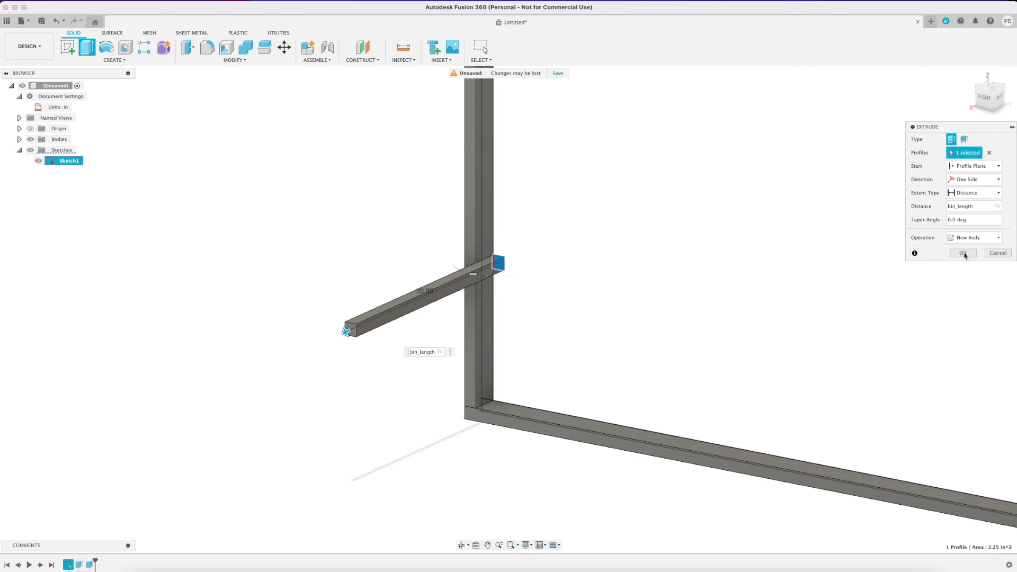
{"action": "left_click", "coordinate": [963, 253]}
Rename the bottom board's body as Plate
{"action": "scroll", "coordinate": [852, 279], "scroll_direction": "down", "scroll_amount": 5}
{"action": "middle_click_drag", "start_coordinate": [851, 279], "coordinate": [508, 377]}
{"action": "scroll", "coordinate": [594, 401], "scroll_direction": "down", "scroll_amount": 1}
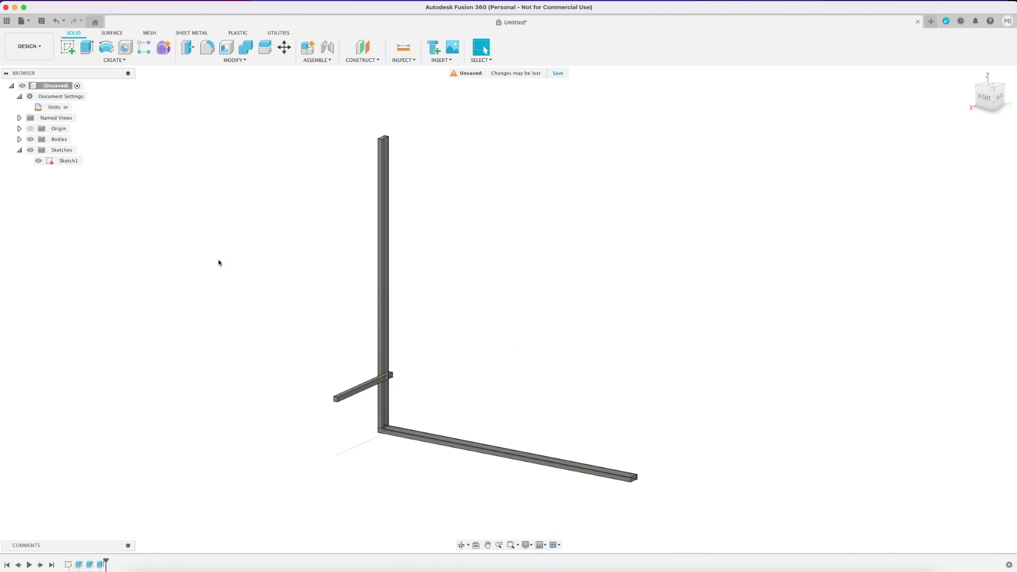
{"action": "left_click", "coordinate": [19, 140]}
{"action": "left_click", "coordinate": [64, 151]}
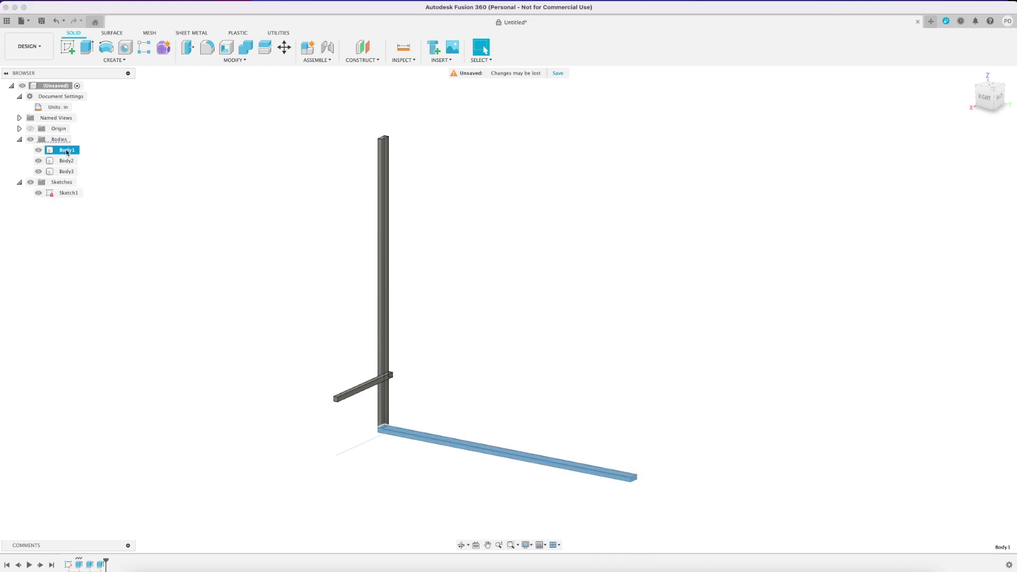
{"action": "left_click", "coordinate": [75, 152]}
{"action": "type", "text": "B"}
{"action": "key", "text": "Return"}
Rename the upright's body as Stud and the small bin support's body as Rail
{"action": "left_click", "coordinate": [67, 161]}
{"action": "left_click", "coordinate": [67, 162]}
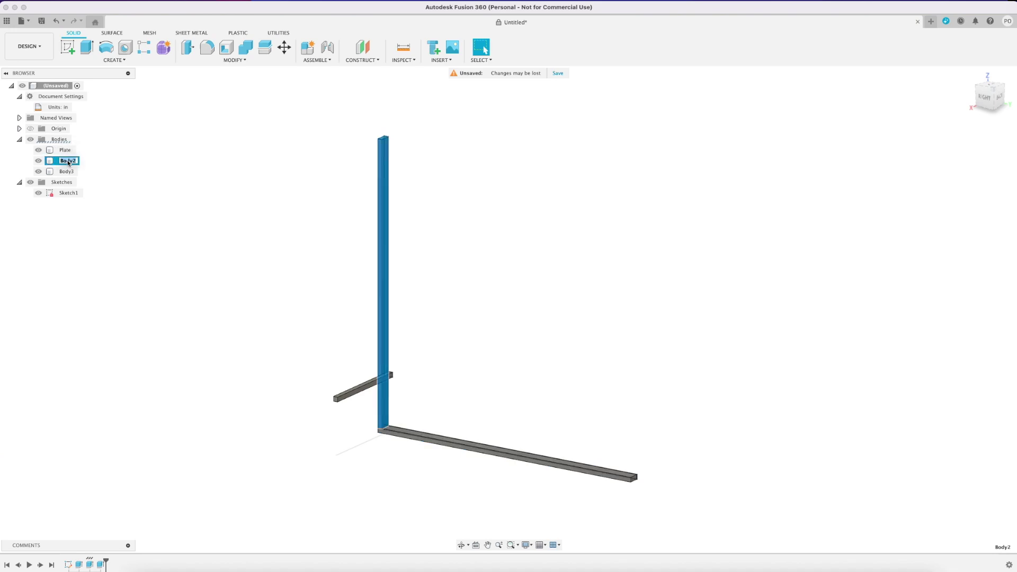
{"action": "type", "text": "Stud"}
{"action": "key", "text": "Return"}
{"action": "left_click", "coordinate": [68, 172]}
{"action": "left_click", "coordinate": [69, 173]}
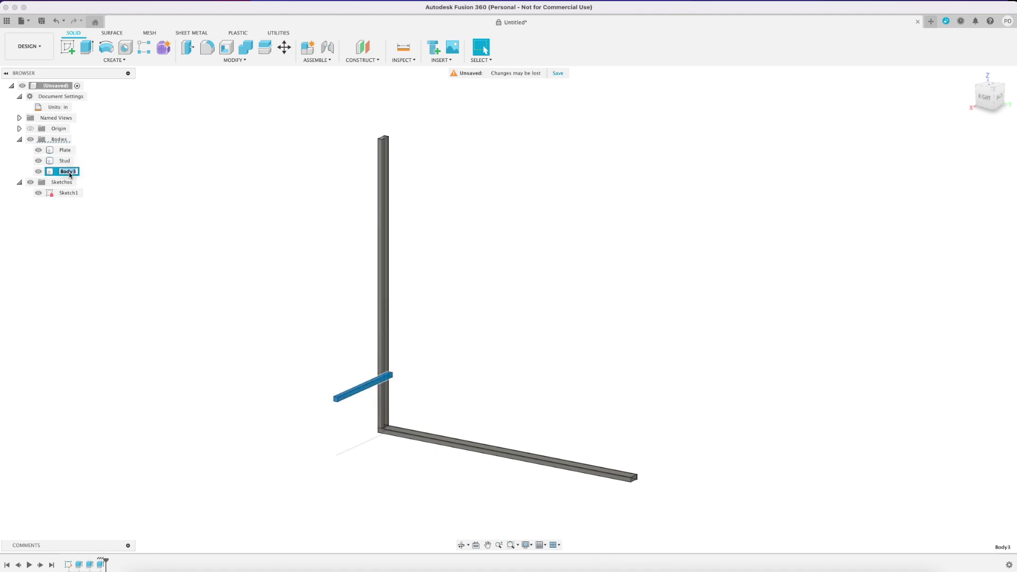
{"action": "type", "text": "Rail"}
{"action": "key", "text": "Return"}
Create components from all of the bodies: Plate, Stud and Rail
{"action": "left_click", "coordinate": [58, 140]}
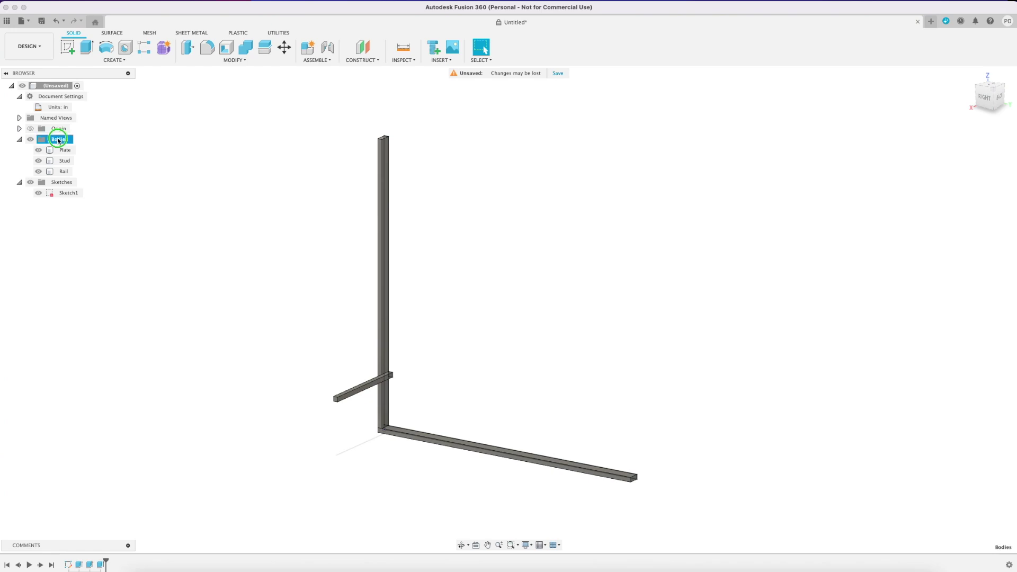
{"action": "right_click", "coordinate": [59, 140]}
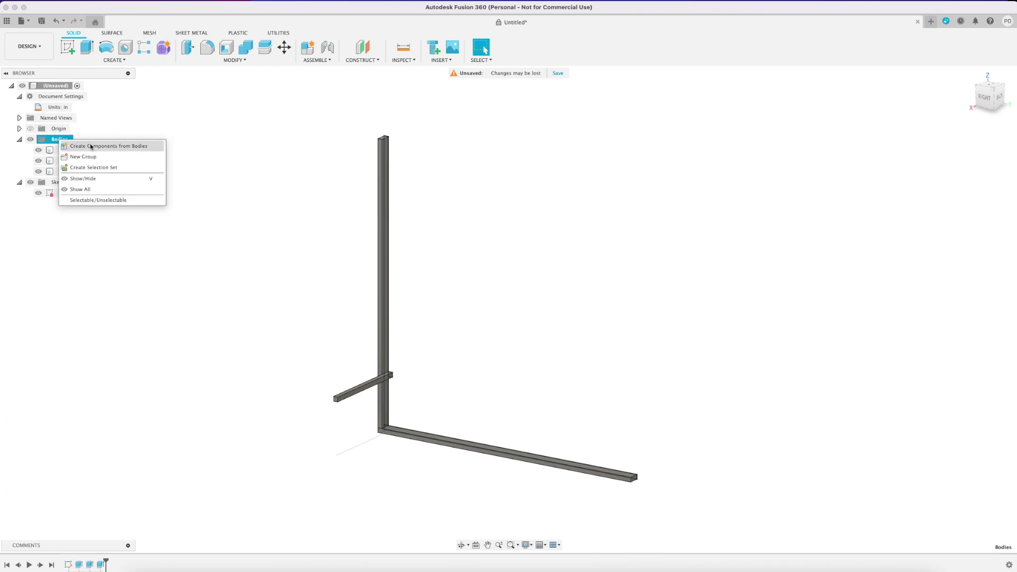
{"action": "left_click", "coordinate": [91, 146]}
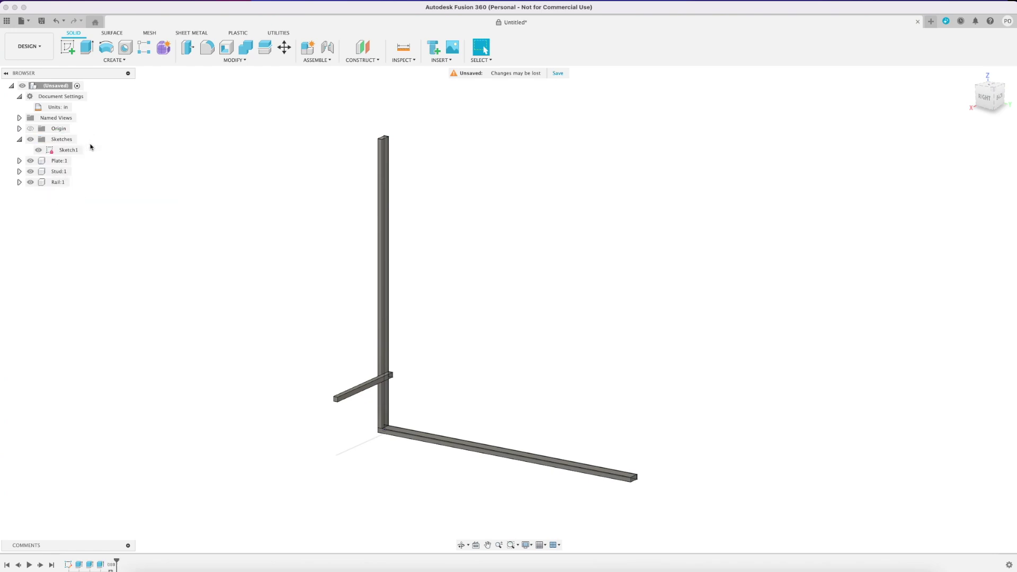
{"action": "left_click", "coordinate": [19, 162]}
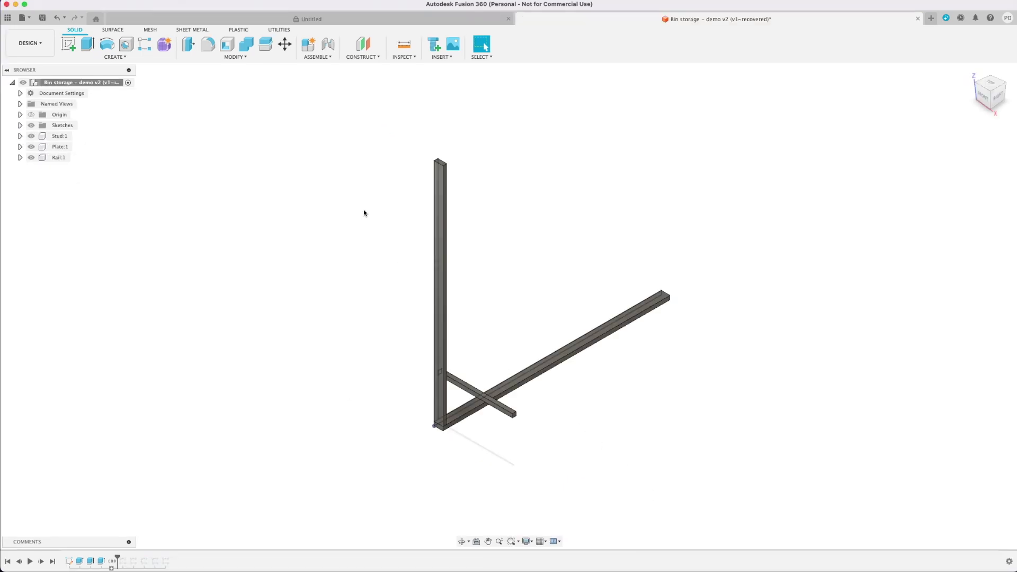
Assign the Wood physical material from this design to the plate, stud and rail
{"action": "right_click", "coordinate": [83, 84]}
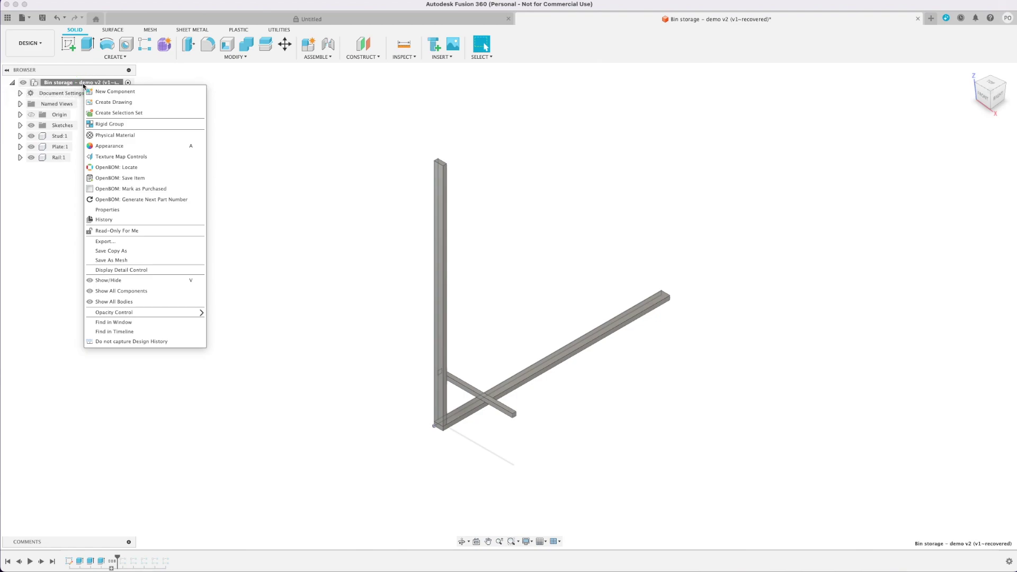
{"action": "left_click", "coordinate": [121, 136]}
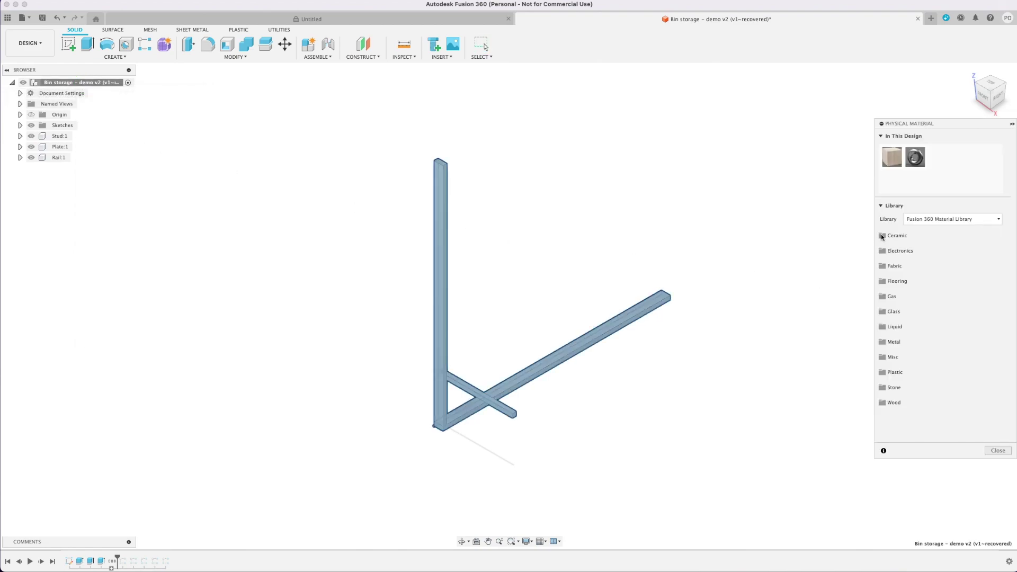
{"action": "left_click_drag", "start_coordinate": [893, 157], "coordinate": [615, 319]}
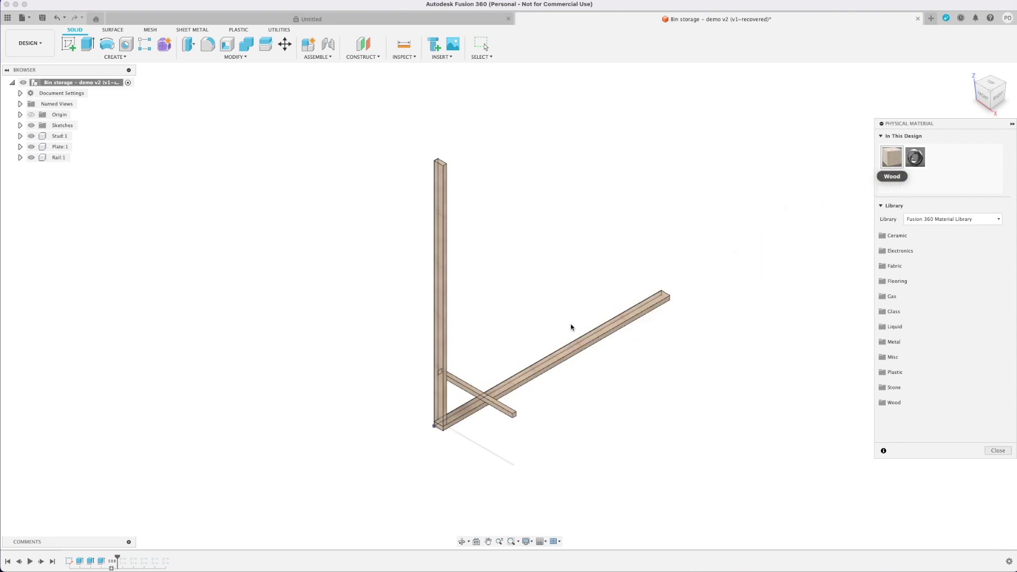
{"action": "left_click", "coordinate": [998, 451]}
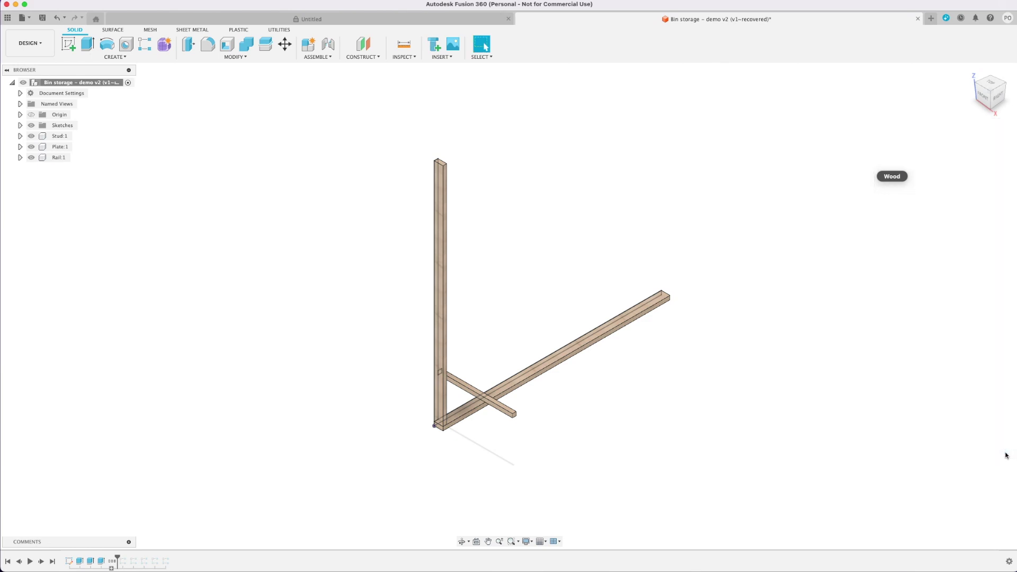
Start a rectangular pattern of the Stud component, with the plate's lengthwise line as first axis and the origin's X axis as second
{"action": "left_click", "coordinate": [59, 137]}
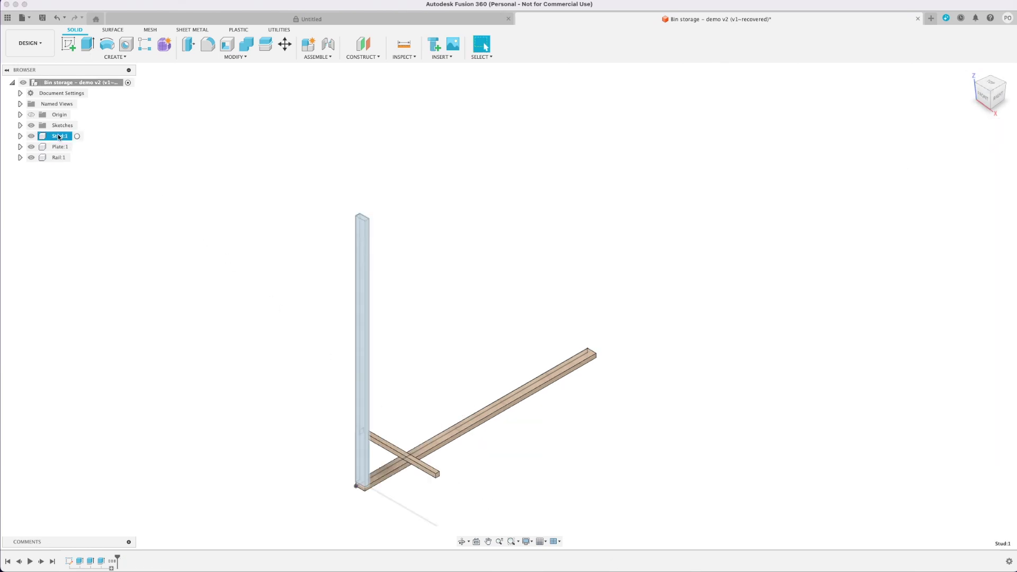
{"action": "left_click", "coordinate": [114, 56]}
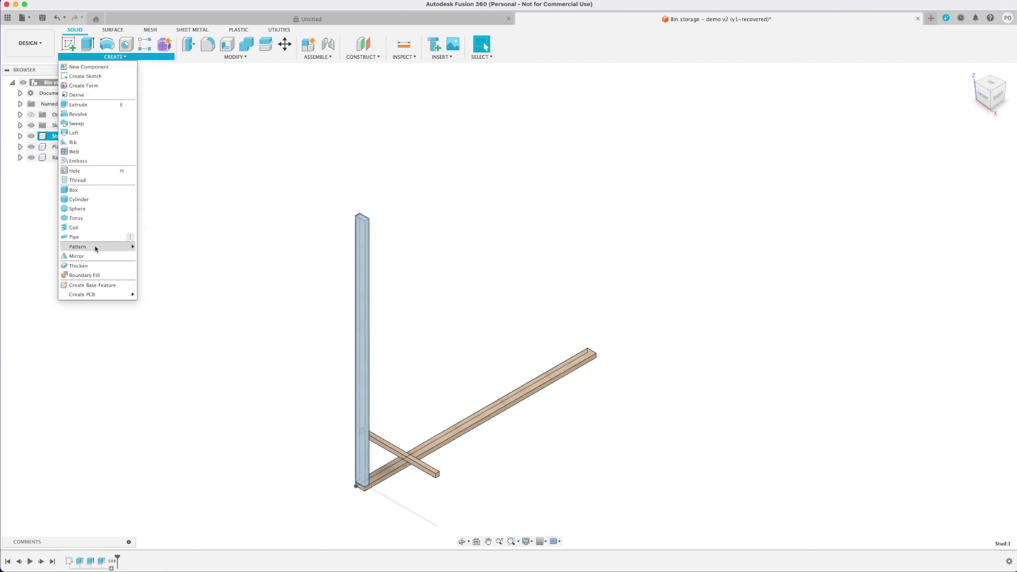
{"action": "mouse_move", "coordinate": [100, 248]}
{"action": "left_click", "coordinate": [197, 250]}
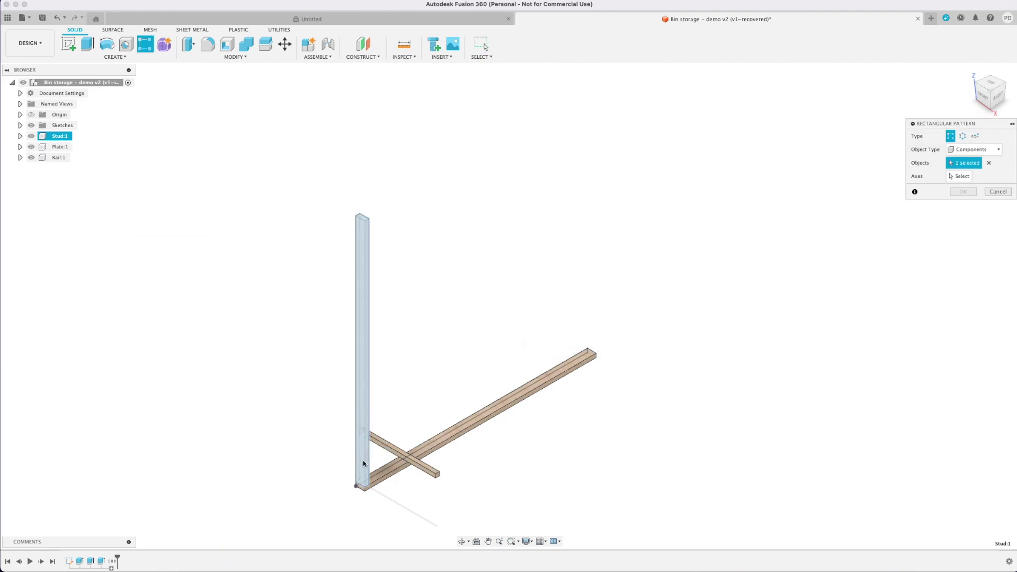
{"action": "left_click", "coordinate": [960, 176]}
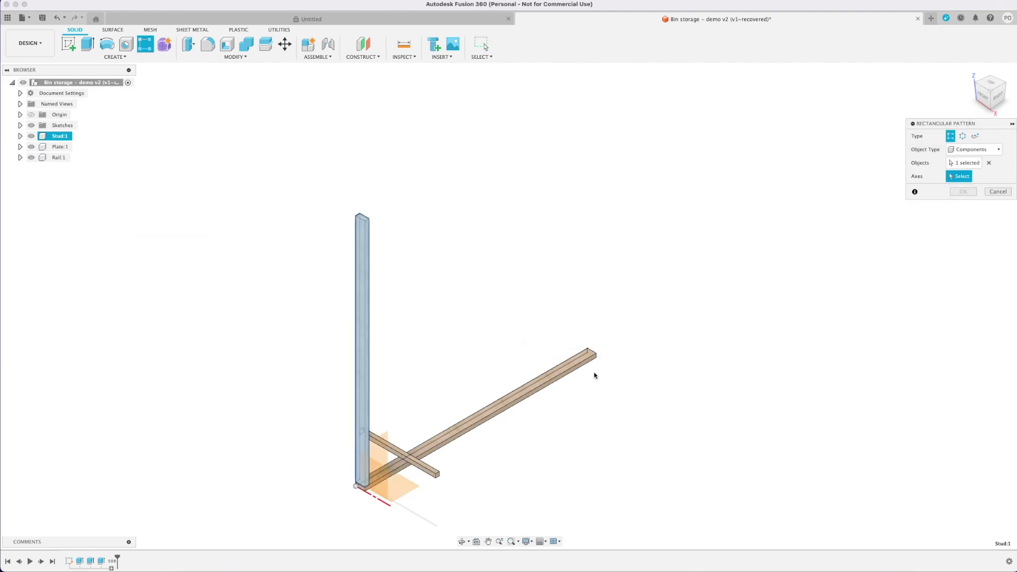
{"action": "left_click", "coordinate": [384, 469]}
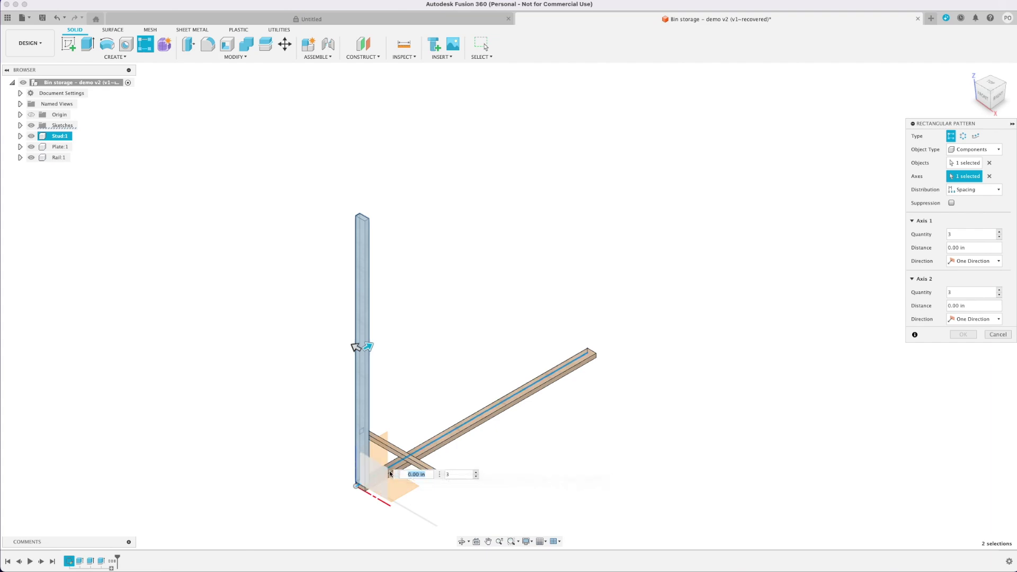
{"action": "left_click", "coordinate": [378, 498]}
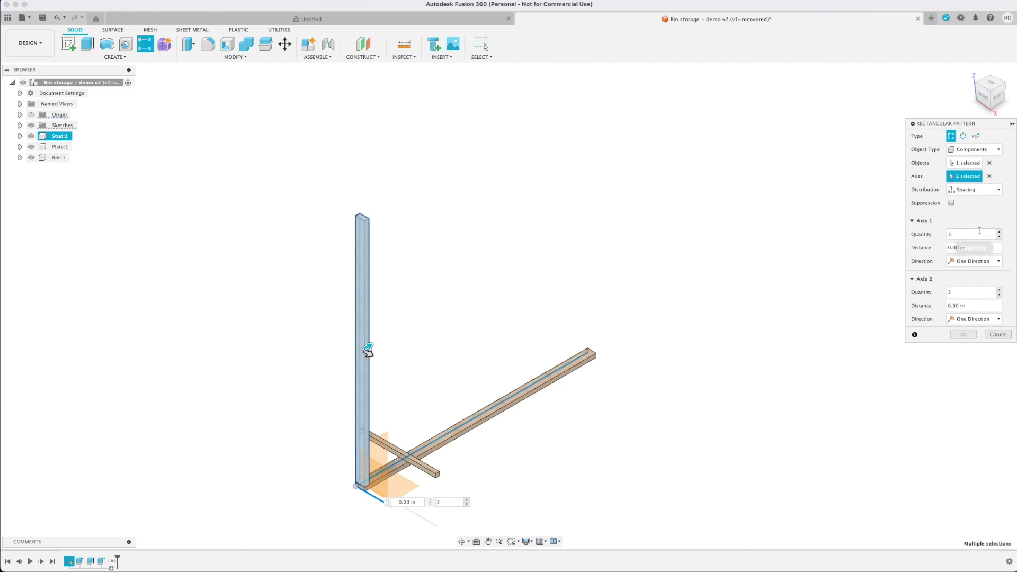
Set the stud pattern's first axis to quantity bins_across + 1 and distance bin_width + thickness
{"action": "type", "text": "bins"}
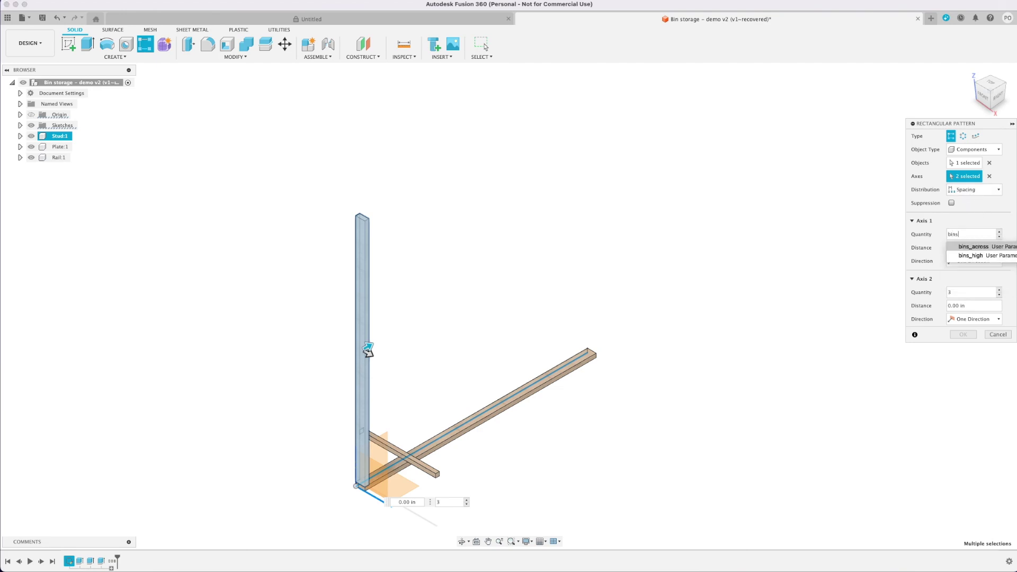
{"action": "type", "text": "_across+a"}
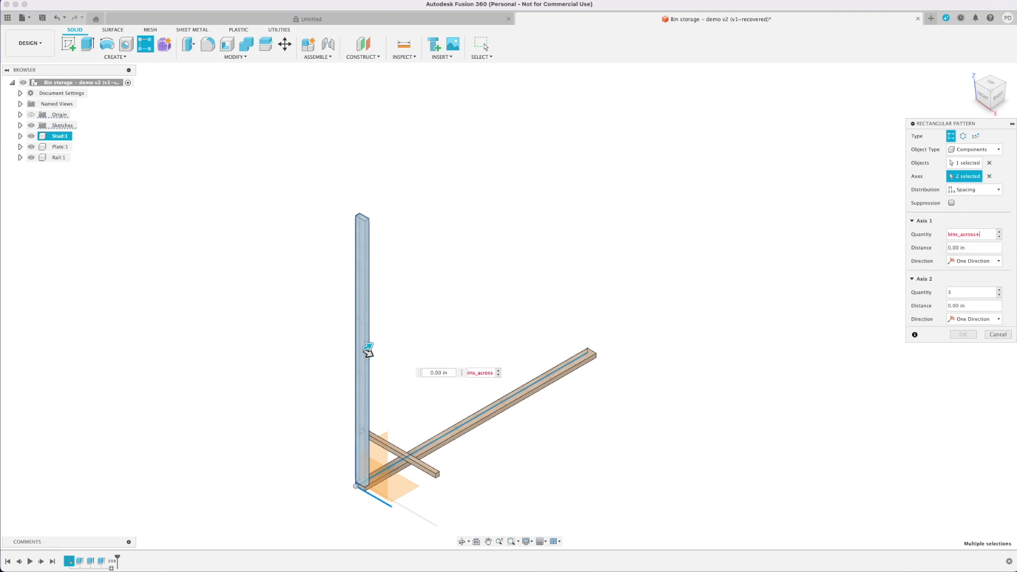
{"action": "key", "text": "BackSpace"}
{"action": "type", "text": "1"}
{"action": "key", "text": "Tab"}
{"action": "type", "text": "bin"}
{"action": "key", "text": "Down"}
{"action": "key", "text": "Down"}
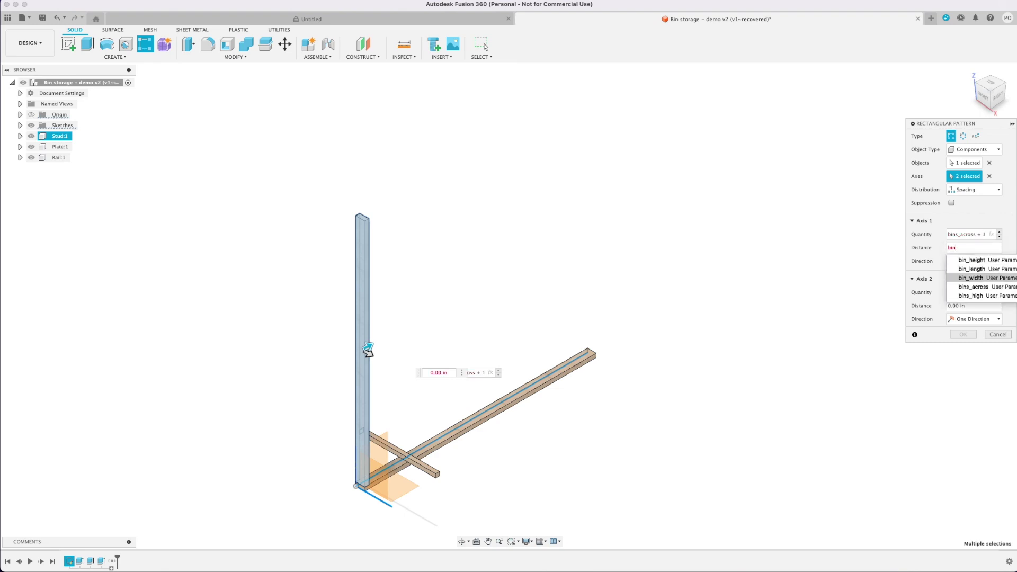
{"action": "key", "text": "Return"}
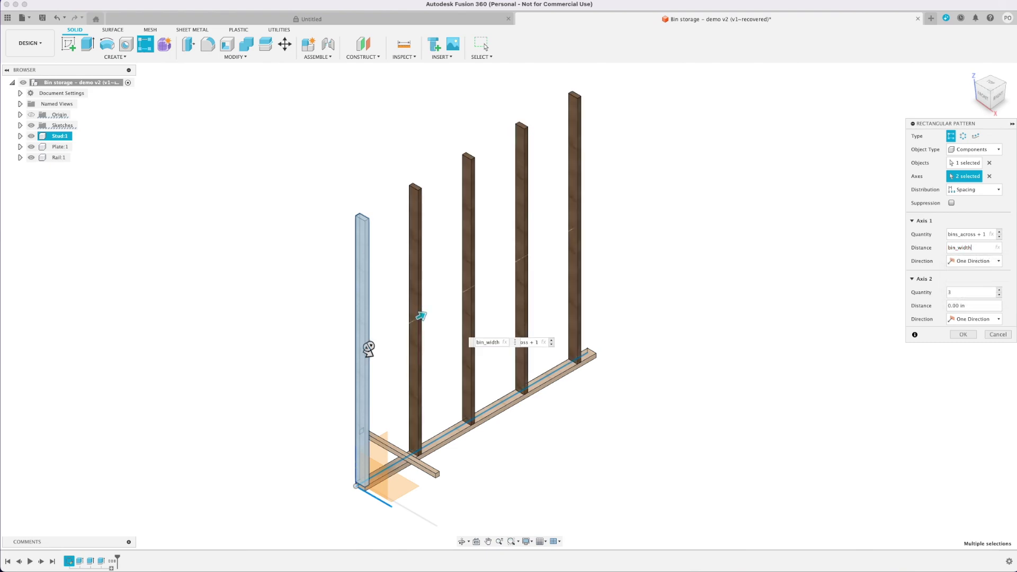
{"action": "type", "text": "+thickness"}
Set the stud pattern's second axis to quantity 2 and distance bin_length - width, and complete the pattern
{"action": "left_click", "coordinate": [948, 296]}
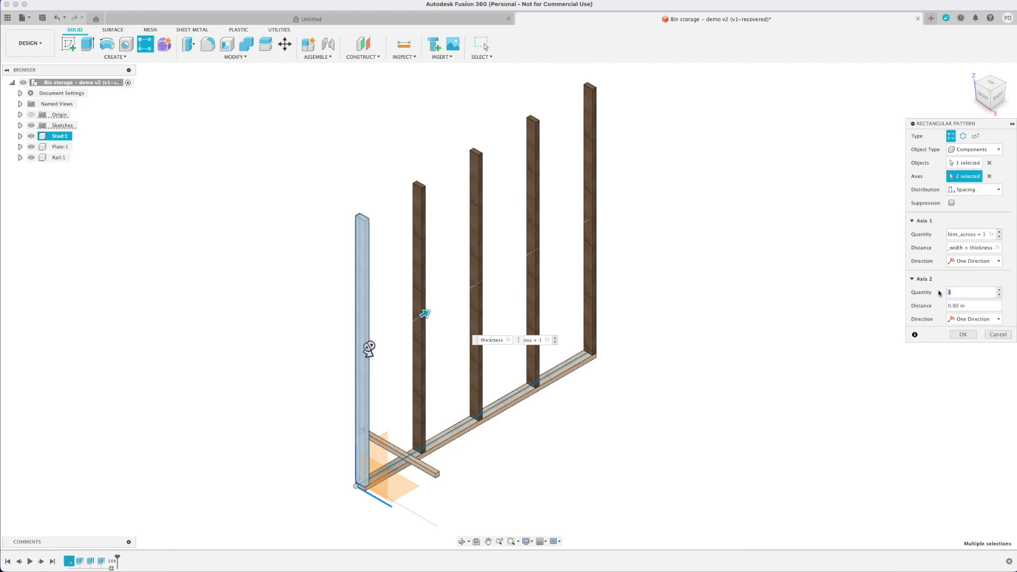
{"action": "type", "text": "2"}
{"action": "left_click", "coordinate": [948, 306]}
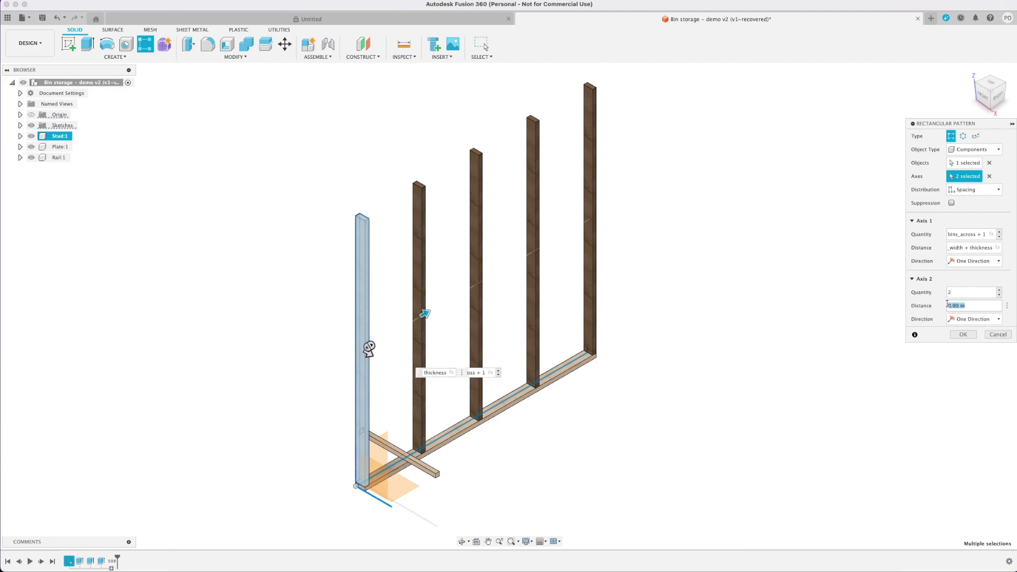
{"action": "type", "text": "bin"}
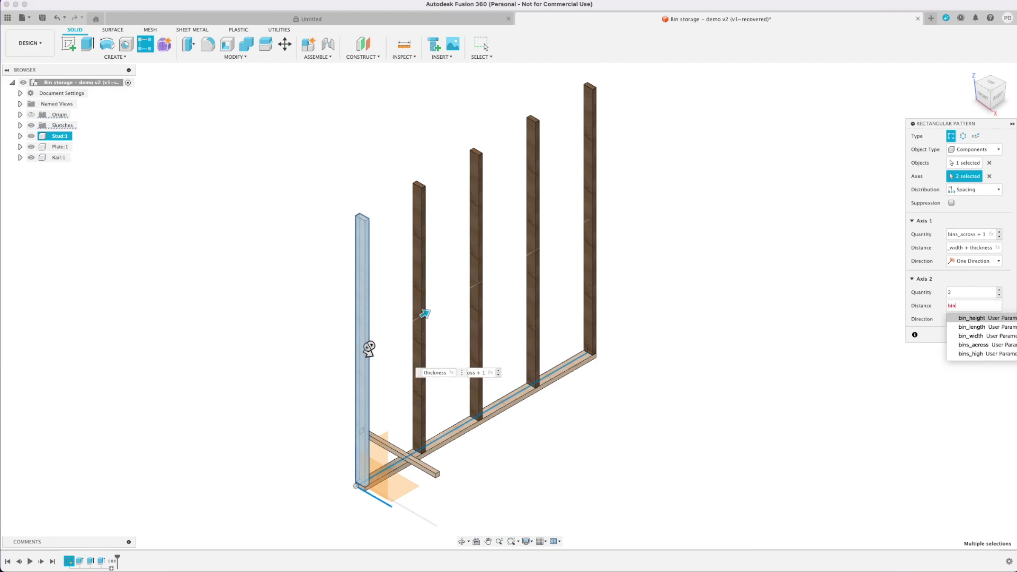
{"action": "key", "text": "Down"}
{"action": "key", "text": "Return"}
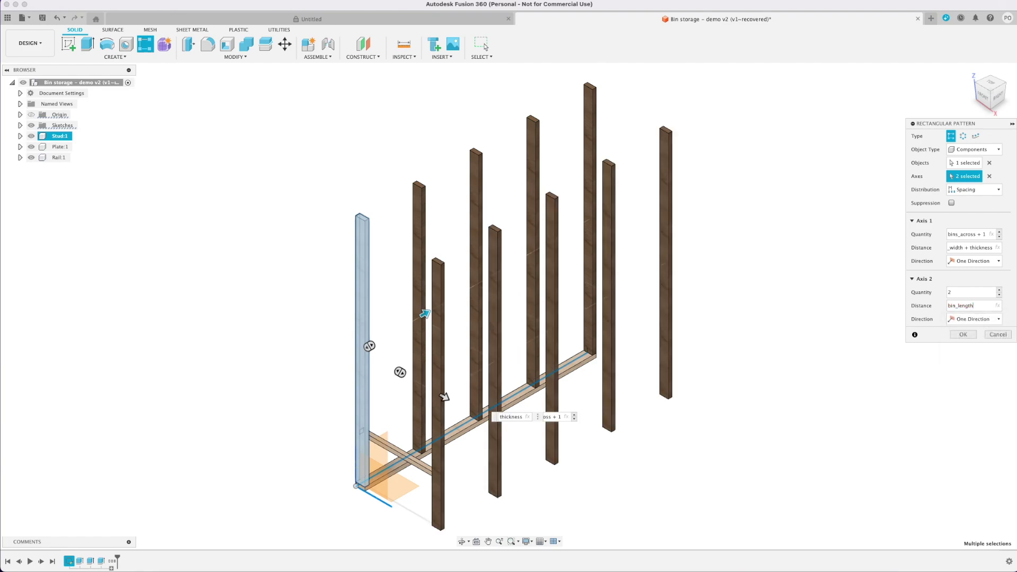
{"action": "type", "text": "-wid"}
{"action": "key", "text": "Return"}
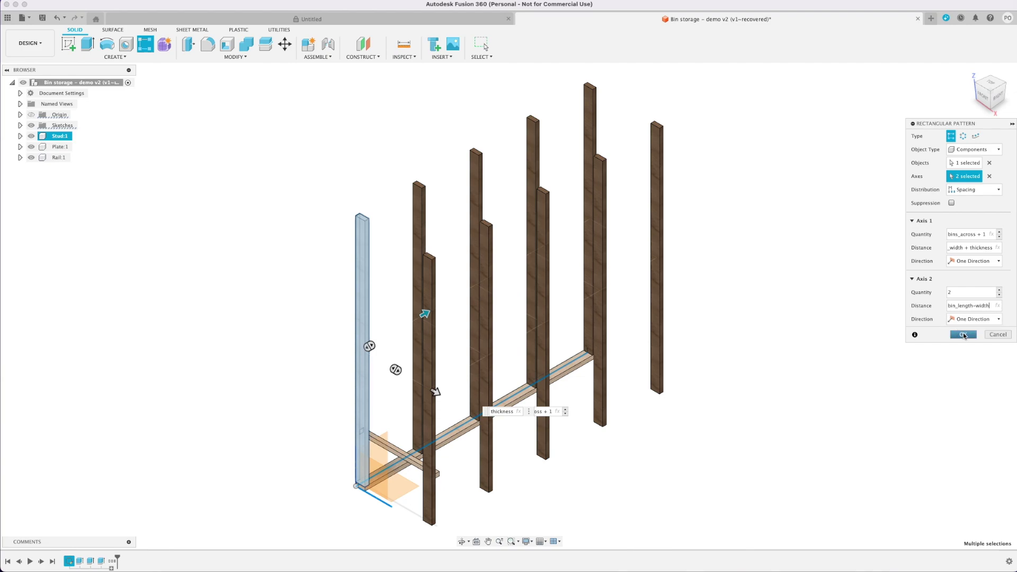
{"action": "left_click", "coordinate": [964, 335]}
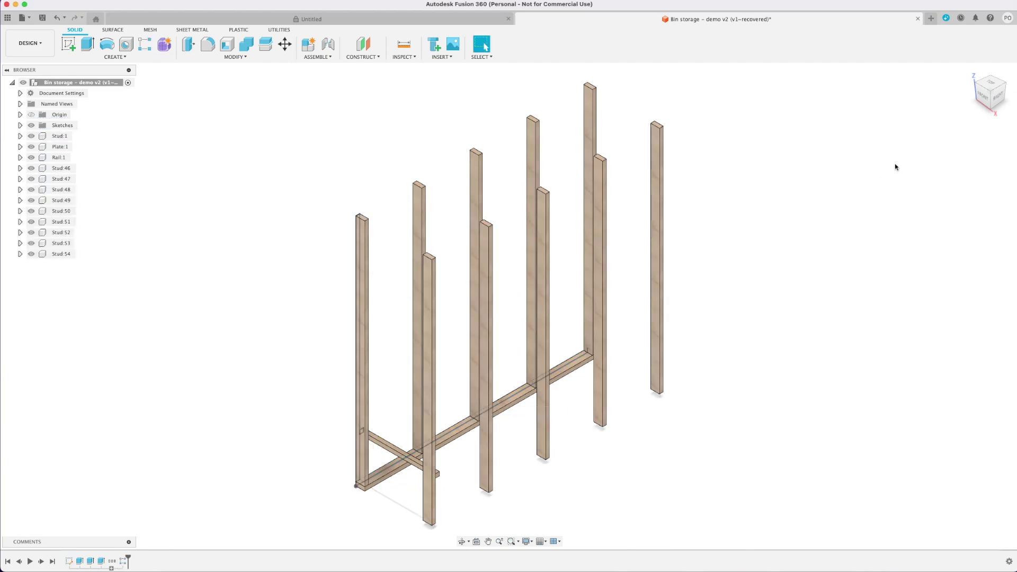
Start a rectangular pattern of the Plate component, with the origin's X axis as first axis and the vertical line along the stud as second
{"action": "left_click_drag", "start_coordinate": [983, 93], "coordinate": [380, 373]}
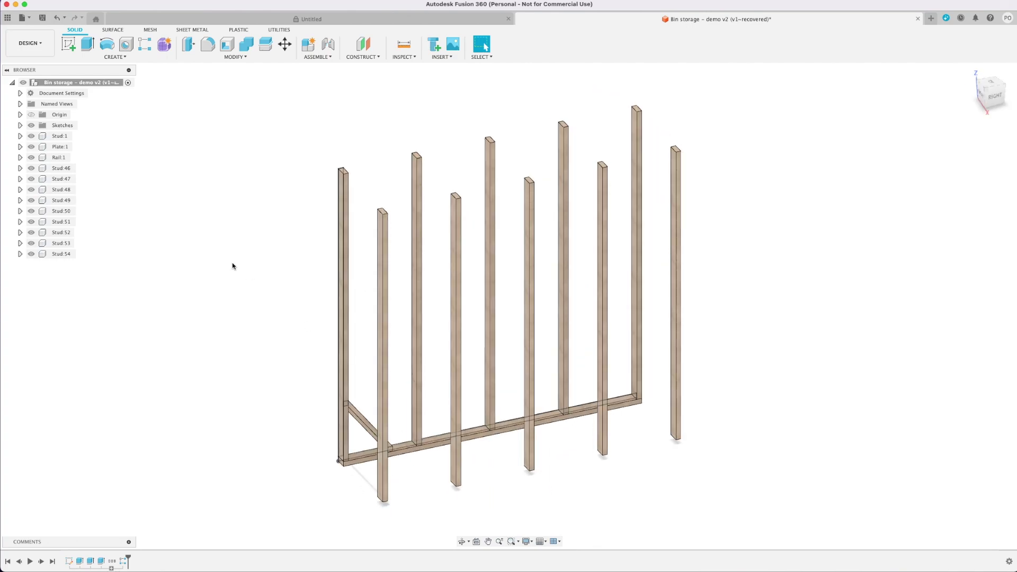
{"action": "left_click", "coordinate": [57, 151]}
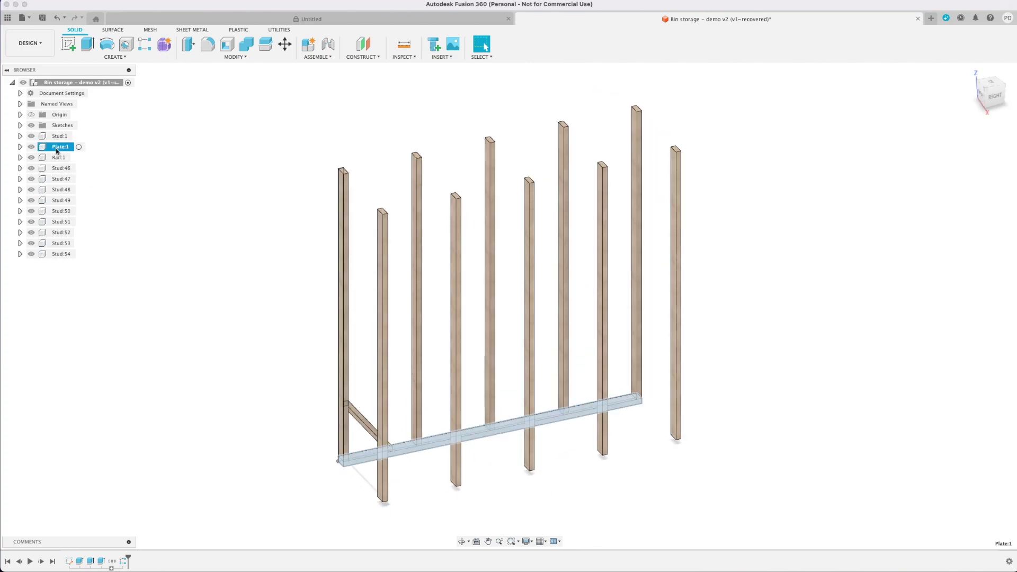
{"action": "left_click", "coordinate": [105, 57]}
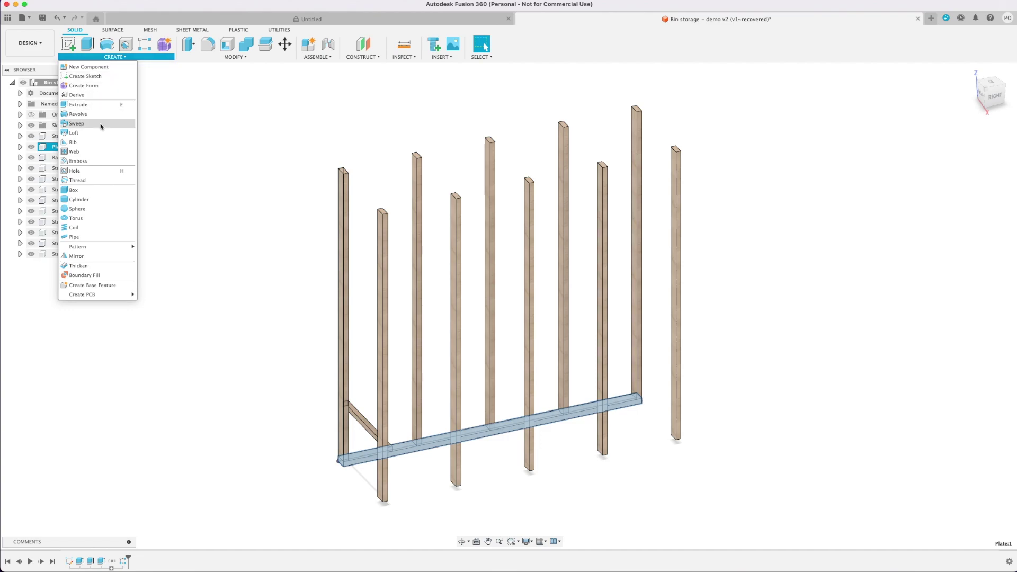
{"action": "mouse_move", "coordinate": [98, 251]}
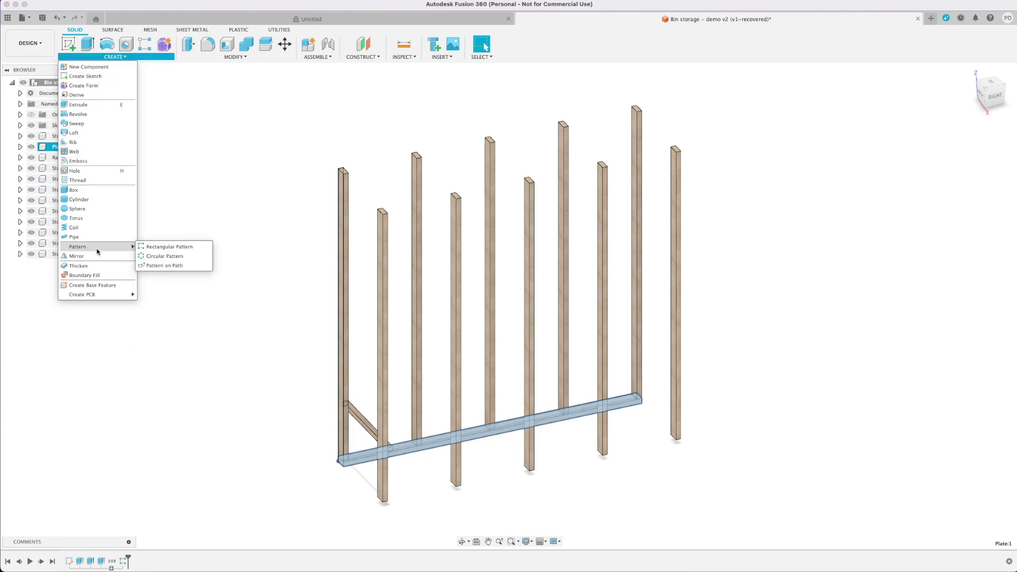
{"action": "left_click", "coordinate": [159, 248]}
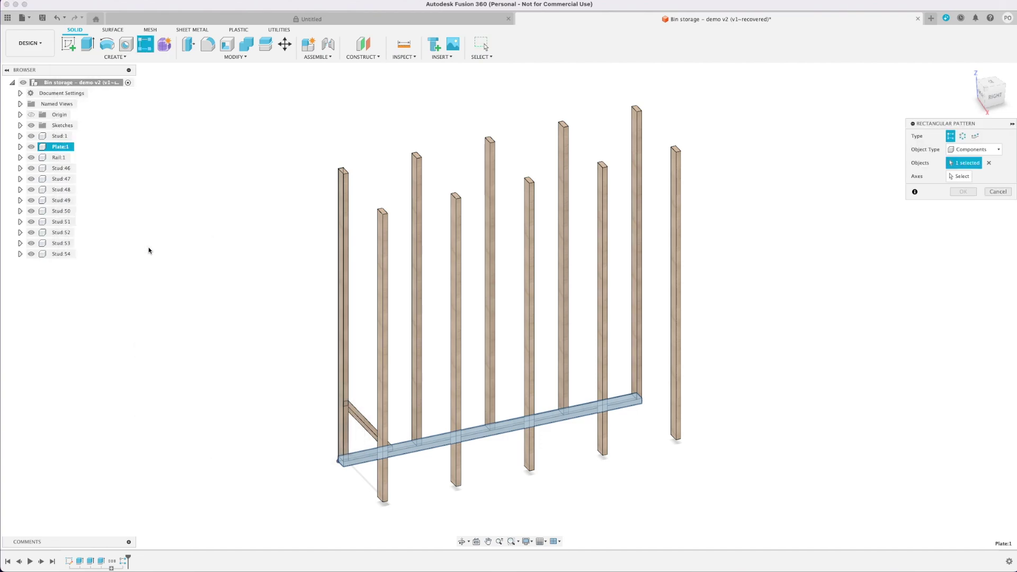
{"action": "left_click", "coordinate": [961, 176]}
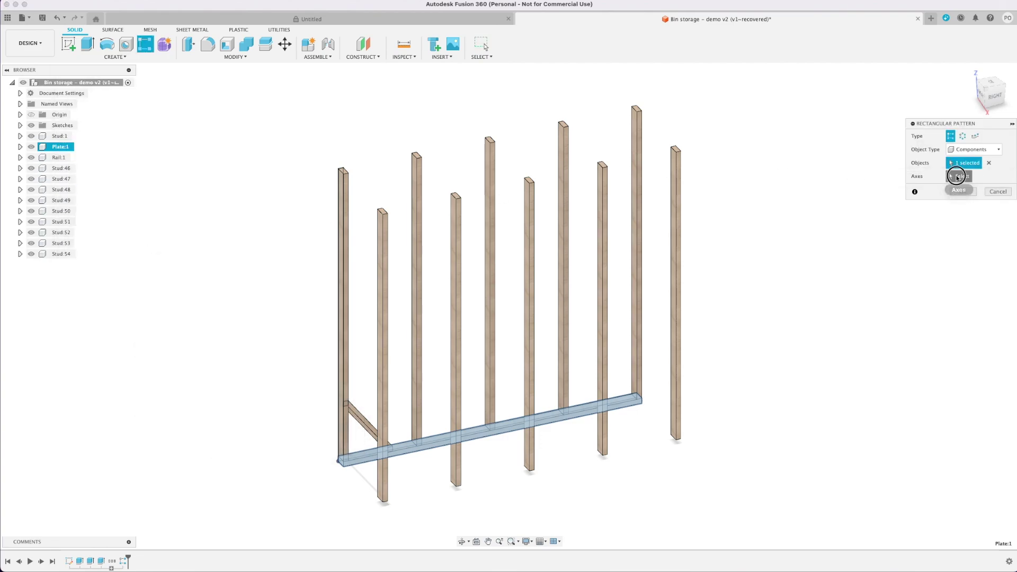
{"action": "left_click", "coordinate": [346, 481]}
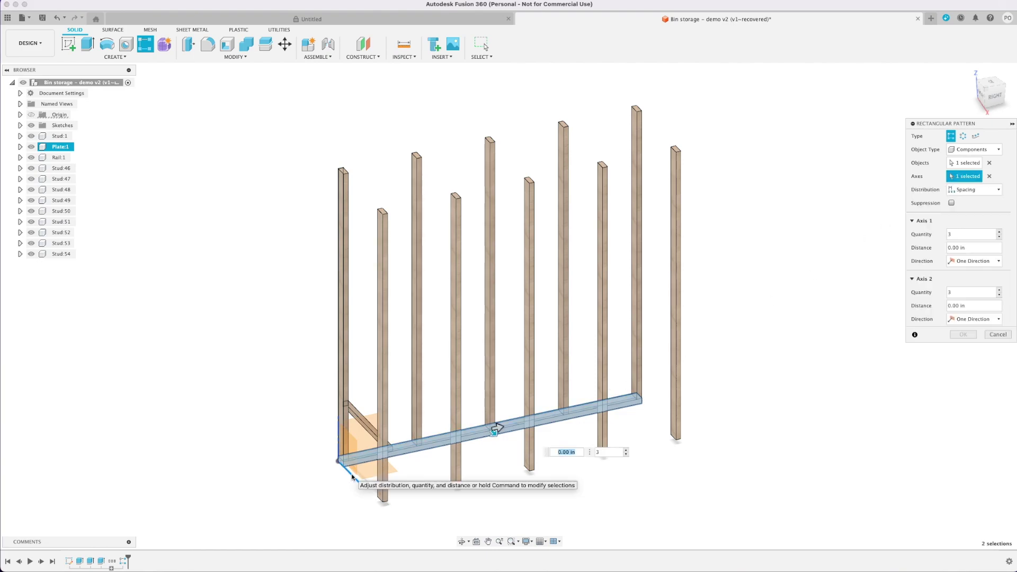
{"action": "left_click", "coordinate": [339, 443]}
Set the plate pattern's first axis to quantity 2 and distance bin_length - width
{"action": "left_click", "coordinate": [937, 233]}
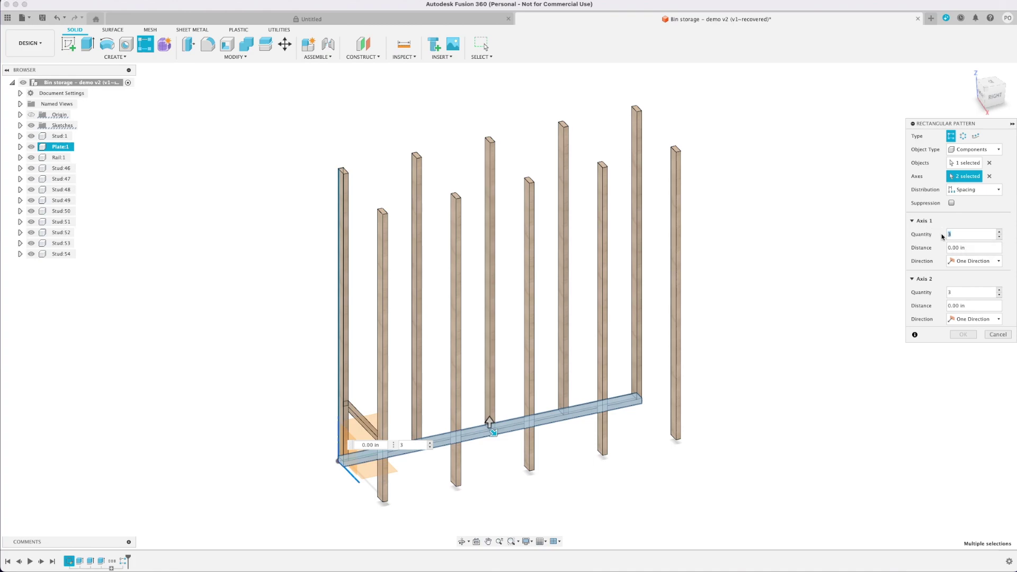
{"action": "type", "text": "2"}
{"action": "key", "text": "Tab"}
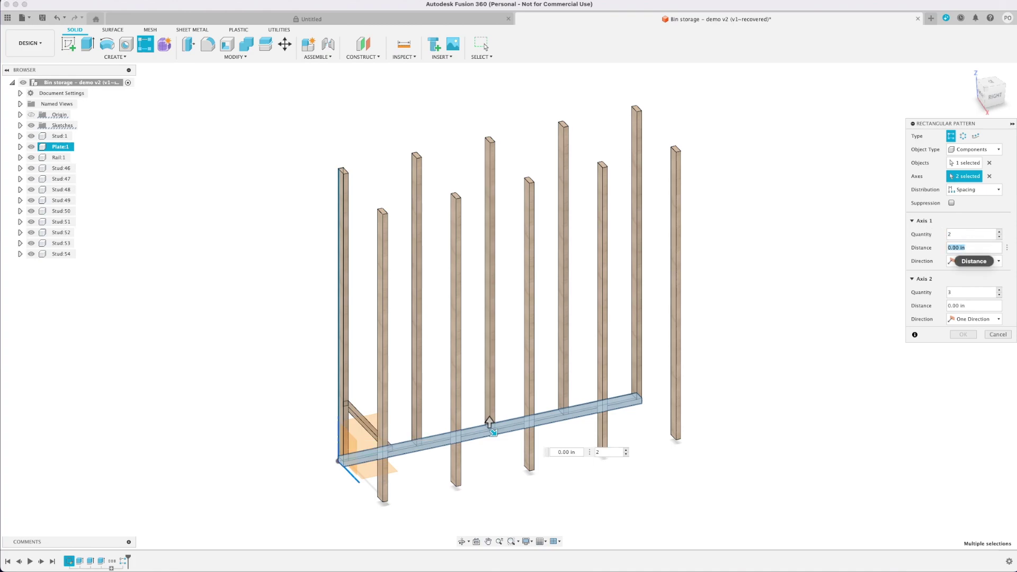
{"action": "type", "text": "bi"}
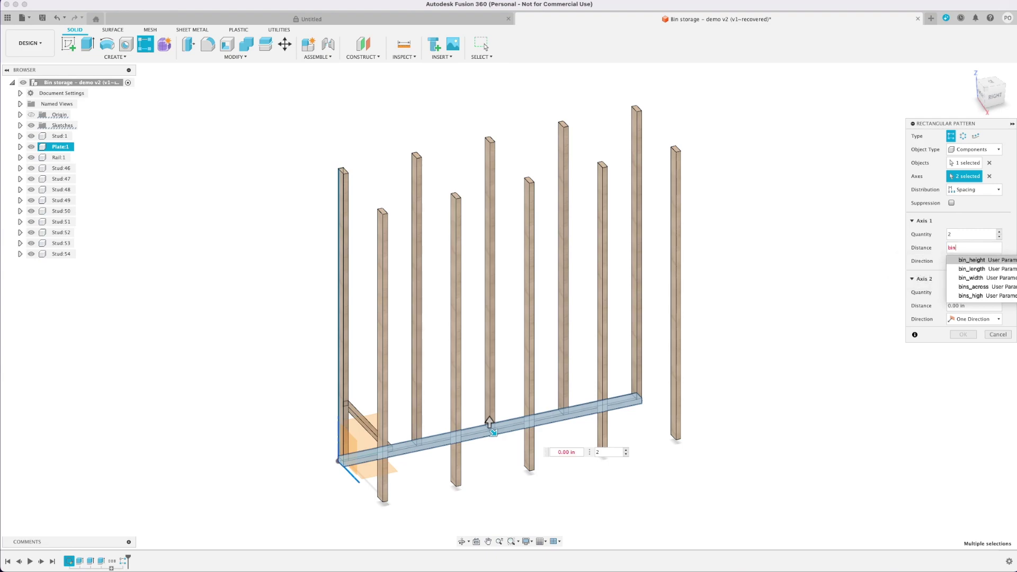
{"action": "type", "text": "n"}
{"action": "key", "text": "Down"}
{"action": "key", "text": "Return"}
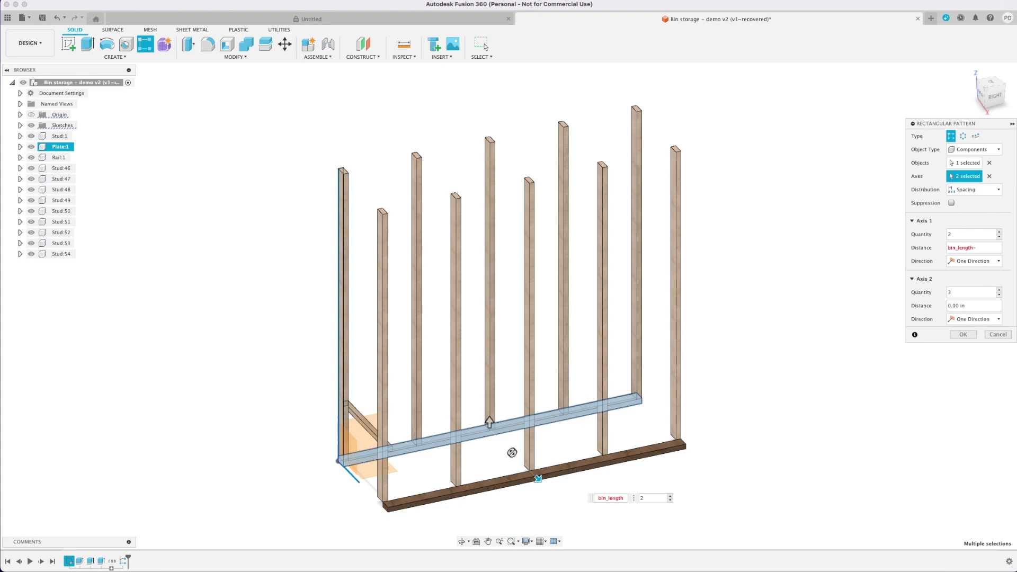
{"action": "type", "text": "-width"}
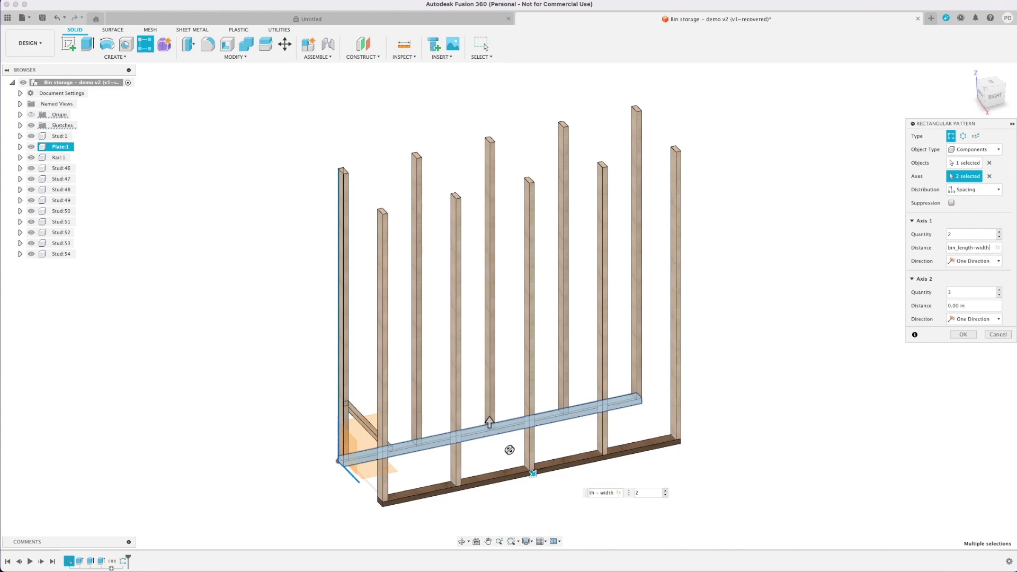
Set the plate pattern's second axis to quantity 2 and distance total_height - thickness, and complete the pattern
{"action": "double_click", "coordinate": [949, 292]}
{"action": "type", "text": "2"}
{"action": "key", "text": "Tab"}
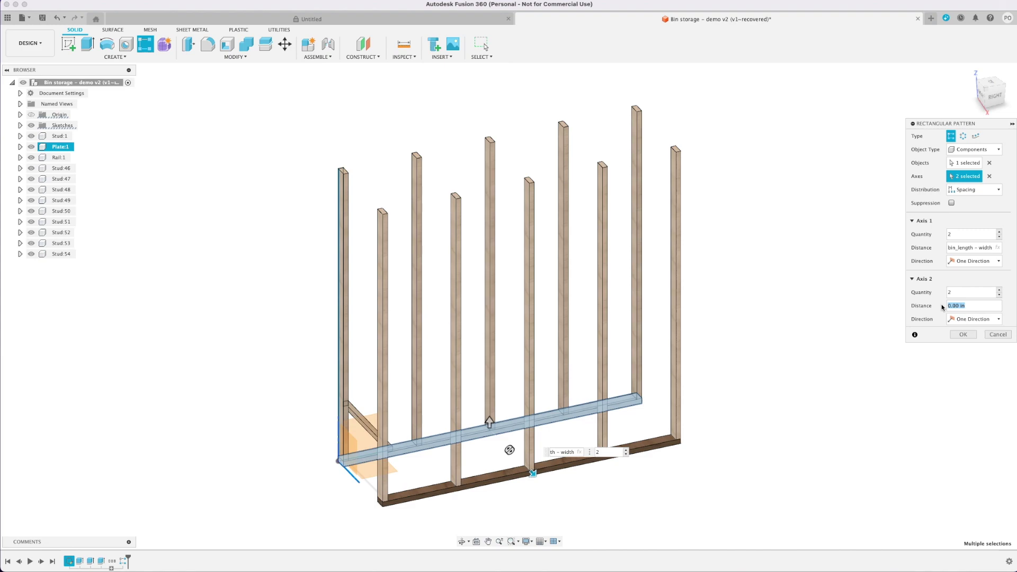
{"action": "type", "text": "total_height"}
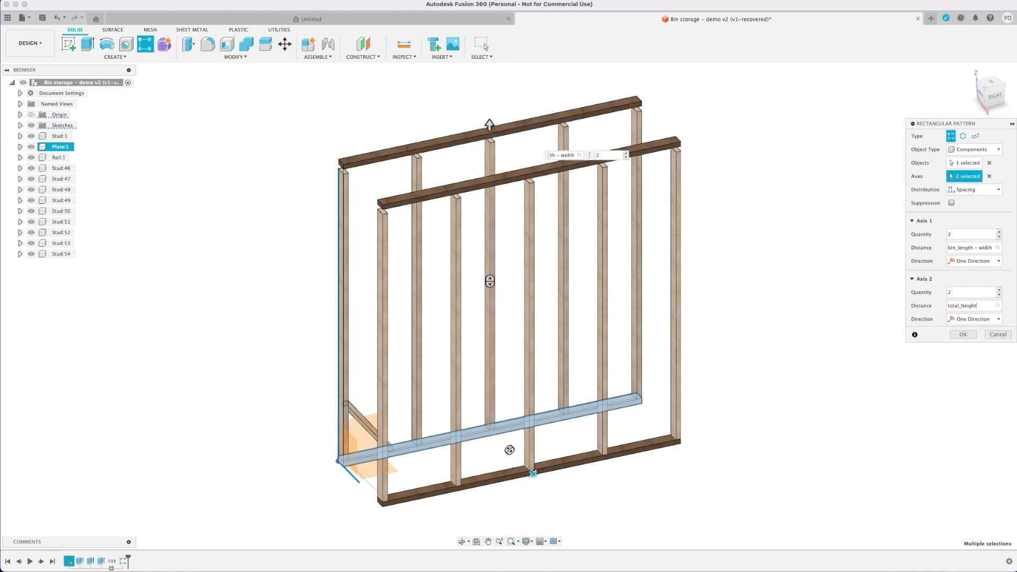
{"action": "type", "text": "-thickness"}
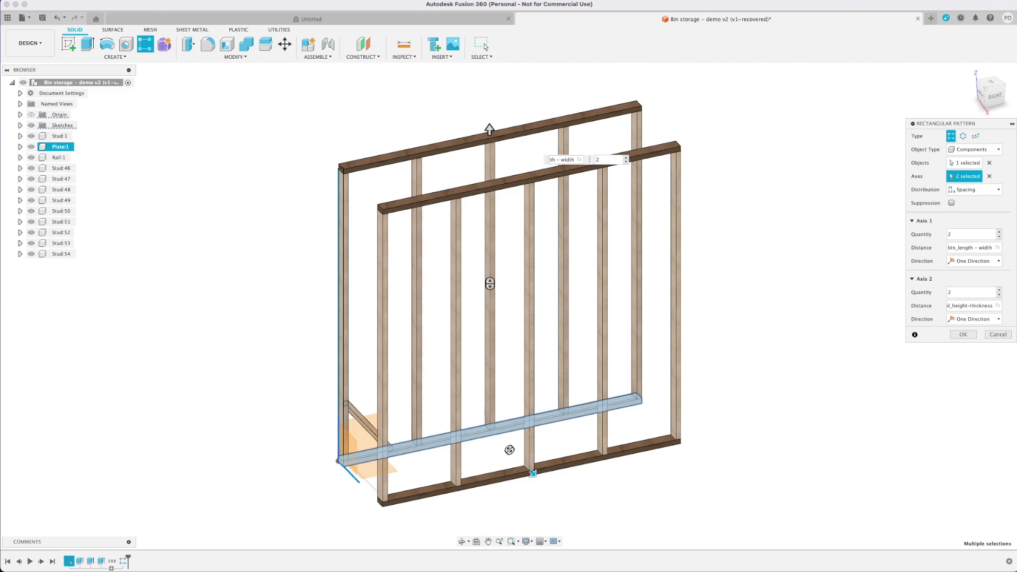
{"action": "left_click", "coordinate": [963, 335]}
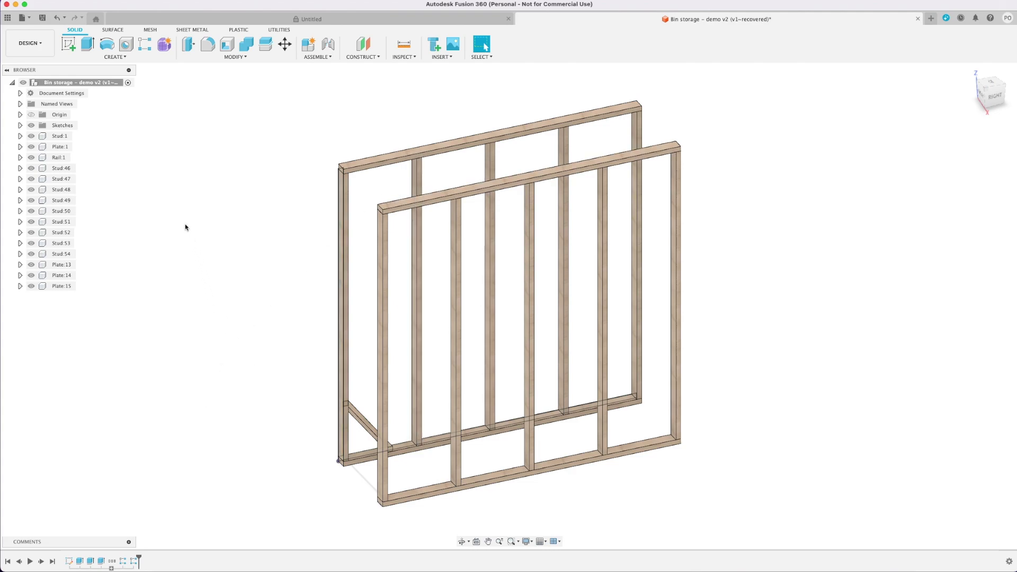
Start a rectangular pattern of the two top plates, using the vertical line along the corner stud as the axis
{"action": "left_click", "coordinate": [72, 275]}
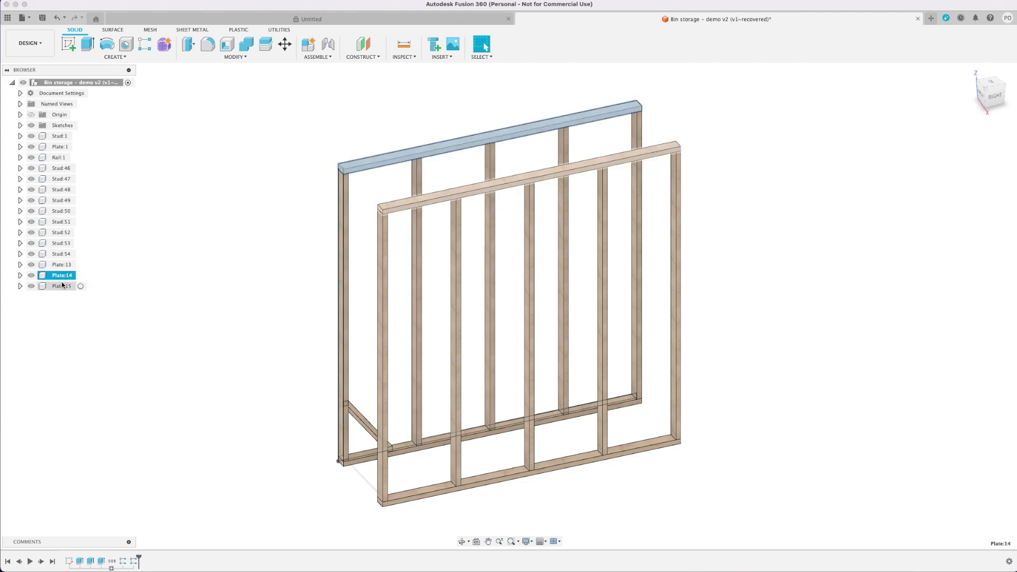
{"action": "left_click", "coordinate": [60, 285], "text": "shift"}
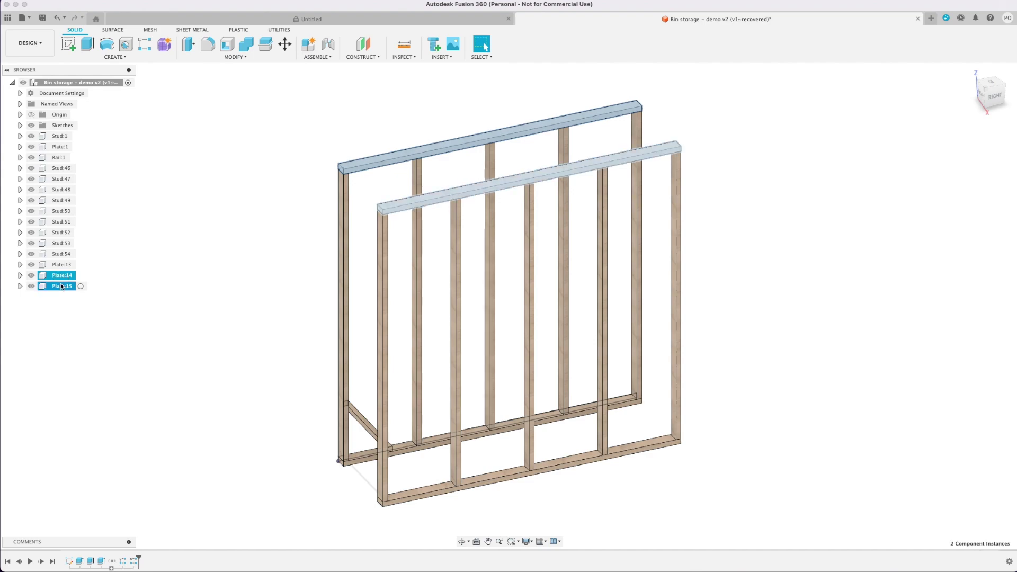
{"action": "left_click", "coordinate": [118, 57]}
{"action": "mouse_move", "coordinate": [99, 247]}
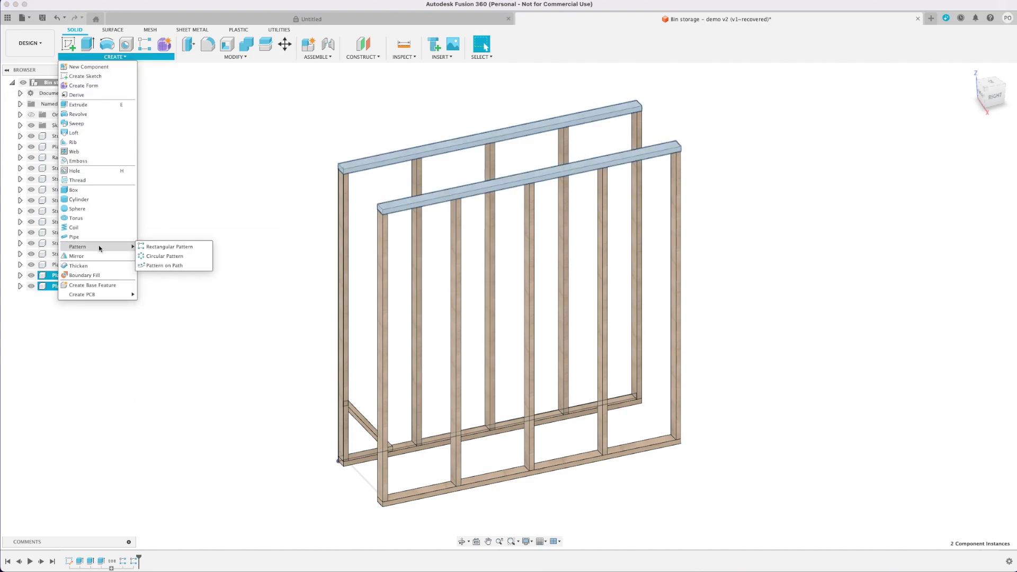
{"action": "left_click", "coordinate": [159, 247]}
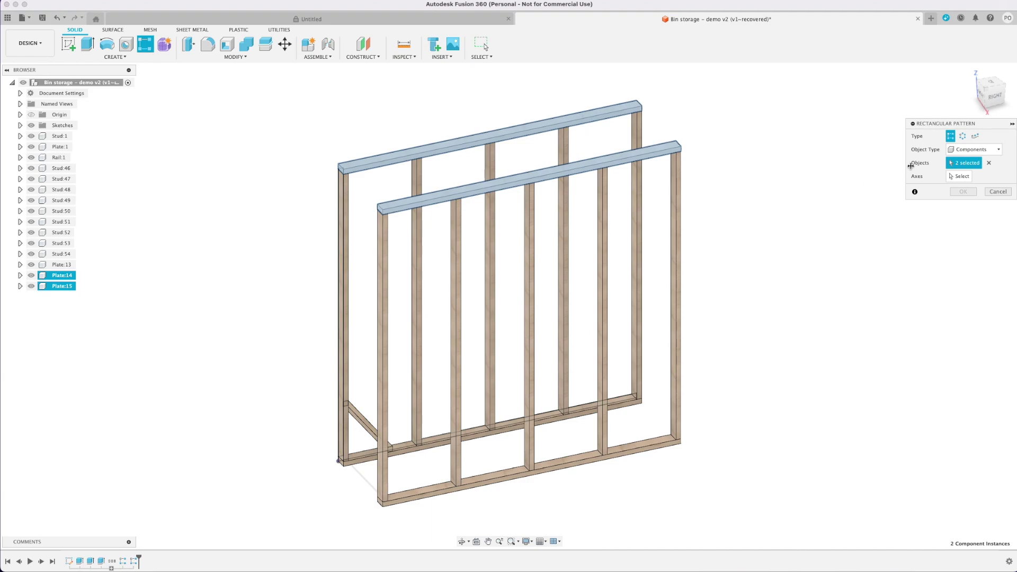
{"action": "left_click", "coordinate": [959, 178]}
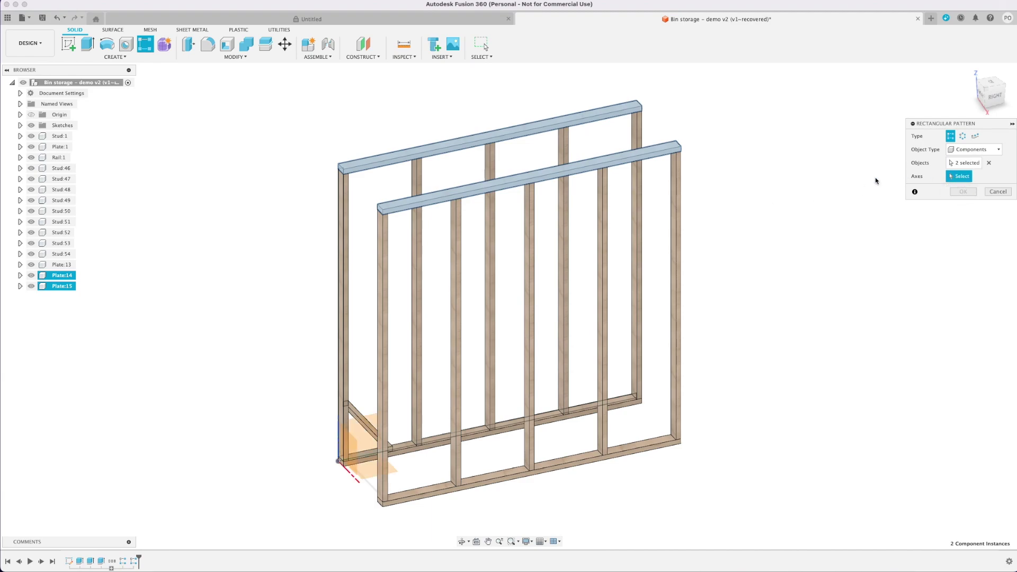
{"action": "left_click", "coordinate": [338, 433]}
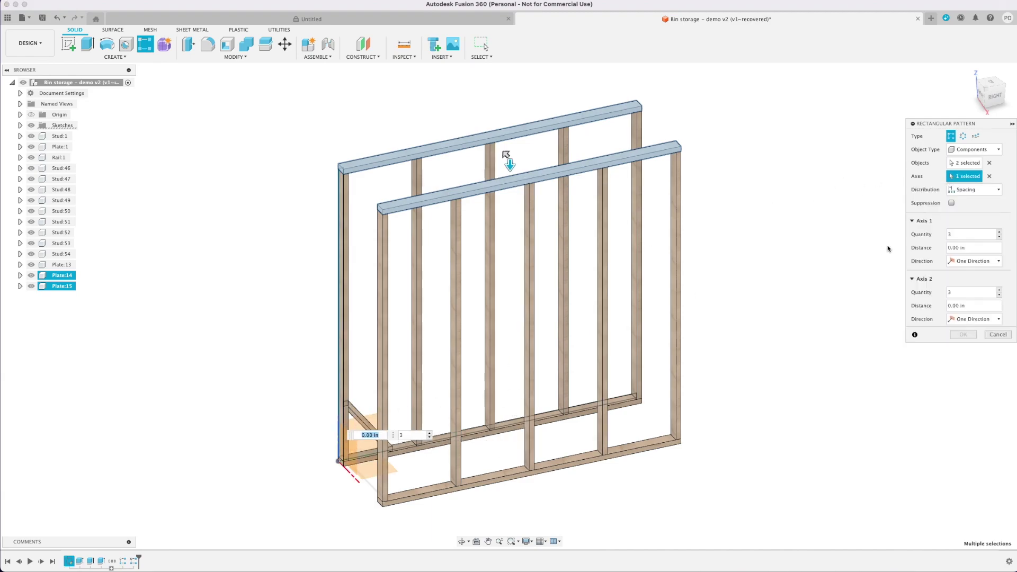
Set the top plate pattern to quantity 2 and distance -thickness, and complete it
{"action": "double_click", "coordinate": [950, 234]}
{"action": "type", "text": "2"}
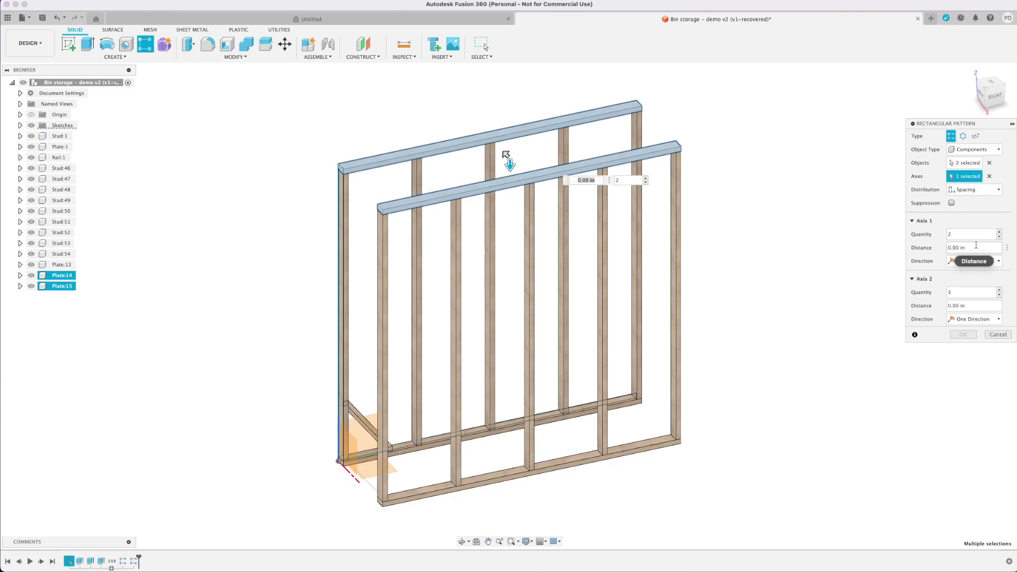
{"action": "left_click_drag", "start_coordinate": [976, 245], "coordinate": [949, 247]}
{"action": "type", "text": "thickness"}
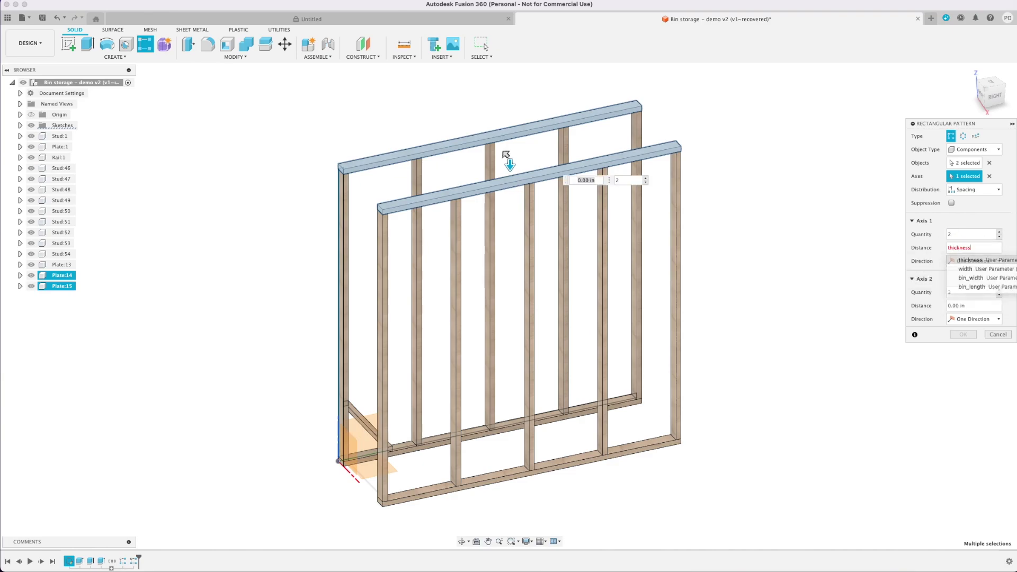
{"action": "key", "text": "Return"}
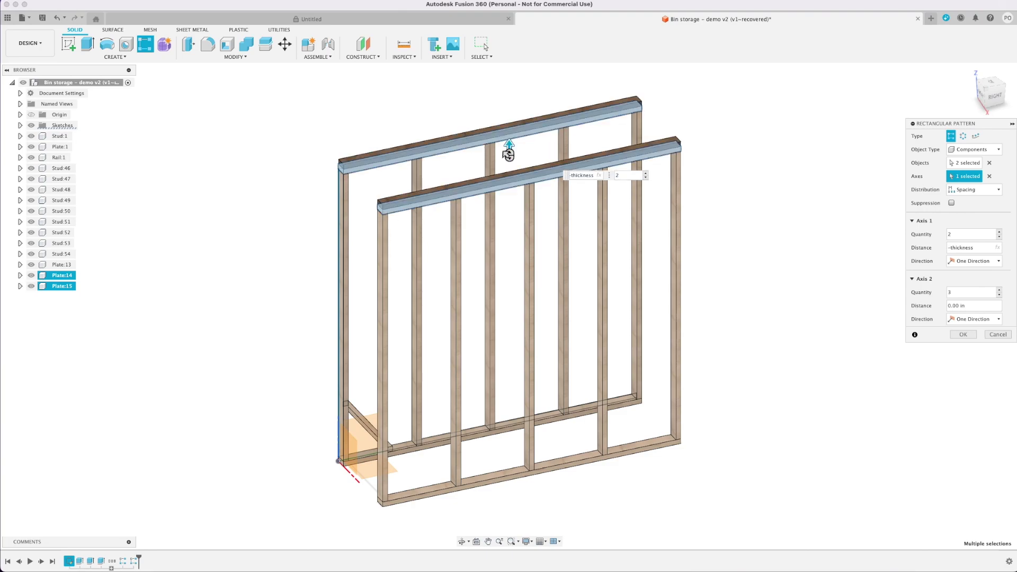
{"action": "left_click", "coordinate": [967, 335]}
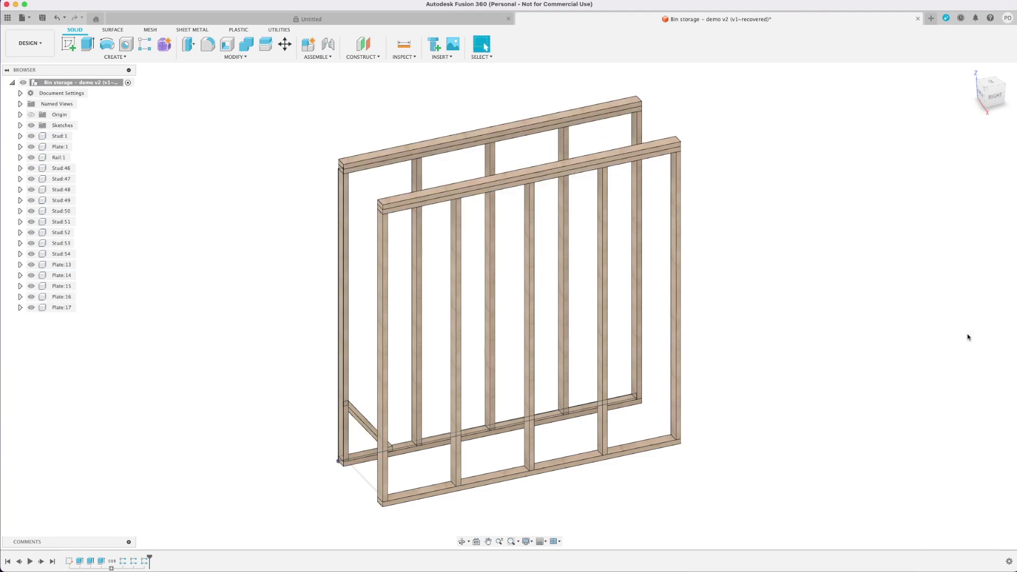
Start a rectangular pattern of the Rail component, using the long sketch line along the bottom back plate as the axis
{"action": "left_click", "coordinate": [996, 102]}
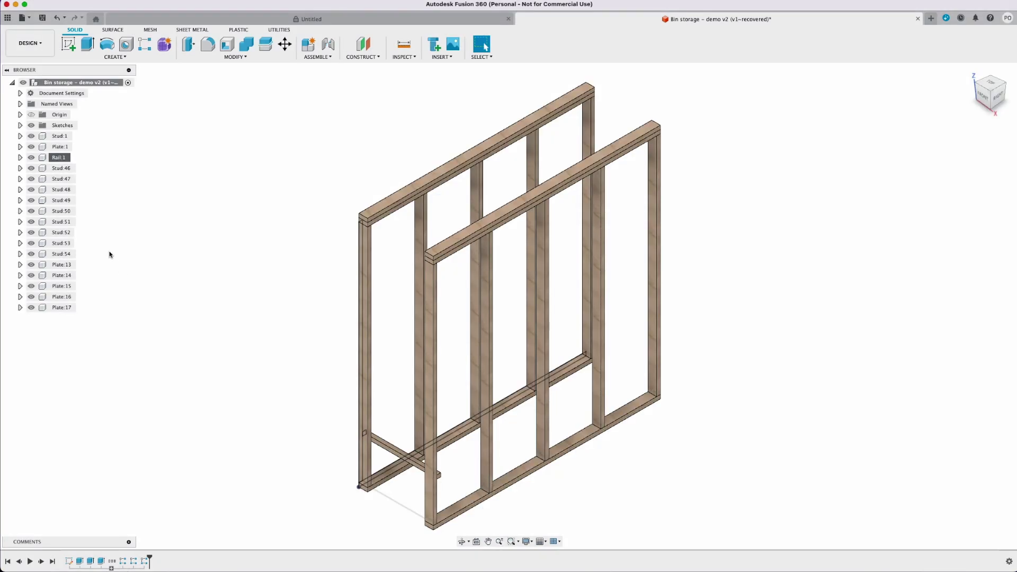
{"action": "left_click", "coordinate": [59, 157]}
{"action": "right_click", "coordinate": [59, 159]}
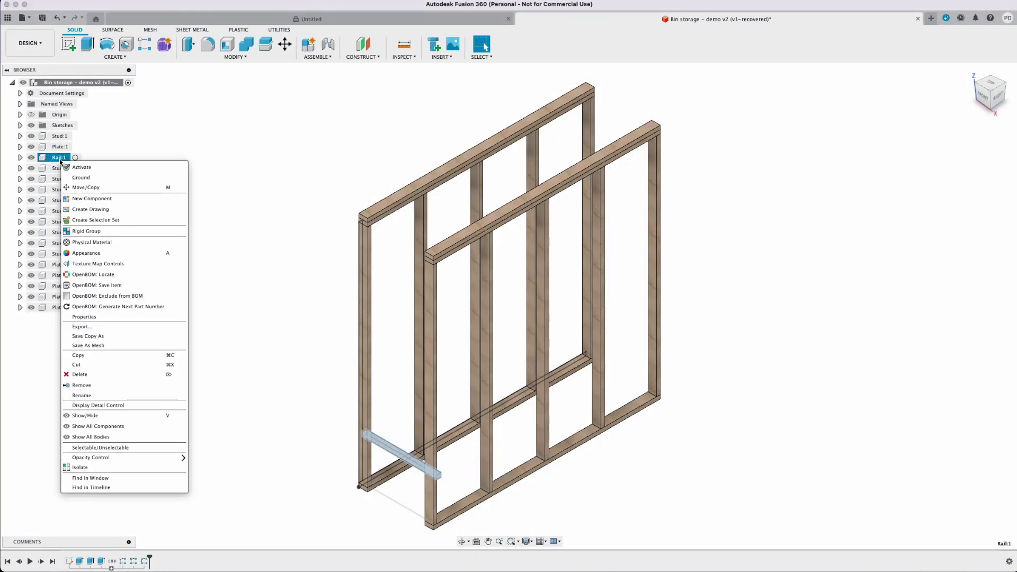
{"action": "key", "text": "Escape"}
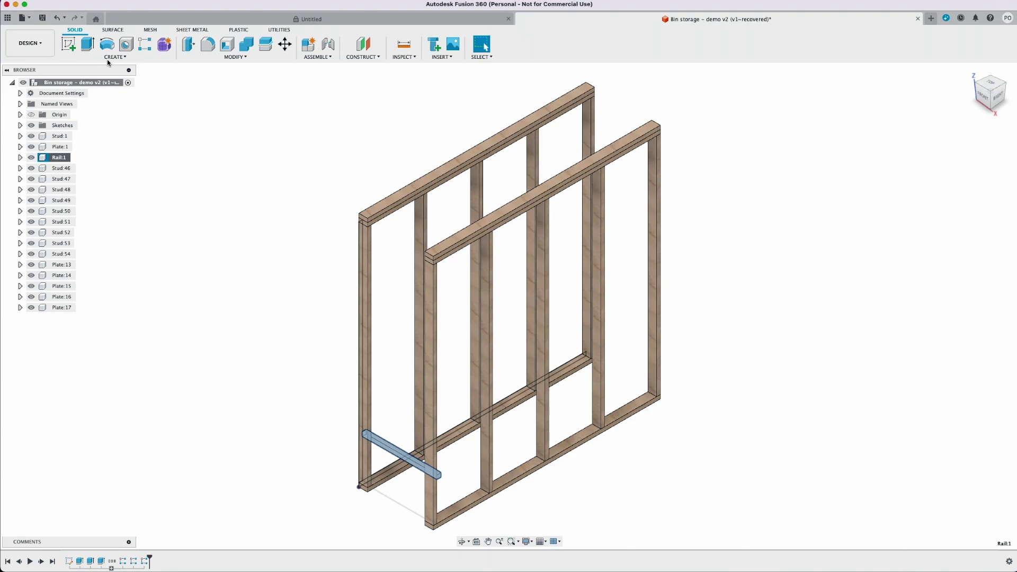
{"action": "left_click", "coordinate": [109, 57]}
{"action": "mouse_move", "coordinate": [108, 249]}
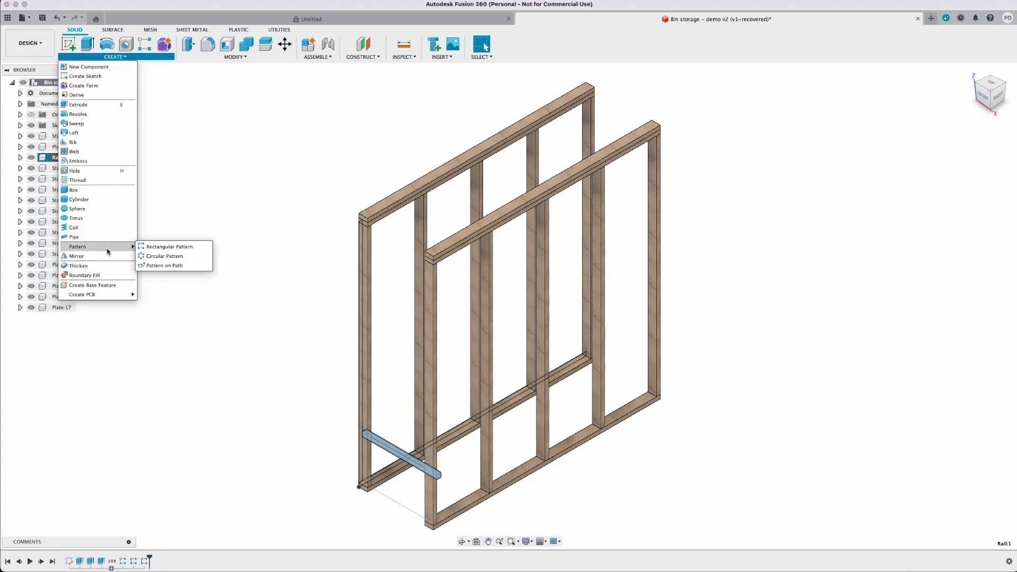
{"action": "left_click", "coordinate": [156, 248]}
{"action": "left_click", "coordinate": [957, 177]}
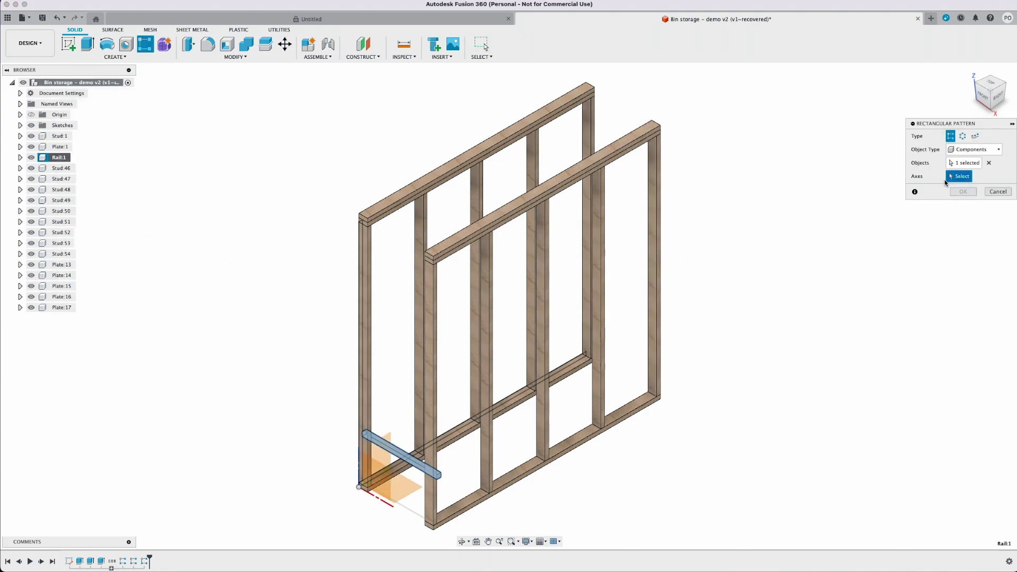
{"action": "left_click", "coordinate": [384, 473]}
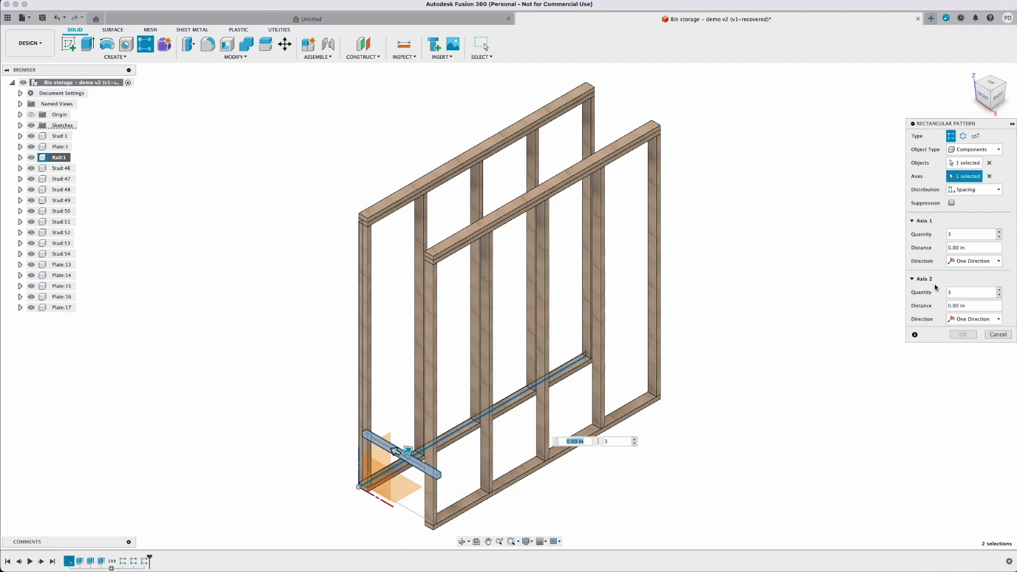
Set the rail pattern to quantity 2 and distance bin_width-thickness, and complete it
{"action": "left_click", "coordinate": [959, 234]}
{"action": "type", "text": "2"}
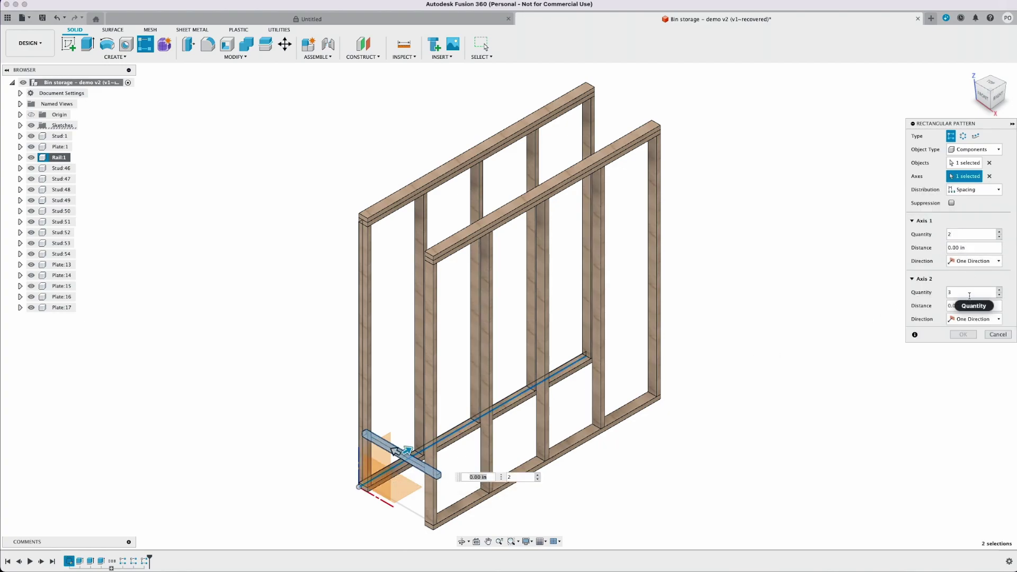
{"action": "key", "text": "Tab"}
{"action": "type", "text": "bin_width"}
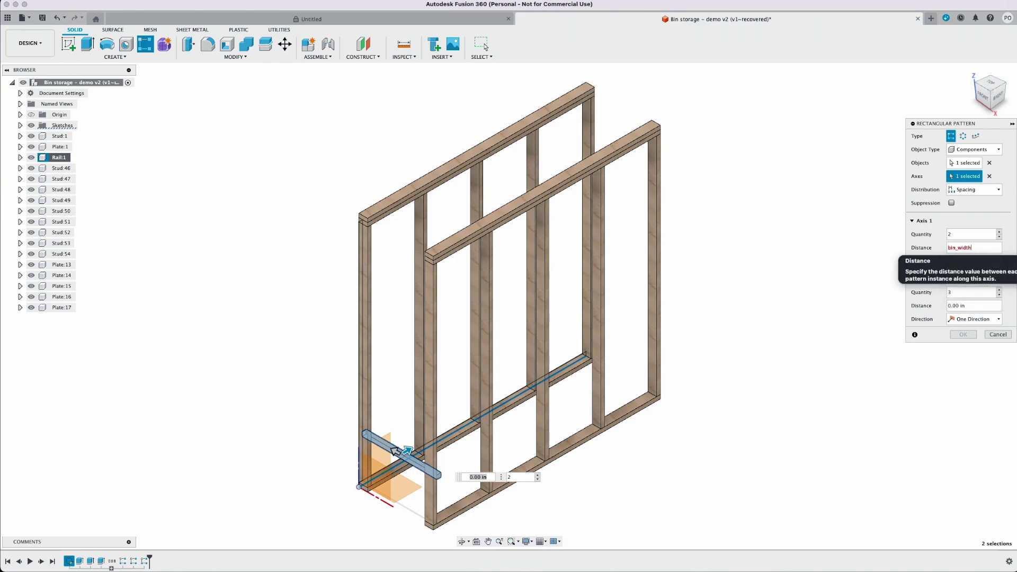
{"action": "key", "text": "Return"}
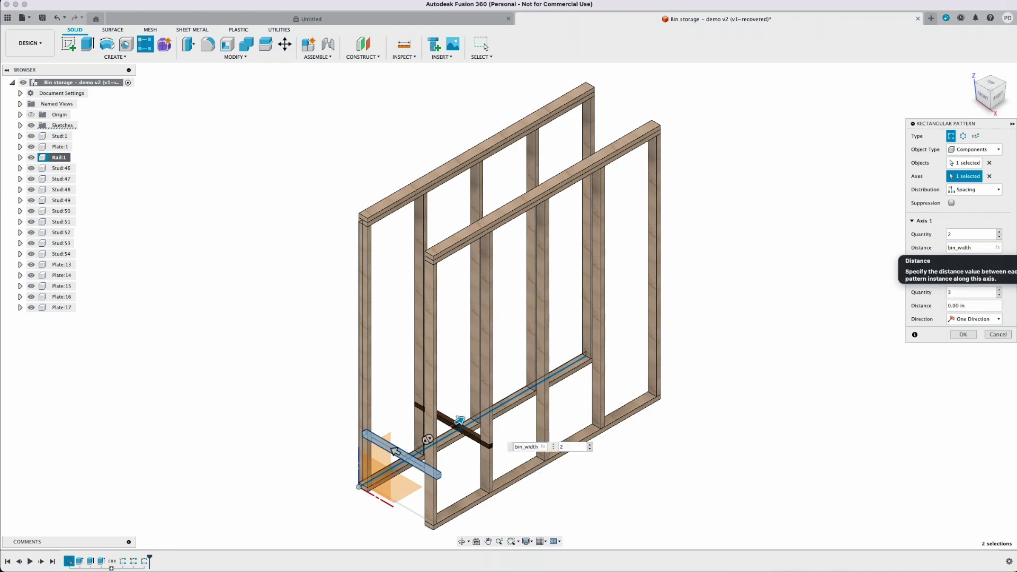
{"action": "type", "text": "-thickness"}
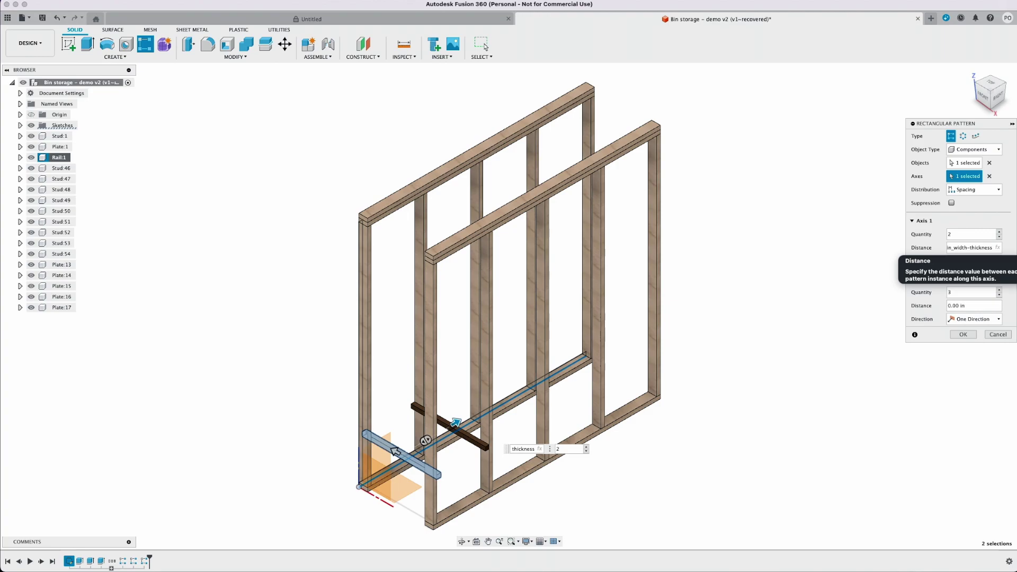
{"action": "key", "text": "Return"}
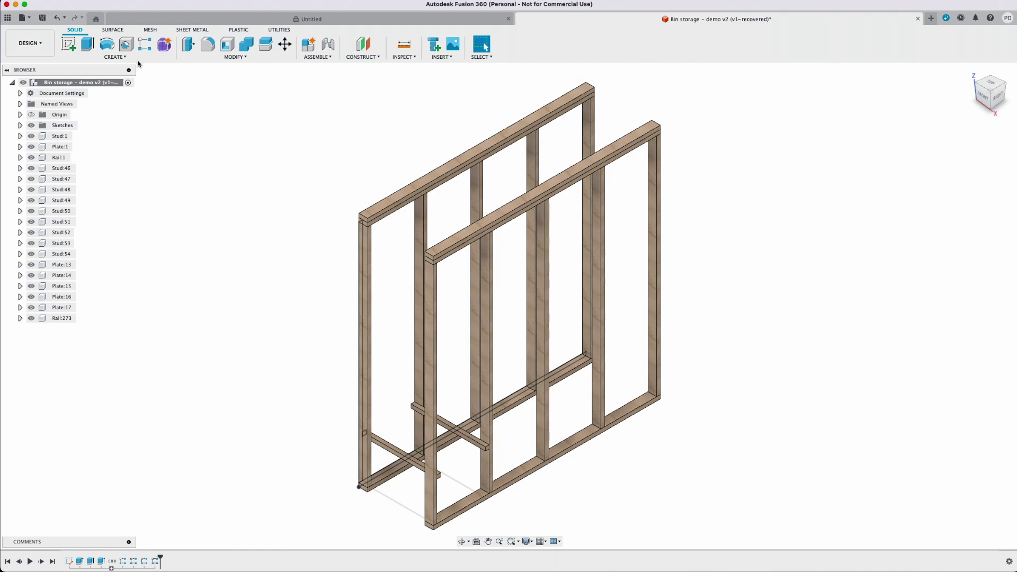
Start a rectangular pattern of both rails, with the long bottom line as first axis and the vertical stud line as second
{"action": "left_click", "coordinate": [114, 56]}
{"action": "mouse_move", "coordinate": [96, 248]}
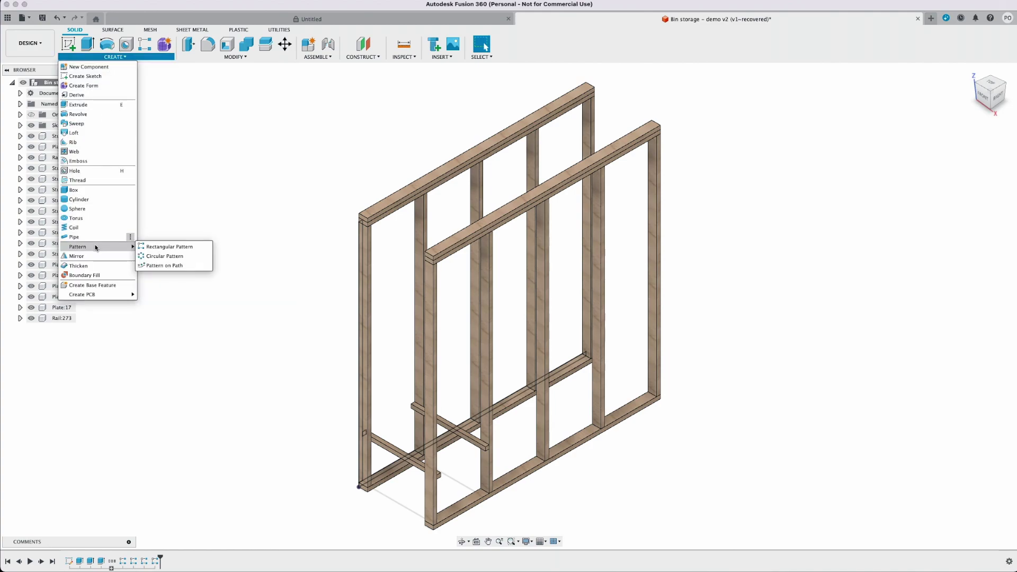
{"action": "left_click", "coordinate": [153, 247]}
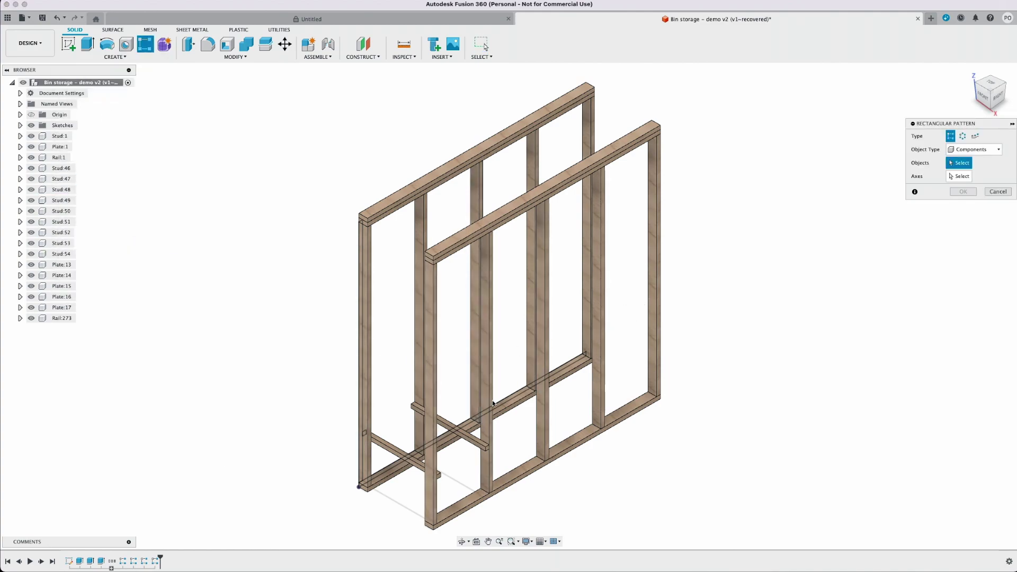
{"action": "left_click", "coordinate": [404, 454]}
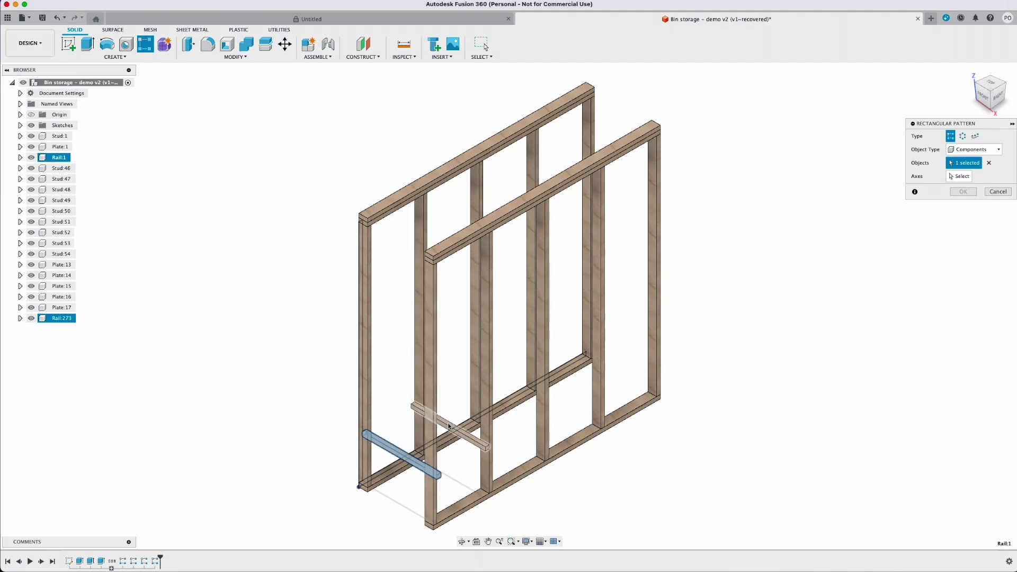
{"action": "left_click", "coordinate": [448, 426]}
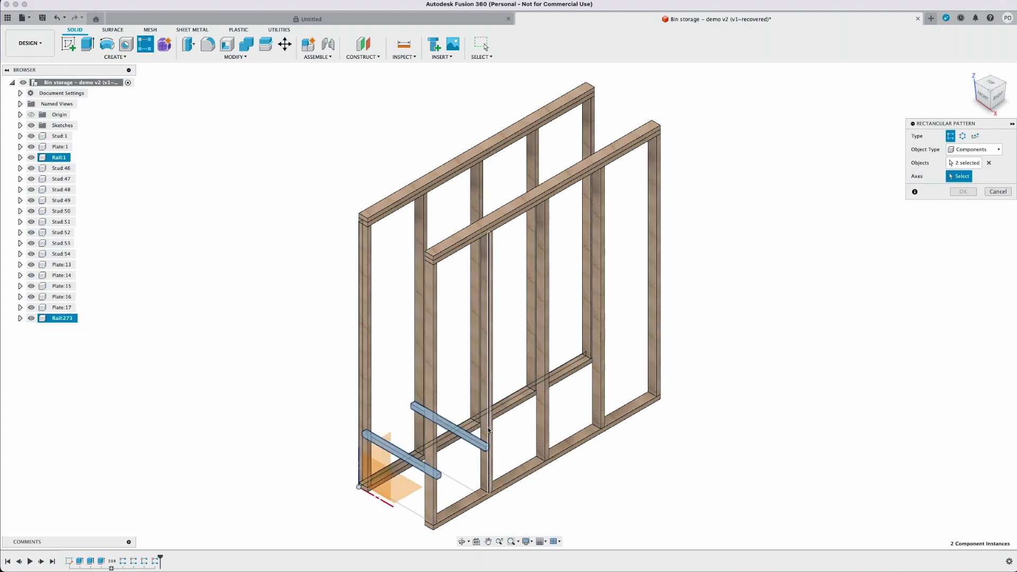
{"action": "left_click", "coordinate": [384, 472]}
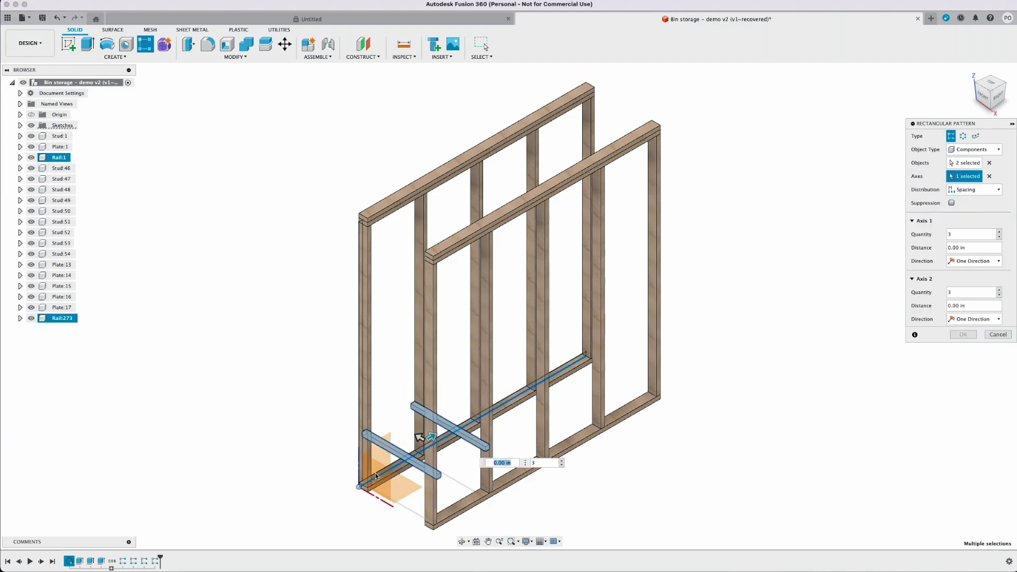
{"action": "left_click", "coordinate": [360, 469]}
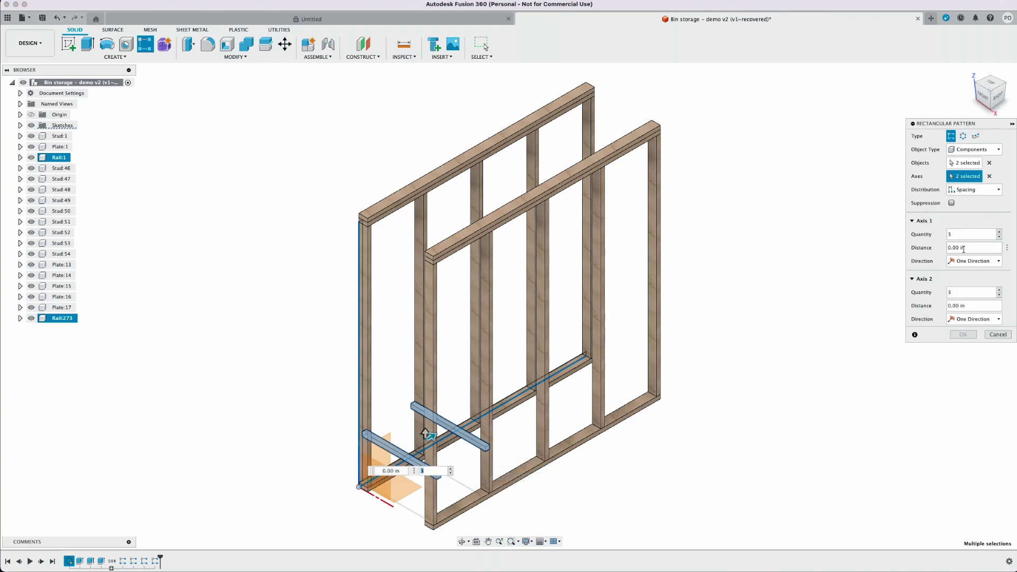
Set the two-rail pattern's first axis to quantity bins_across and distance bin_width+thickness
{"action": "type", "text": "bins"}
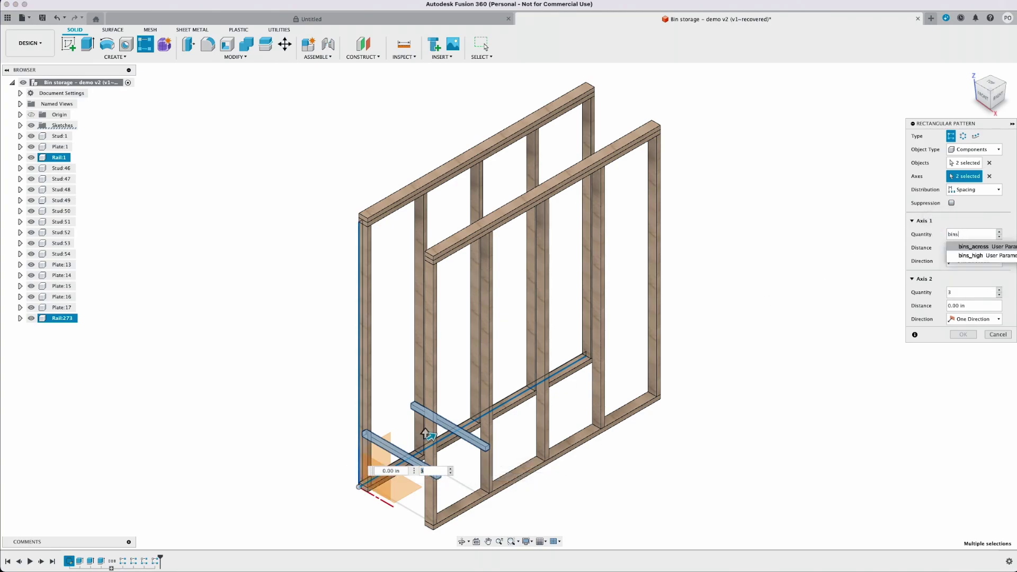
{"action": "key", "text": "Return"}
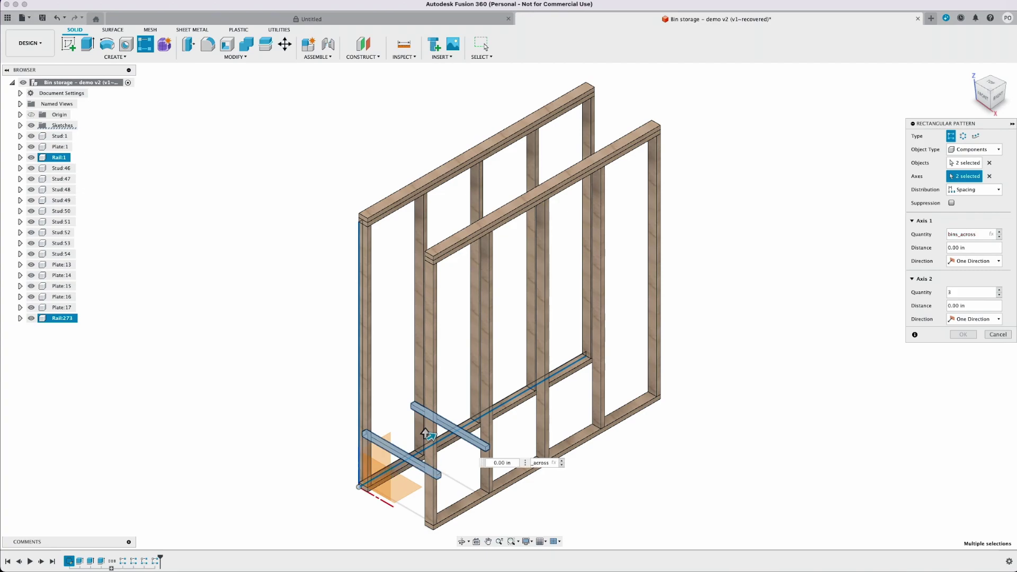
{"action": "key", "text": "Tab"}
{"action": "type", "text": "b"}
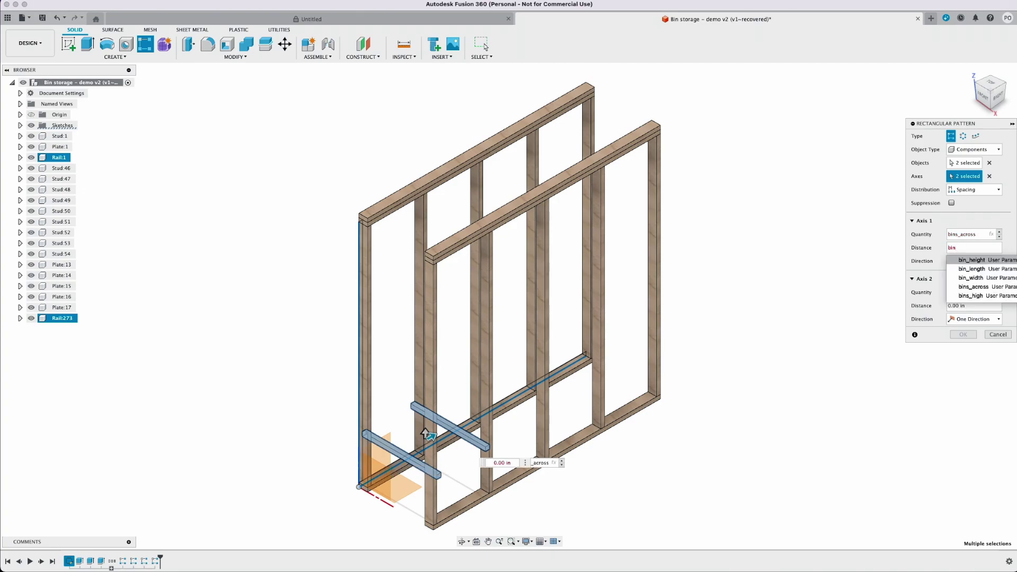
{"action": "type", "text": "in"}
{"action": "key", "text": "Down"}
{"action": "key", "text": "Down"}
{"action": "key", "text": "Return"}
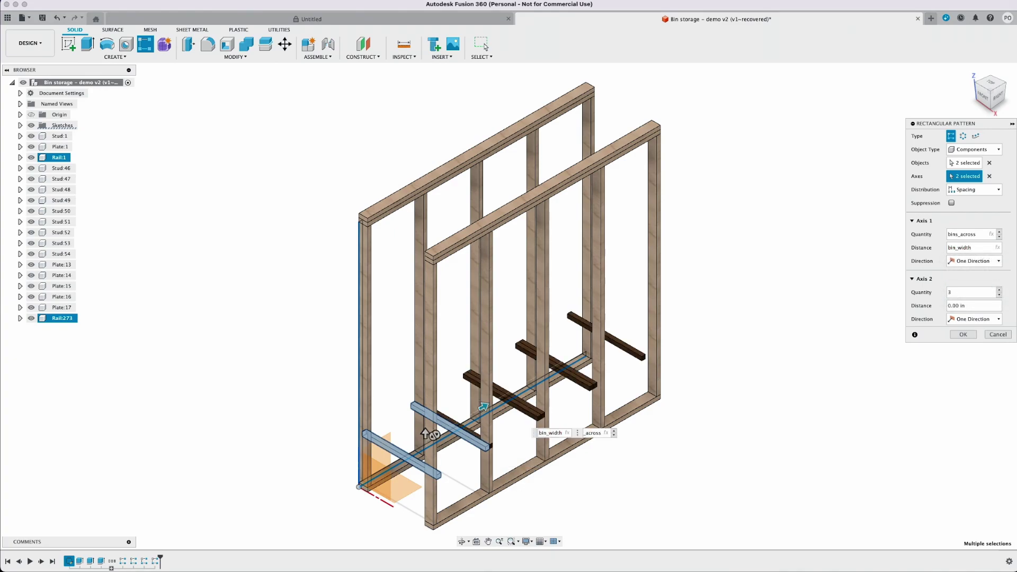
{"action": "type", "text": "+thickness"}
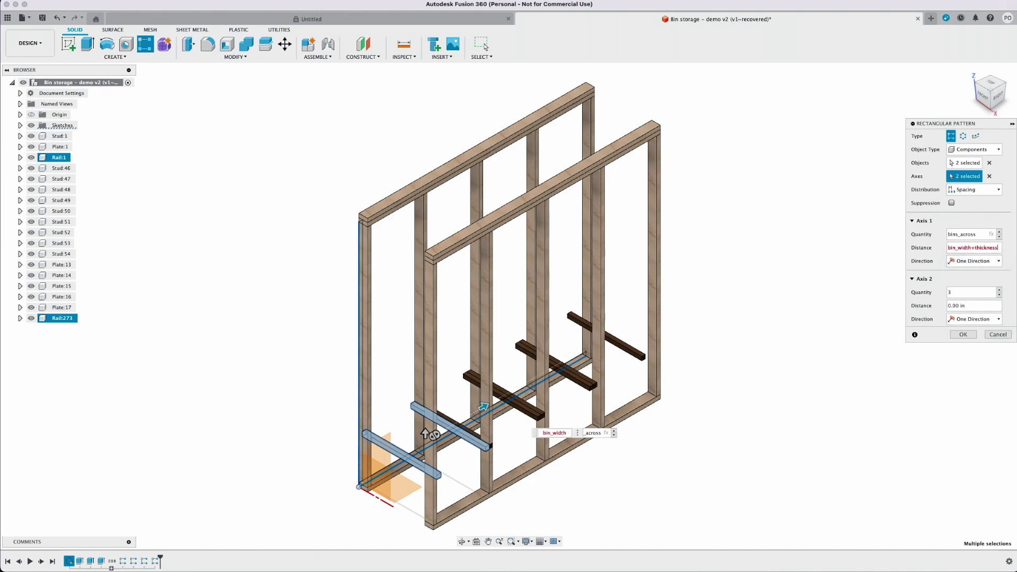
{"action": "key", "text": "Return"}
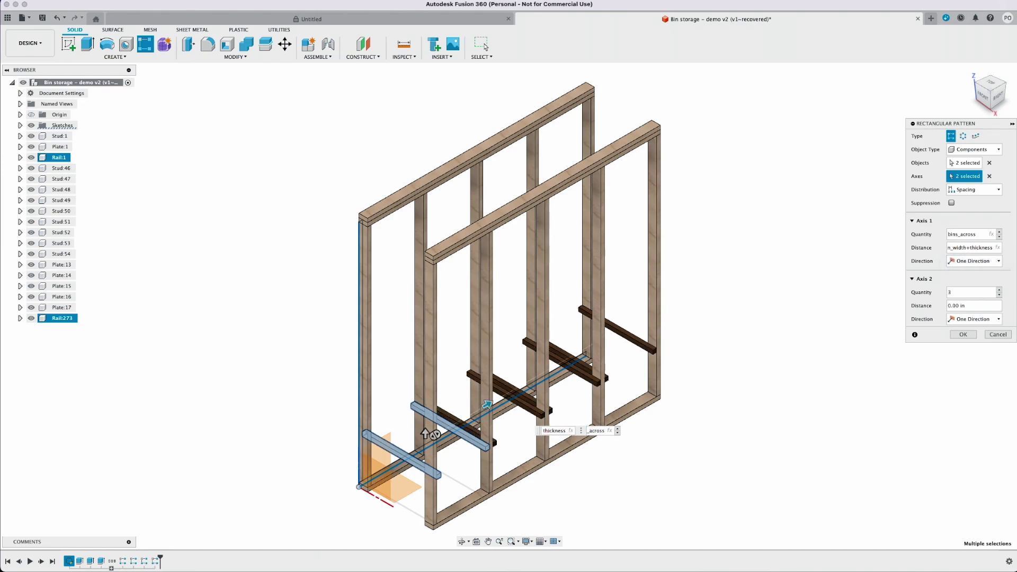
Set the rail pattern's second axis to quantity bins_high and distance bin_height, and complete the pattern
{"action": "left_click", "coordinate": [956, 292]}
{"action": "type", "text": "bins_h"}
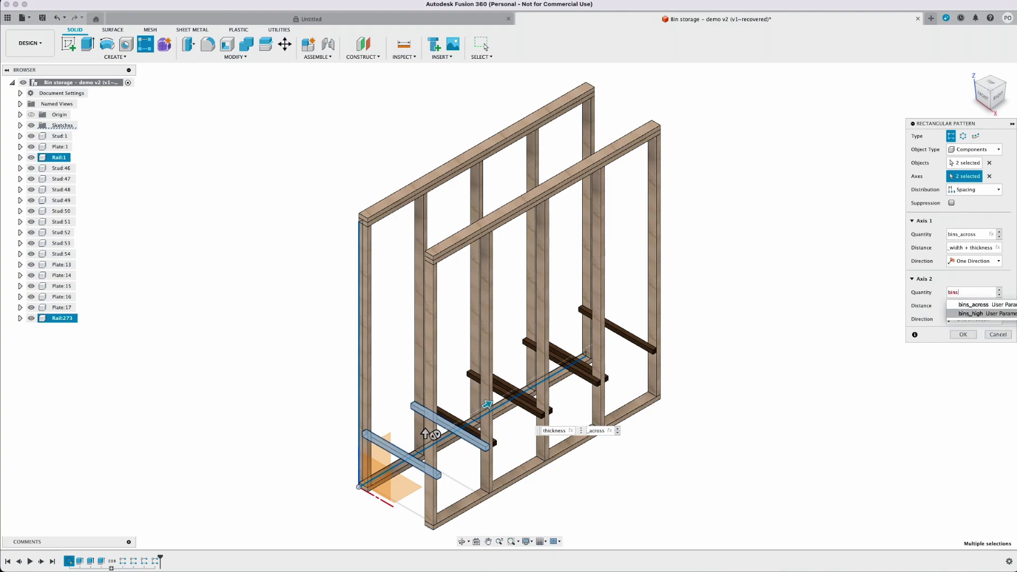
{"action": "key", "text": "Tab"}
{"action": "type", "text": "bin"}
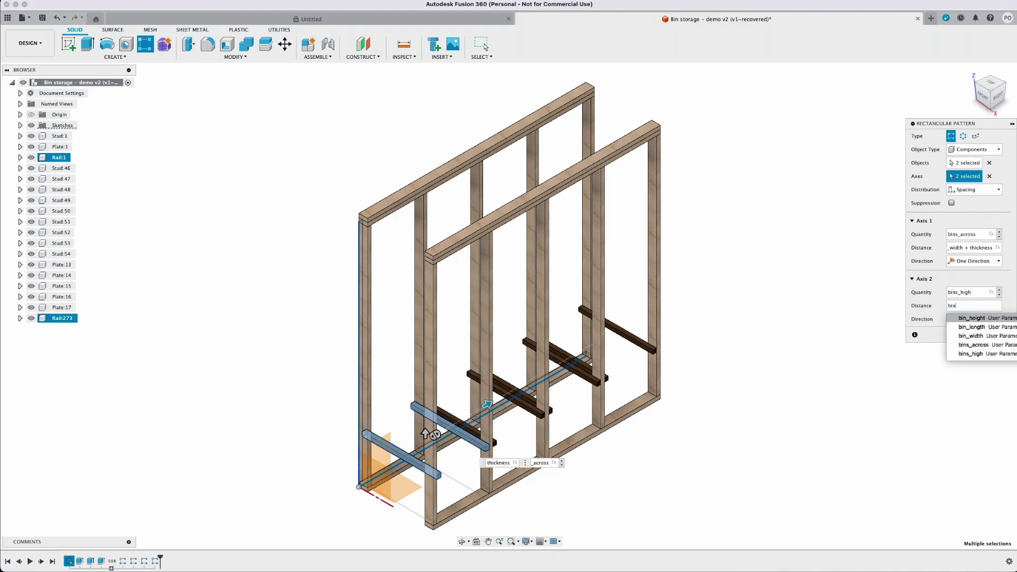
{"action": "type", "text": "_h"}
{"action": "key", "text": "Return"}
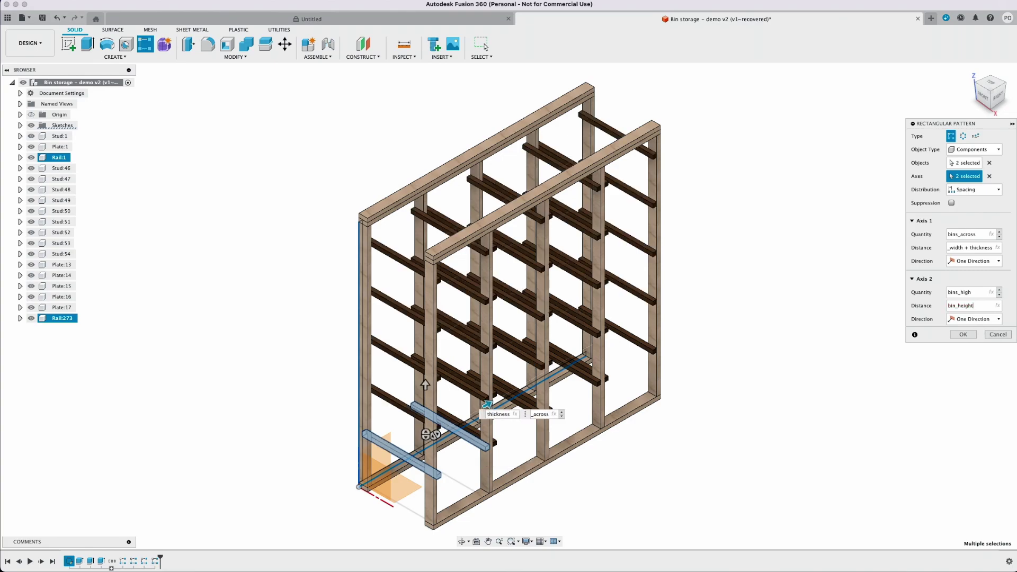
{"action": "left_click", "coordinate": [999, 97]}
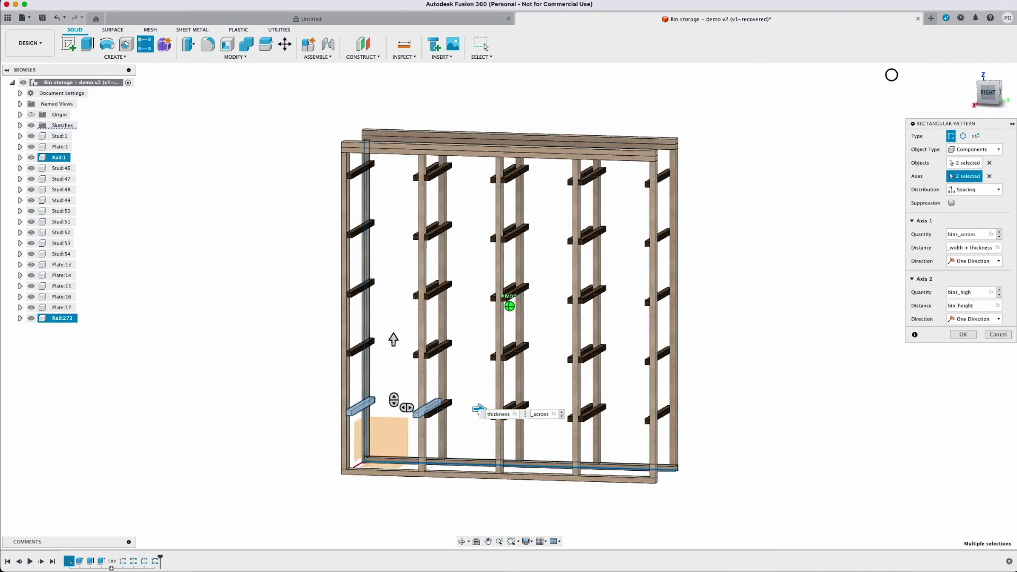
{"action": "left_click", "coordinate": [962, 336]}
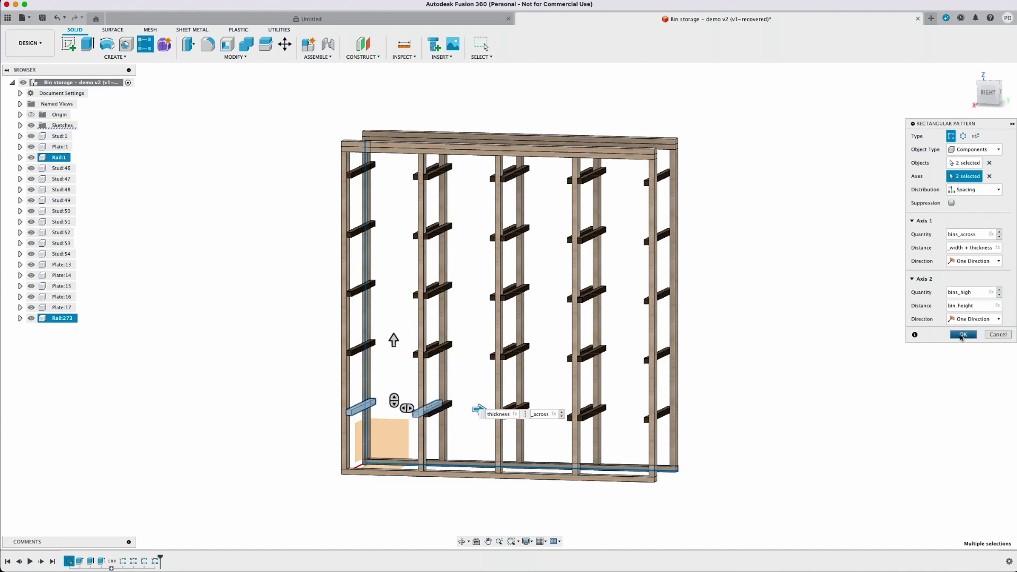
{"action": "left_click", "coordinate": [963, 335]}
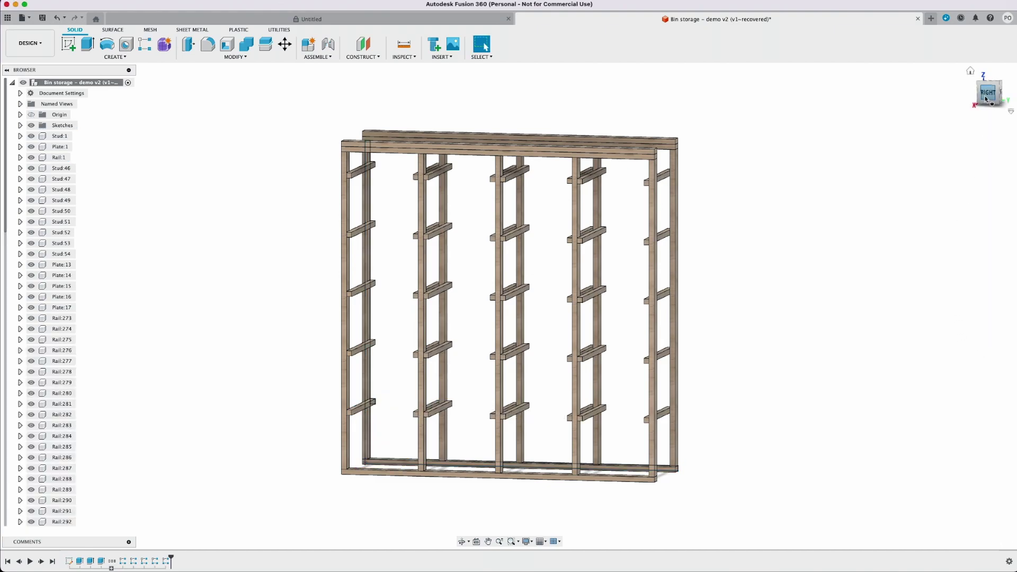
Test the model's user parameters by setting bins_across to 5 and bins_high to 6
{"action": "mouse_move", "coordinate": [987, 99]}
{"action": "left_mouse_down"}
{"action": "mouse_move", "coordinate": [1002, 103]}
{"action": "mouse_move", "coordinate": [989, 101]}
{"action": "left_mouse_up"}
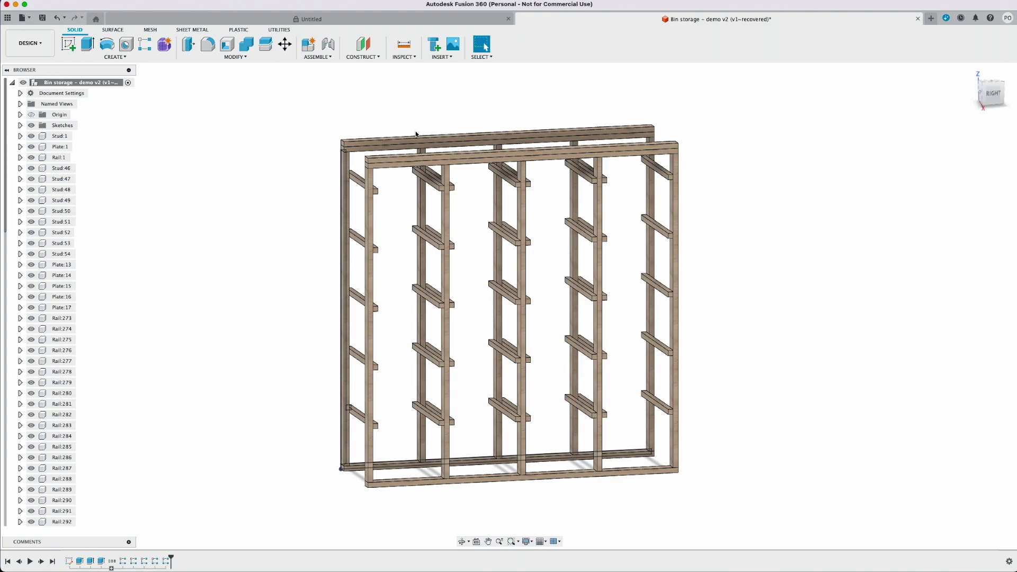
{"action": "left_click", "coordinate": [235, 56]}
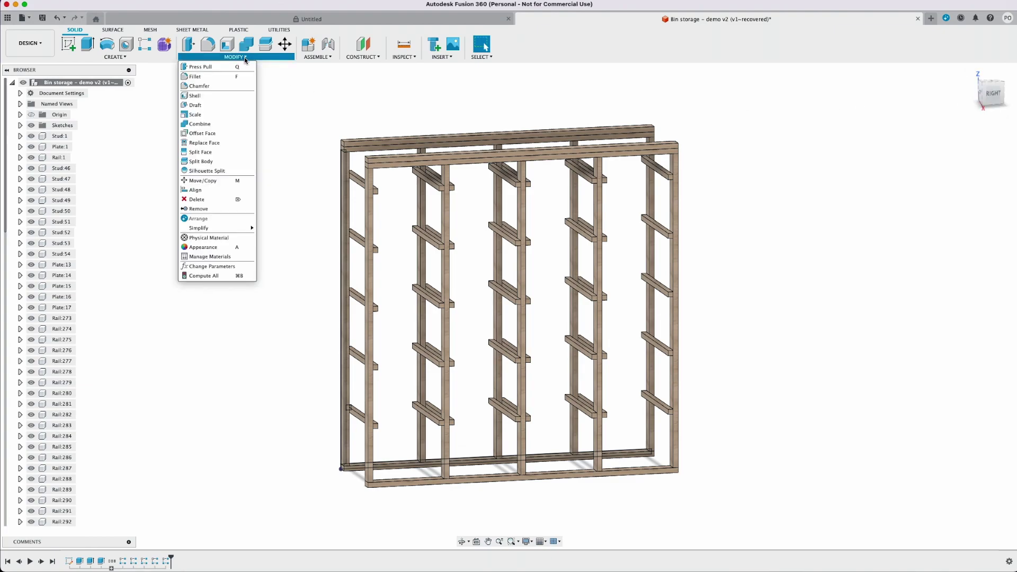
{"action": "left_click", "coordinate": [209, 265]}
{"action": "double_click", "coordinate": [882, 216]}
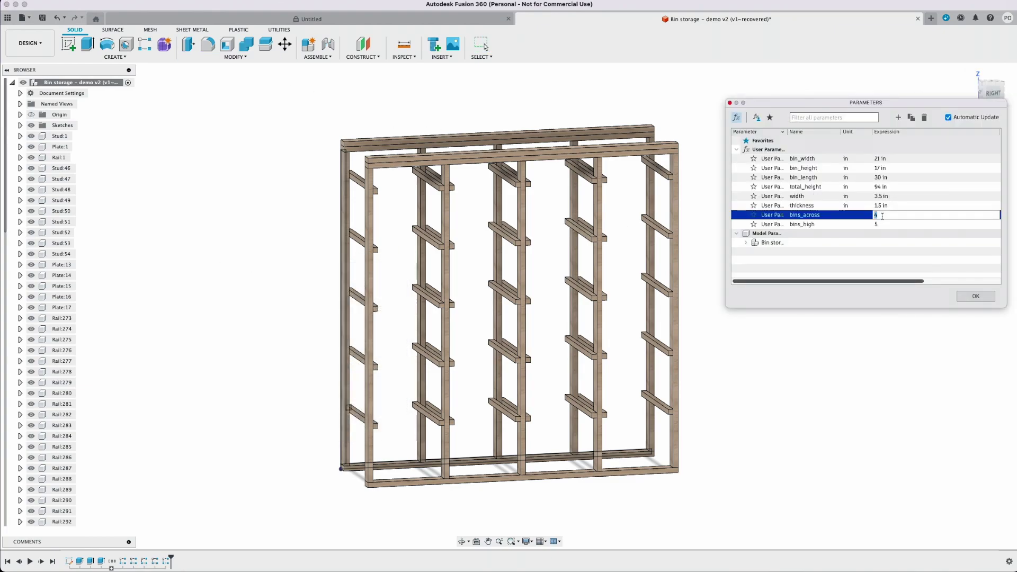
{"action": "type", "text": "5"}
{"action": "key", "text": "Return"}
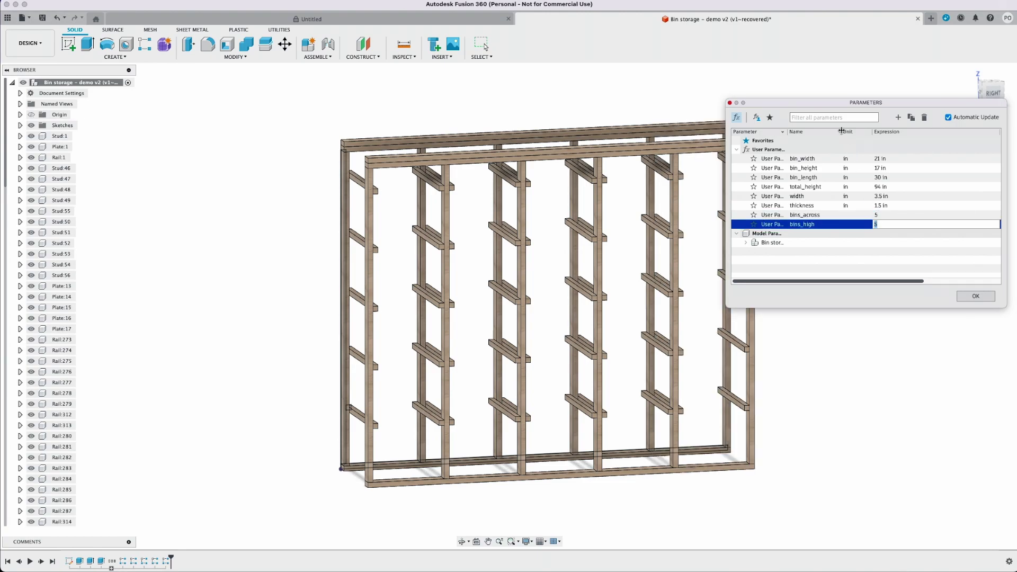
{"action": "left_click_drag", "start_coordinate": [819, 103], "coordinate": [892, 126]}
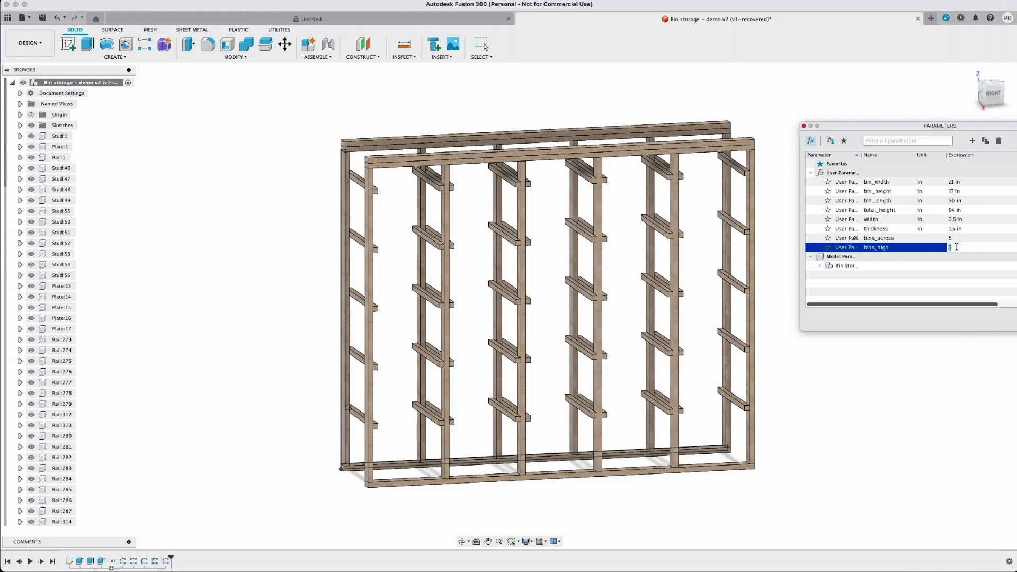
{"action": "key", "text": "Return"}
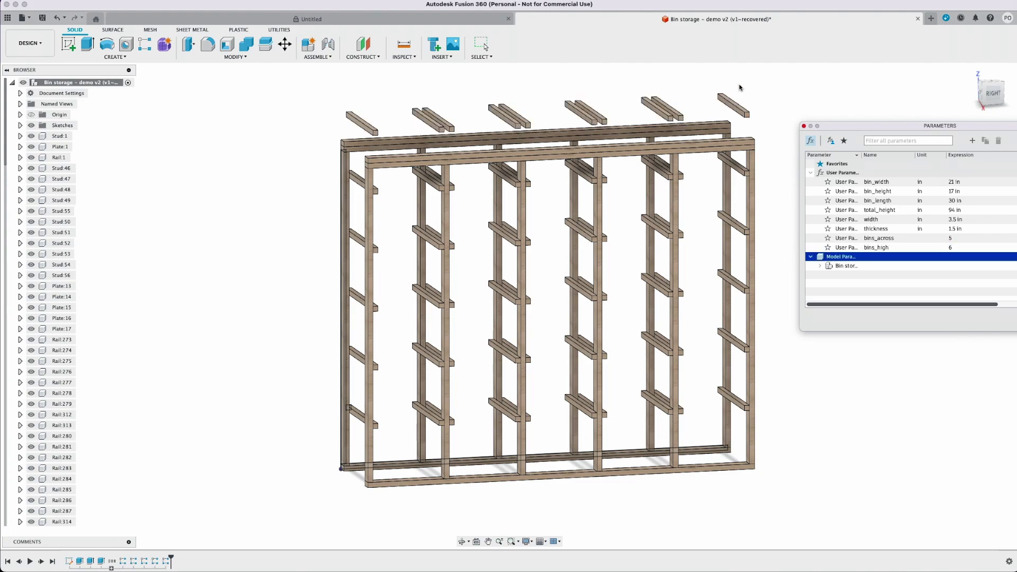
Set the total_height parameter to 120 in and bring the whole rack into view
{"action": "double_click", "coordinate": [951, 211]}
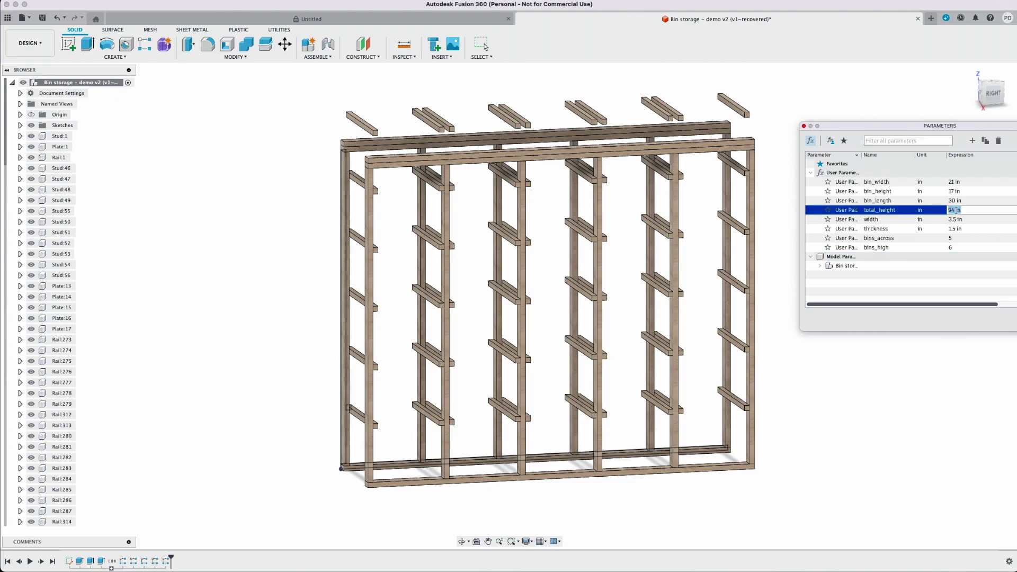
{"action": "type", "text": "120"}
{"action": "key", "text": "Tab"}
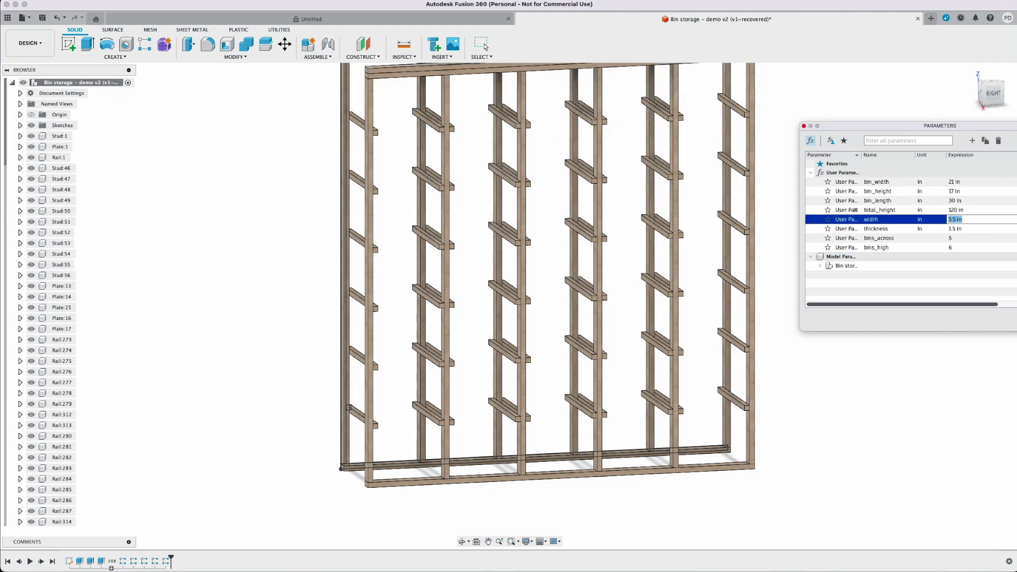
{"action": "scroll", "coordinate": [602, 228], "scroll_direction": "down", "scroll_amount": 3}
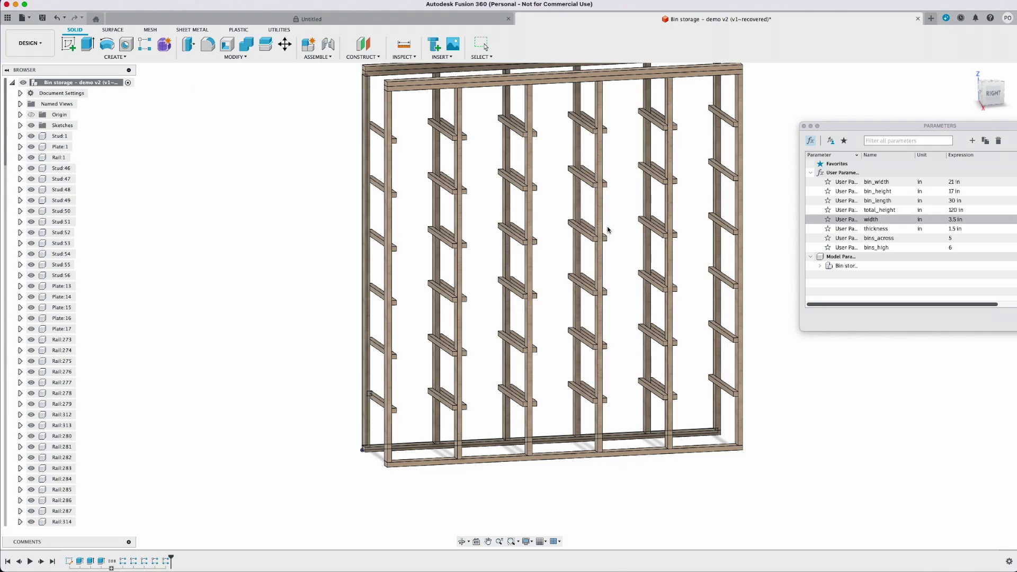
{"action": "mouse_move", "coordinate": [609, 227]}
{"action": "middle_mouse_down"}
{"action": "mouse_move", "coordinate": [634, 191]}
{"action": "mouse_move", "coordinate": [596, 242]}
{"action": "middle_mouse_up"}
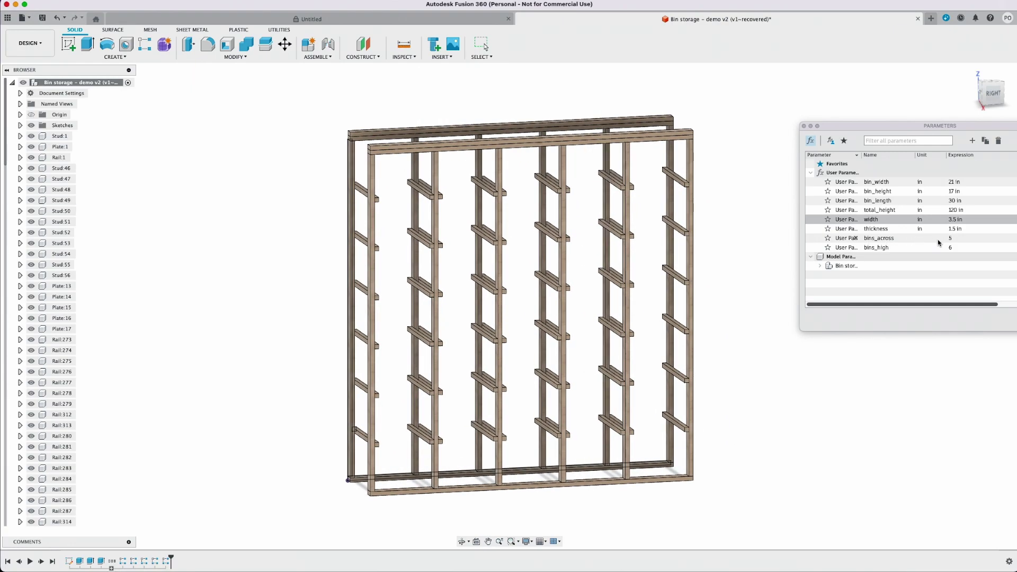
Set the bins_high parameter to 7 and total_height to 125 in
{"action": "left_click", "coordinate": [953, 248]}
{"action": "type", "text": "7"}
{"action": "key", "text": "Return"}
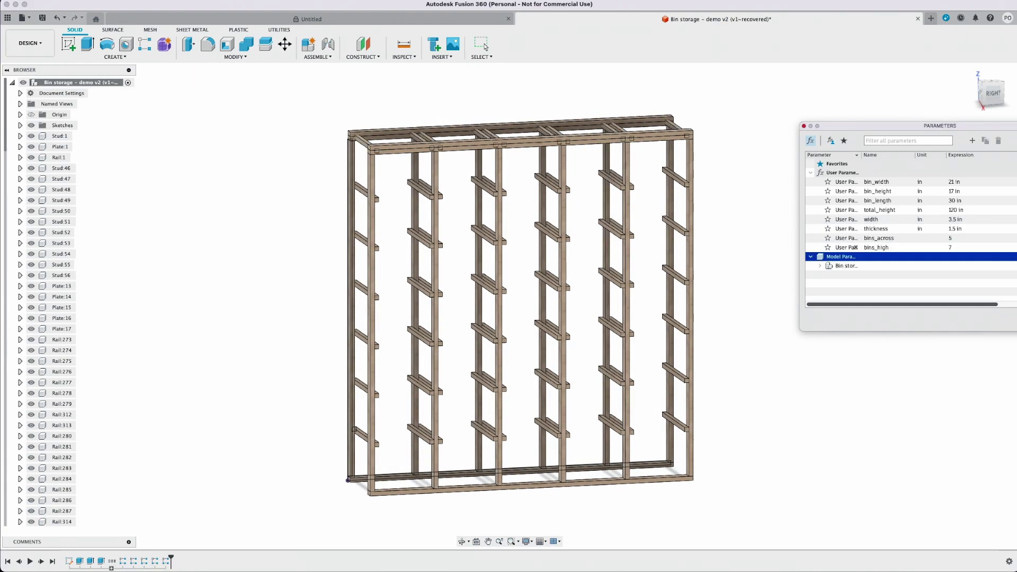
{"action": "left_click", "coordinate": [955, 210]}
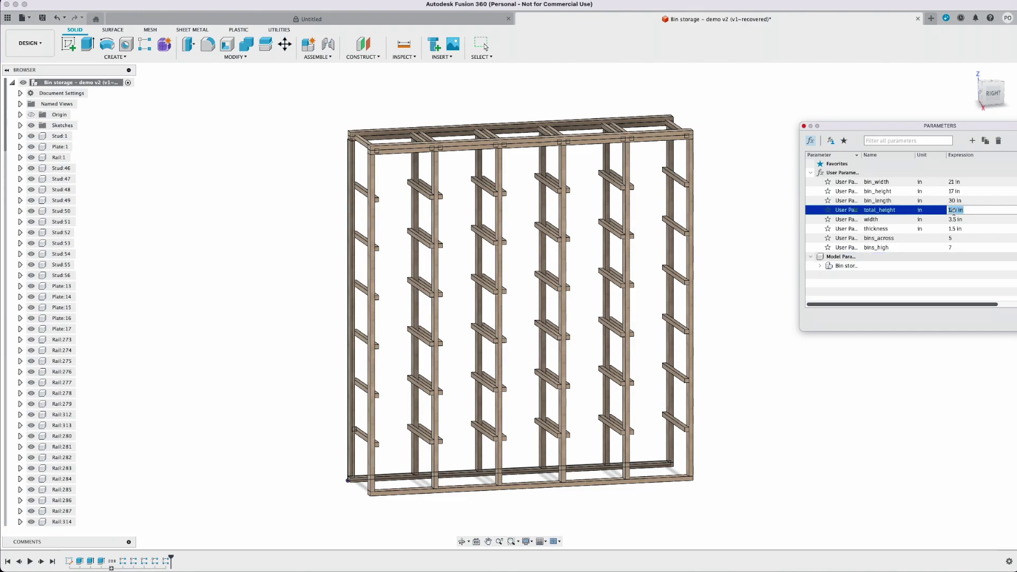
{"action": "type", "text": "125"}
{"action": "key", "text": "Return"}
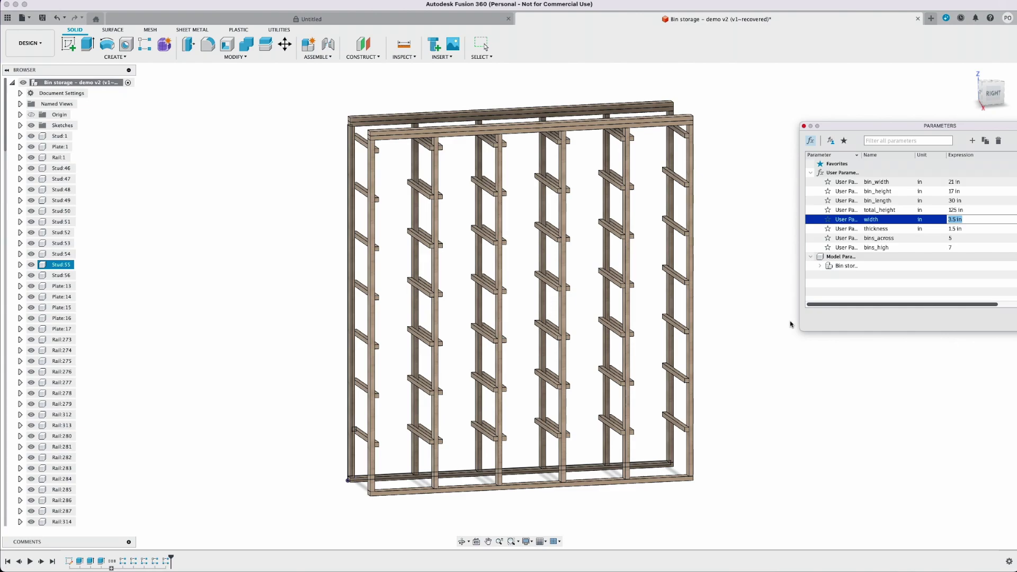
Restore the rack size by setting total_height to 94 in, bins_across to 4 and bins_high to 5
{"action": "left_click", "coordinate": [957, 210]}
{"action": "type", "text": "94"}
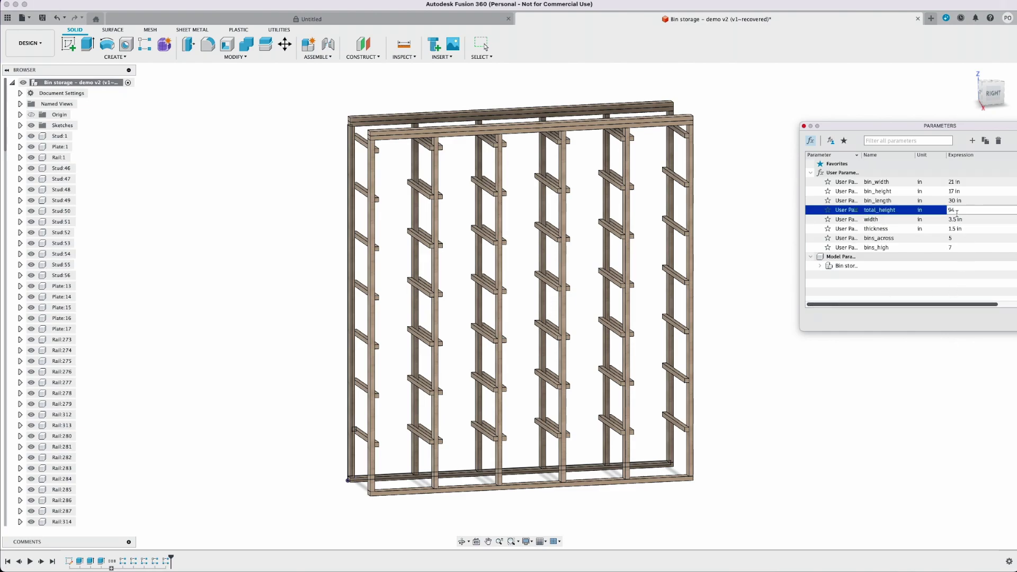
{"action": "left_click", "coordinate": [957, 239]}
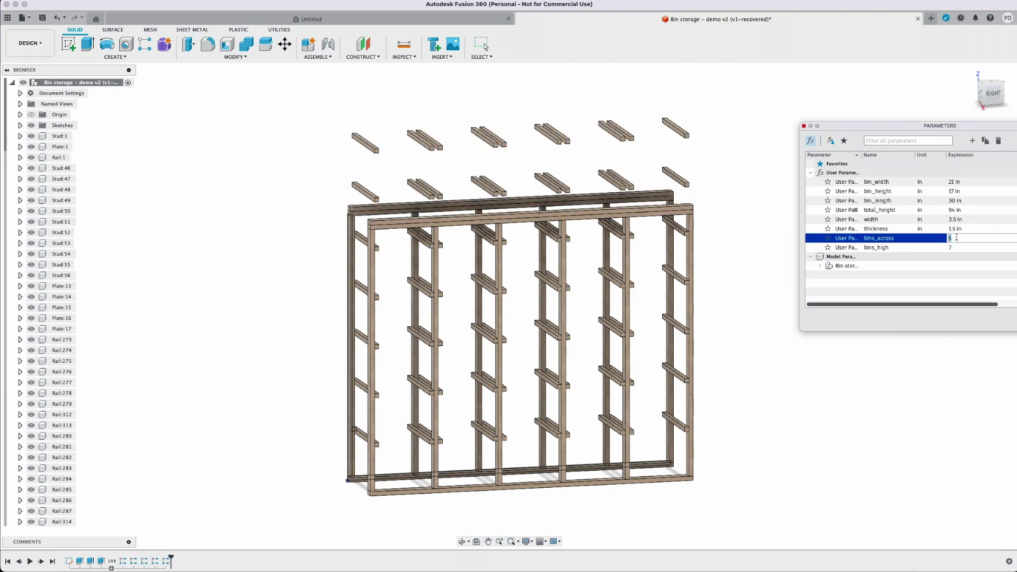
{"action": "left_click", "coordinate": [959, 247]}
{"action": "key", "text": "Return"}
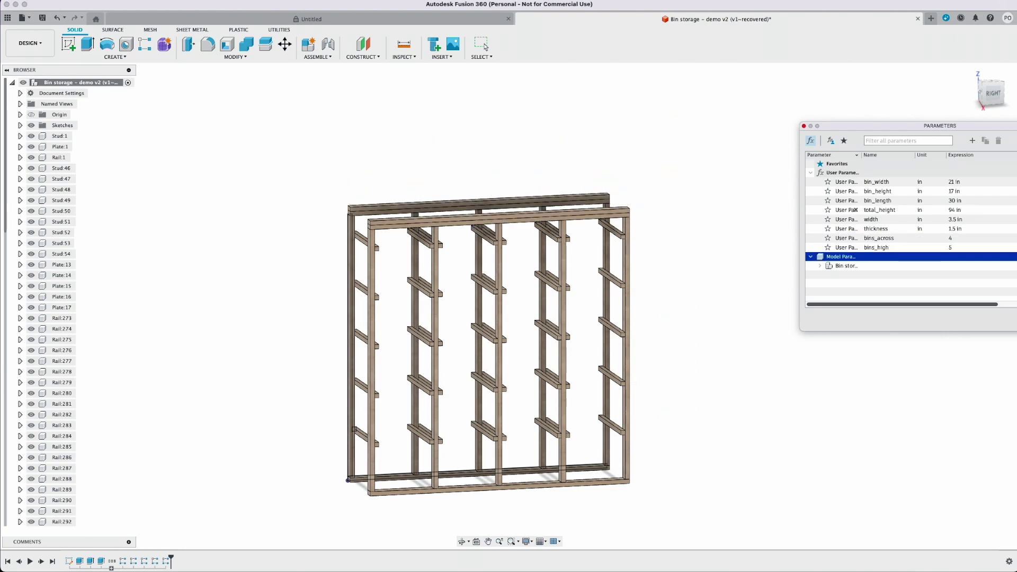
Try a bin_length of 40 in on the rack and return the parameter to 30 in
{"action": "left_click", "coordinate": [957, 201]}
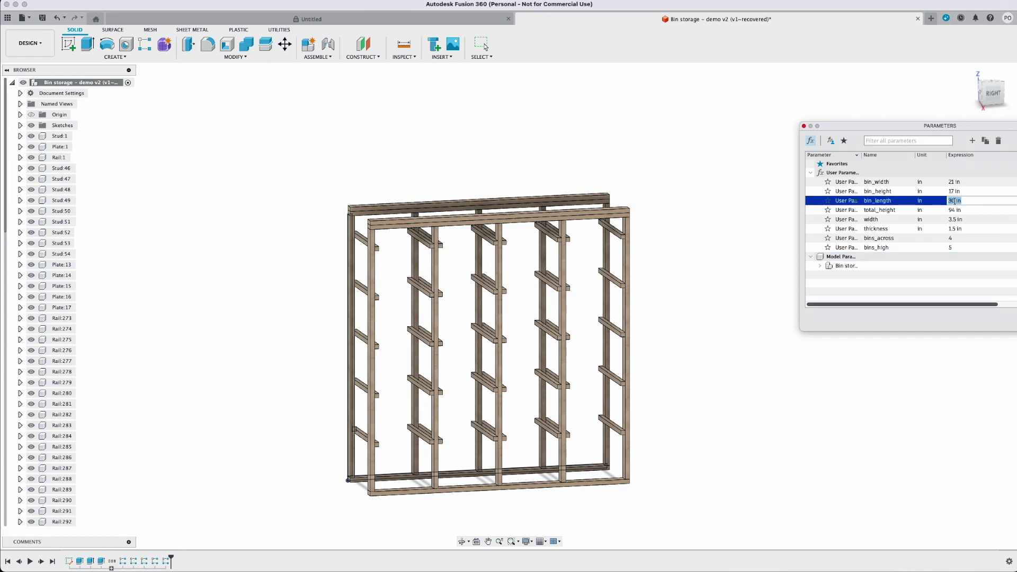
{"action": "type", "text": "40"}
{"action": "key", "text": "Return"}
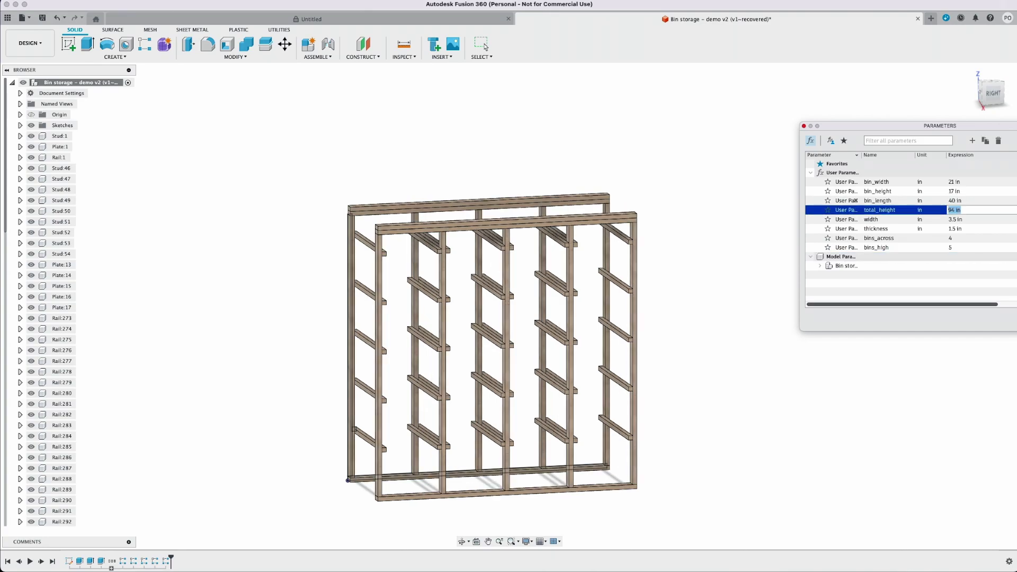
{"action": "left_click", "coordinate": [958, 201]}
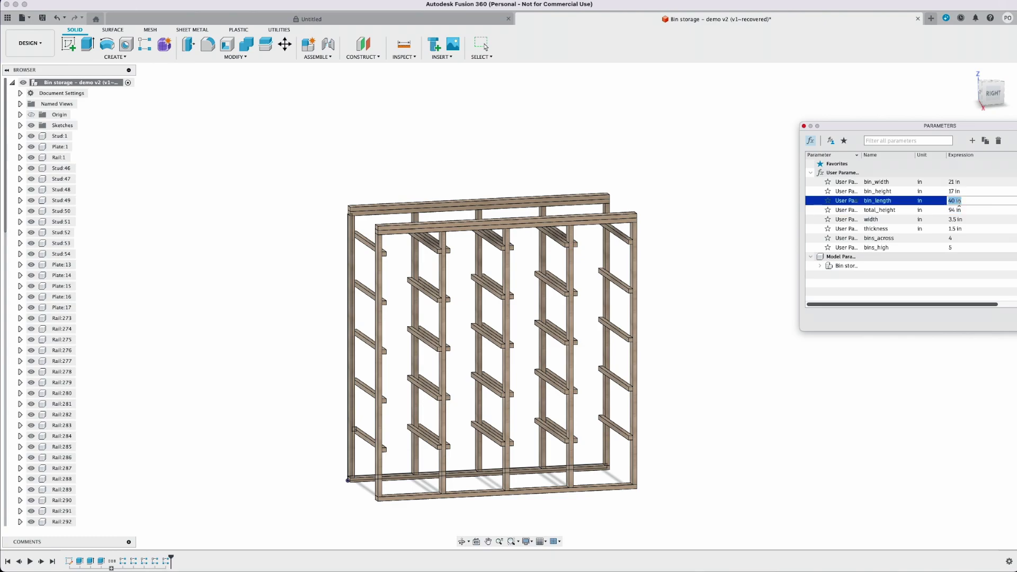
{"action": "type", "text": "30"}
{"action": "key", "text": "Return"}
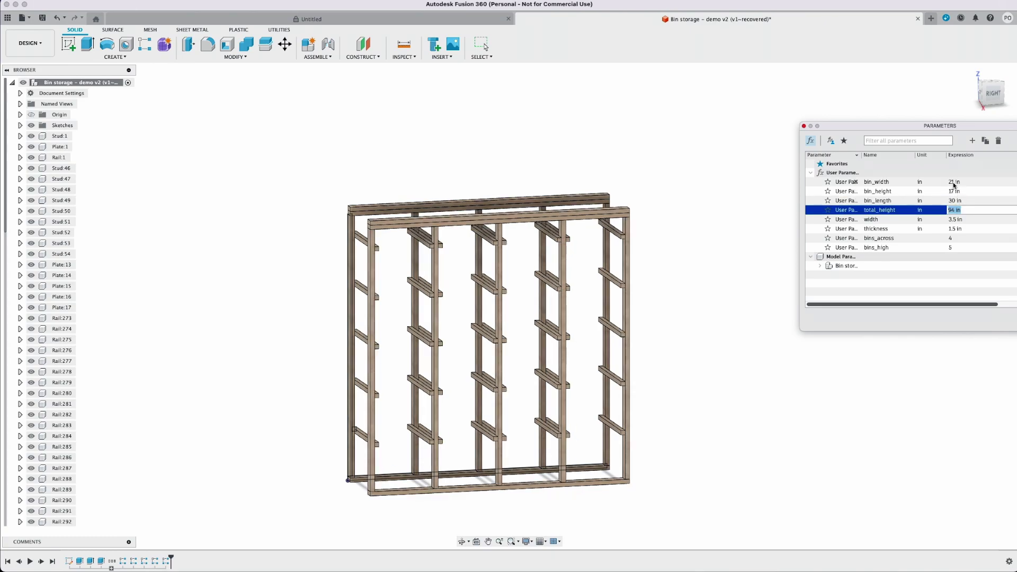
Try a bin_width of 15 in, return it to 21 in, and close the parameters
{"action": "left_click", "coordinate": [954, 182]}
{"action": "type", "text": "15"}
{"action": "key", "text": "Return"}
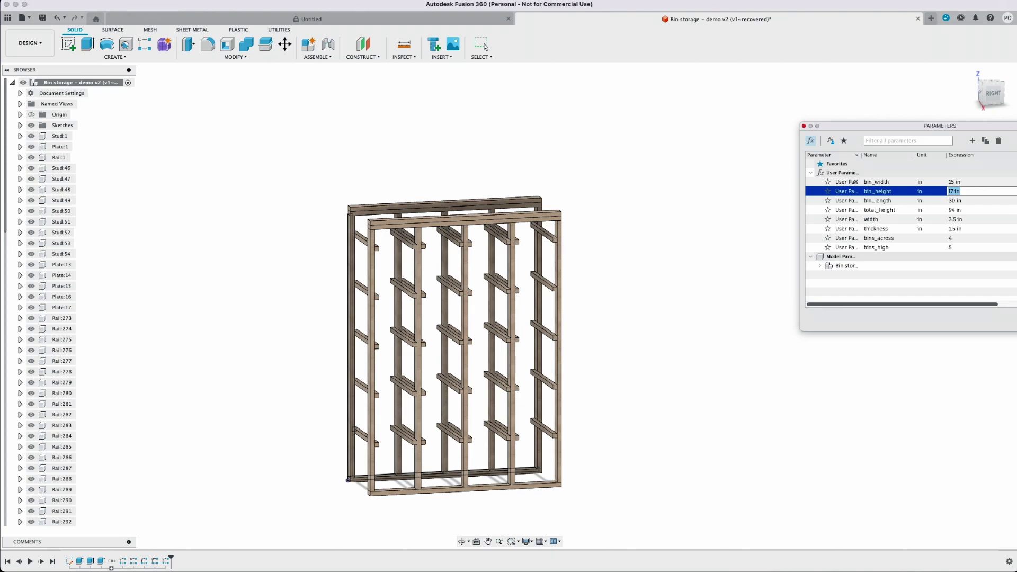
{"action": "left_click", "coordinate": [952, 183]}
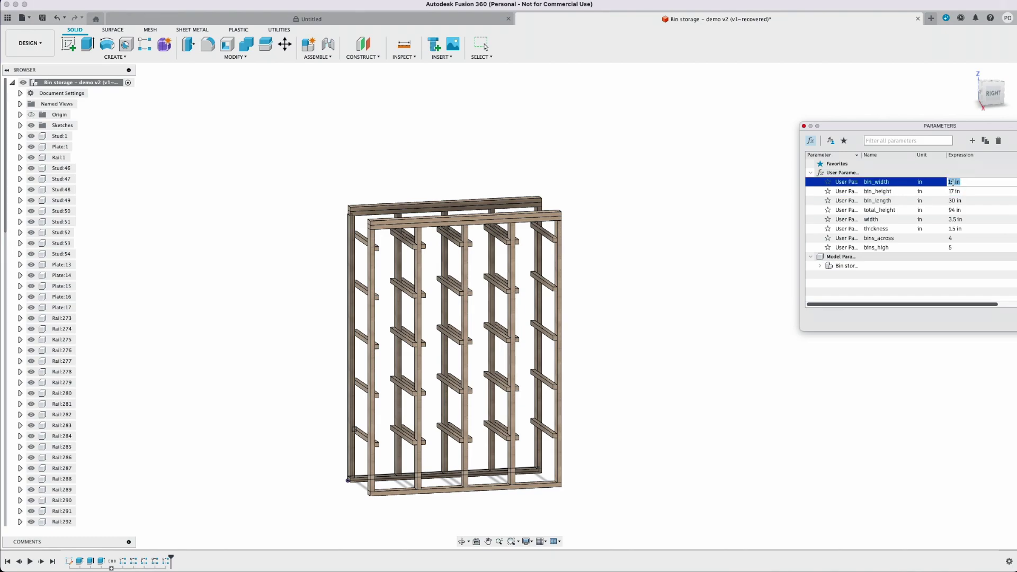
{"action": "type", "text": "21"}
{"action": "key", "text": "Return"}
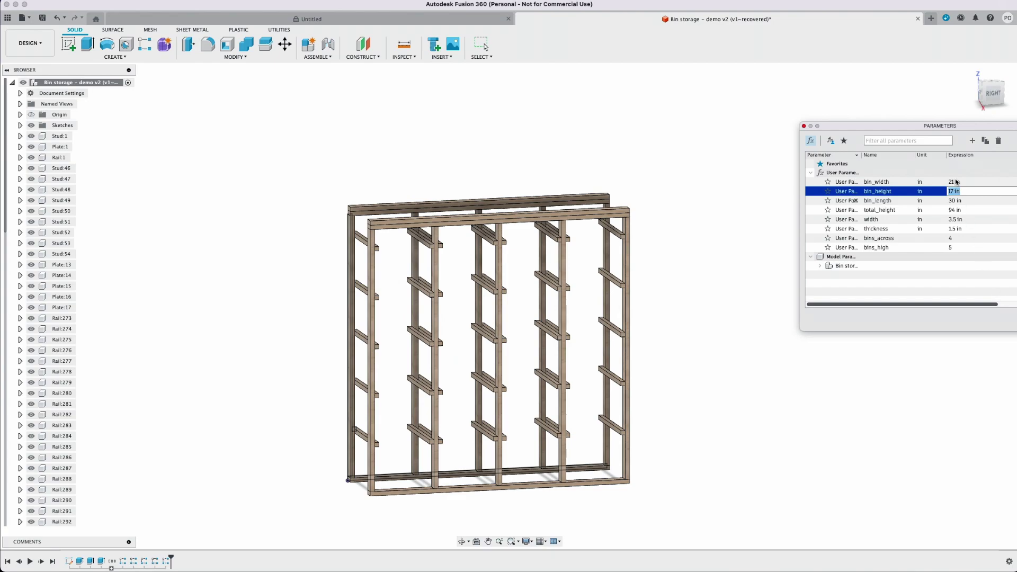
{"action": "left_click_drag", "start_coordinate": [961, 126], "coordinate": [872, 130]}
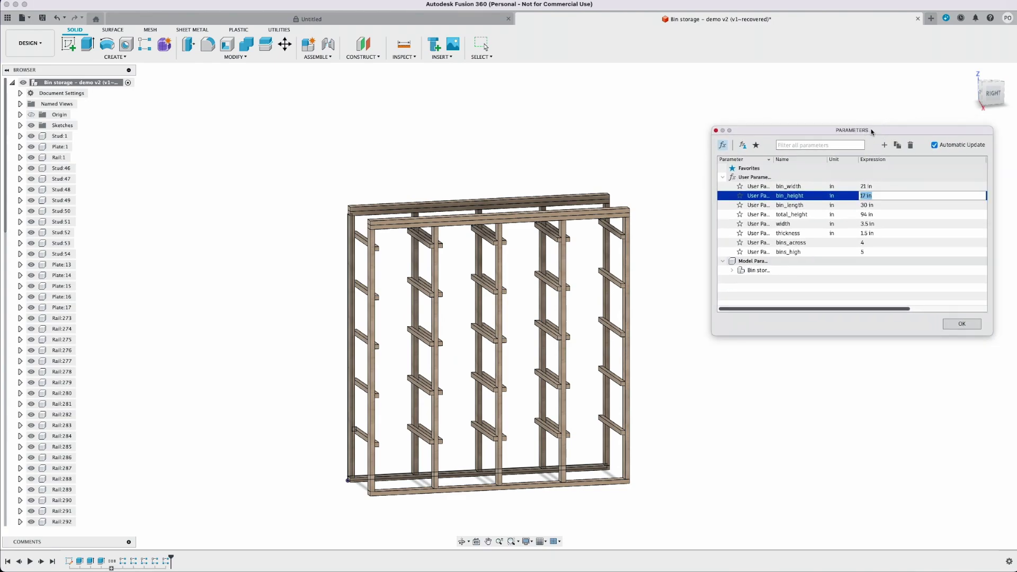
{"action": "left_click", "coordinate": [959, 324]}
Save the bin storage design as a new version with the description User Saved
{"action": "left_click", "coordinate": [971, 71]}
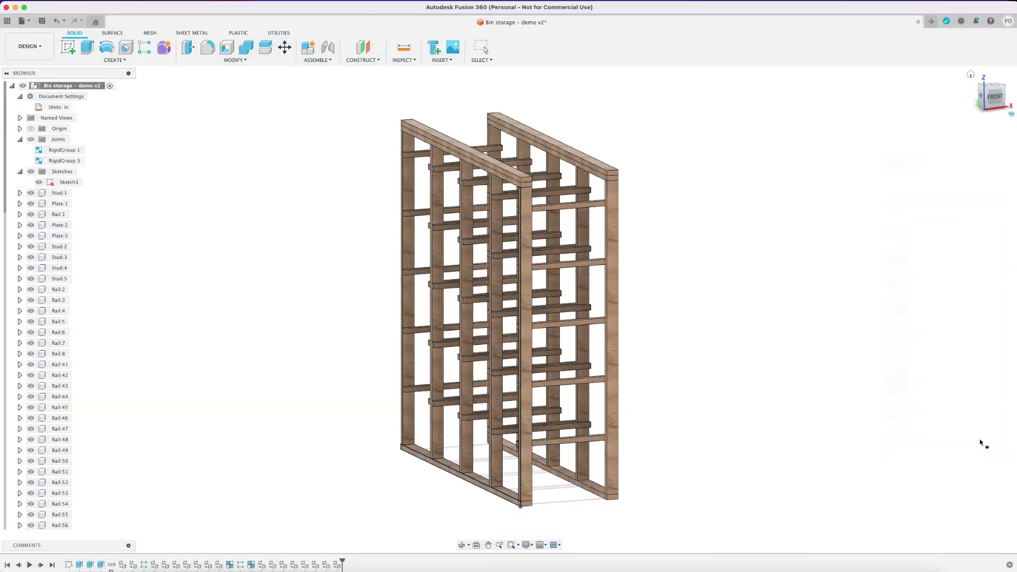
{"action": "left_click_drag", "start_coordinate": [993, 108], "coordinate": [795, 106]}
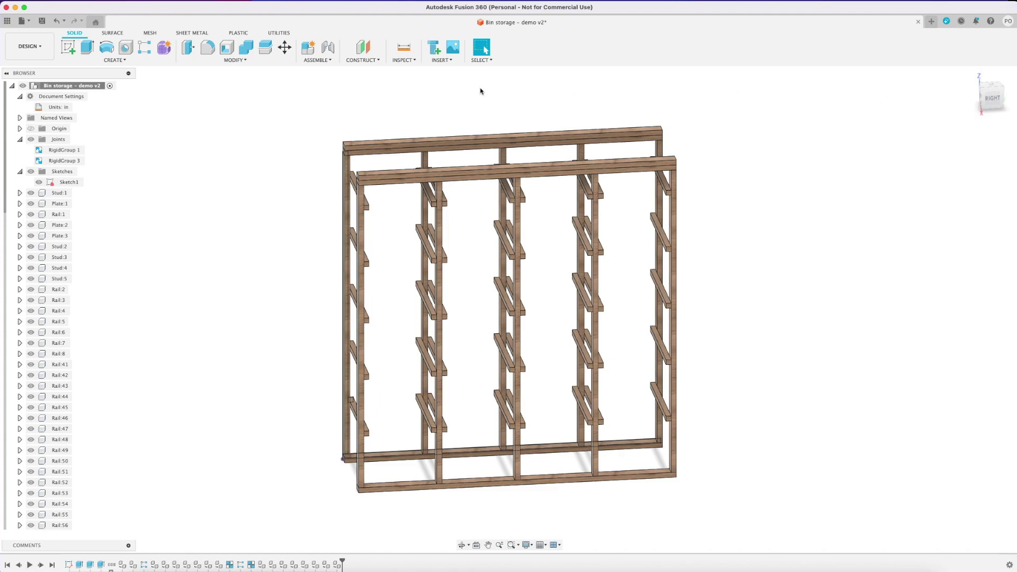
{"action": "left_click", "coordinate": [42, 20]}
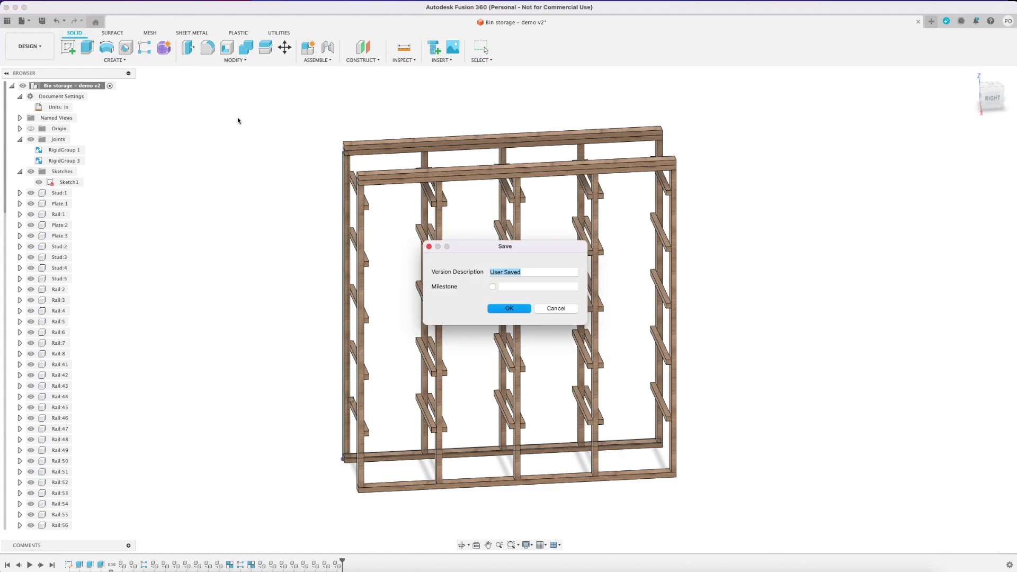
{"action": "left_click", "coordinate": [513, 312]}
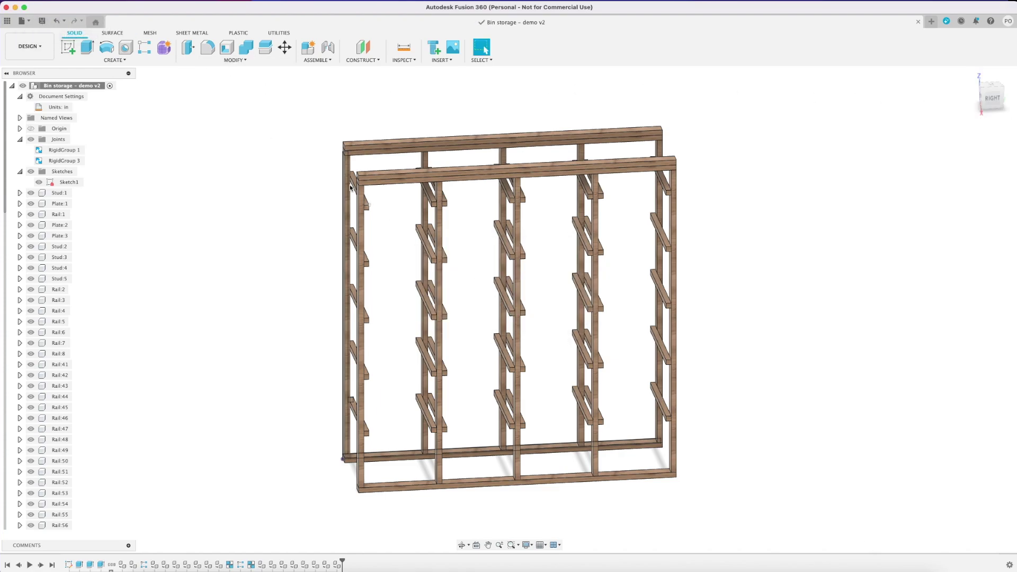
Create an OpenBOM bill of materials from the rack design and shrink its panel to uncover more of the model
{"action": "left_click", "coordinate": [279, 32]}
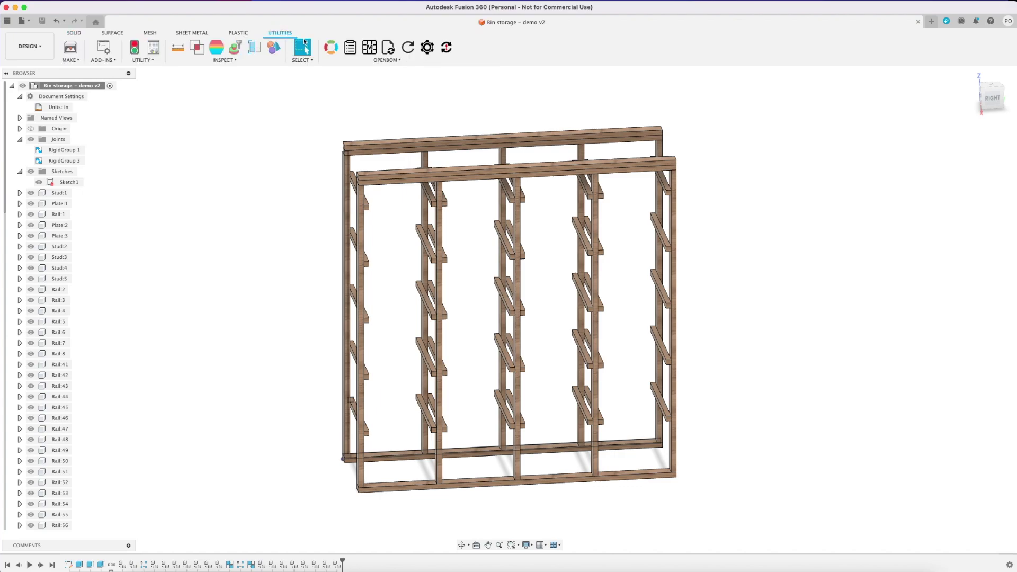
{"action": "left_click", "coordinate": [371, 48]}
{"action": "left_click_drag", "start_coordinate": [968, 127], "coordinate": [833, 136]}
{"action": "left_click", "coordinate": [895, 256]}
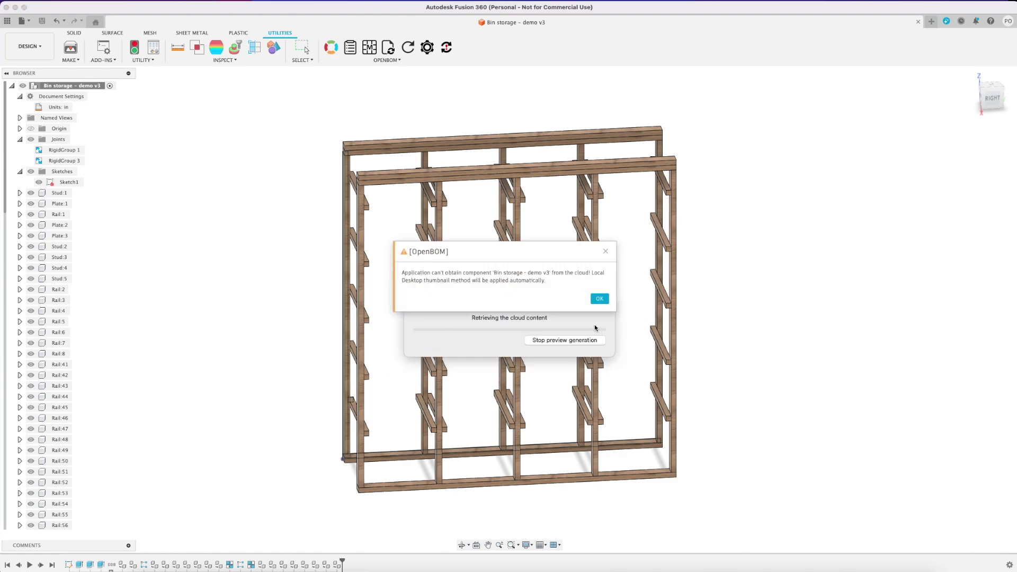
{"action": "left_click", "coordinate": [601, 301]}
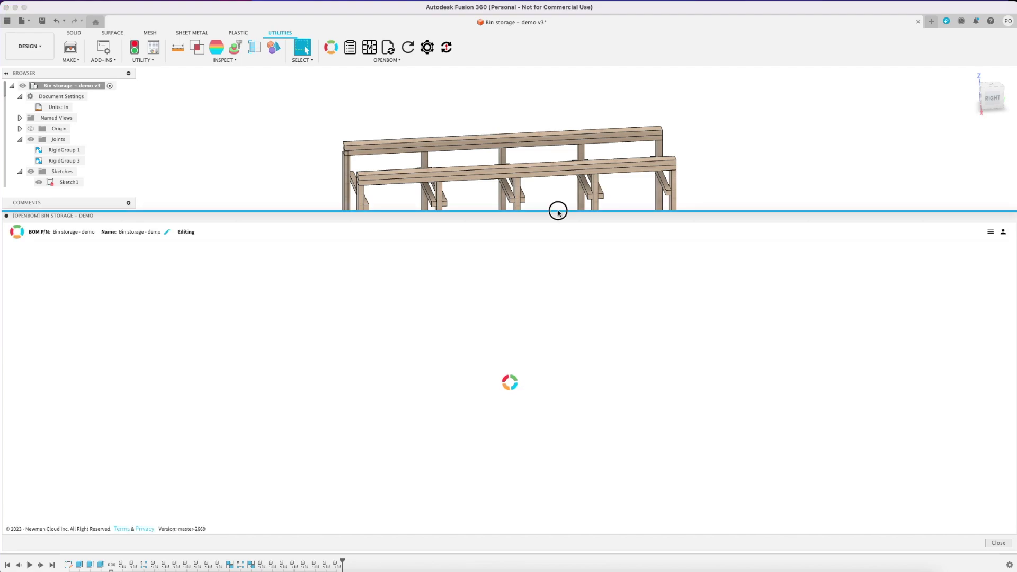
{"action": "left_click_drag", "start_coordinate": [558, 211], "coordinate": [547, 389]}
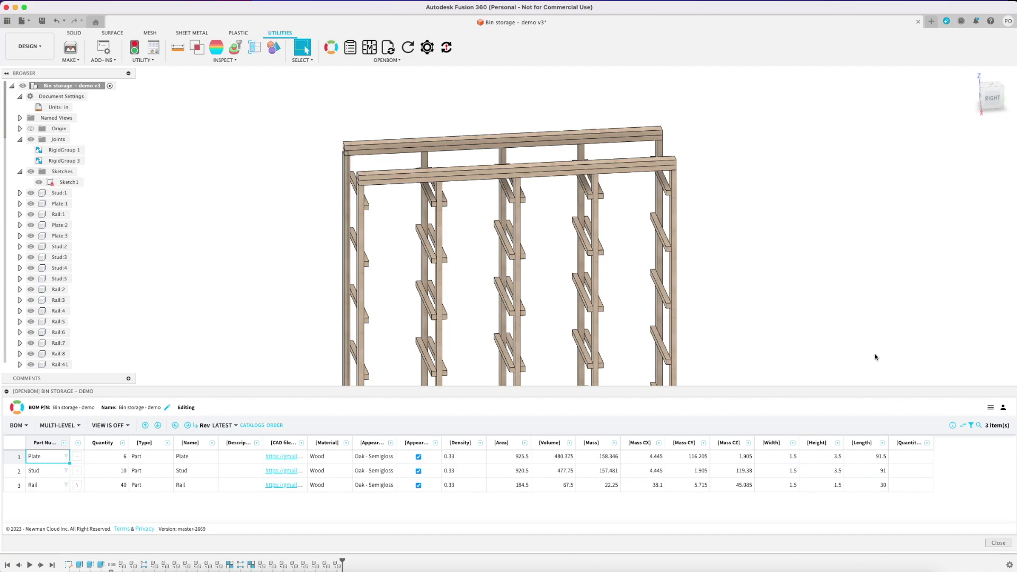
Examine the whole rack from the isometric and other angles alongside its bill of materials
{"action": "scroll", "coordinate": [873, 344], "scroll_direction": "down", "scroll_amount": 3}
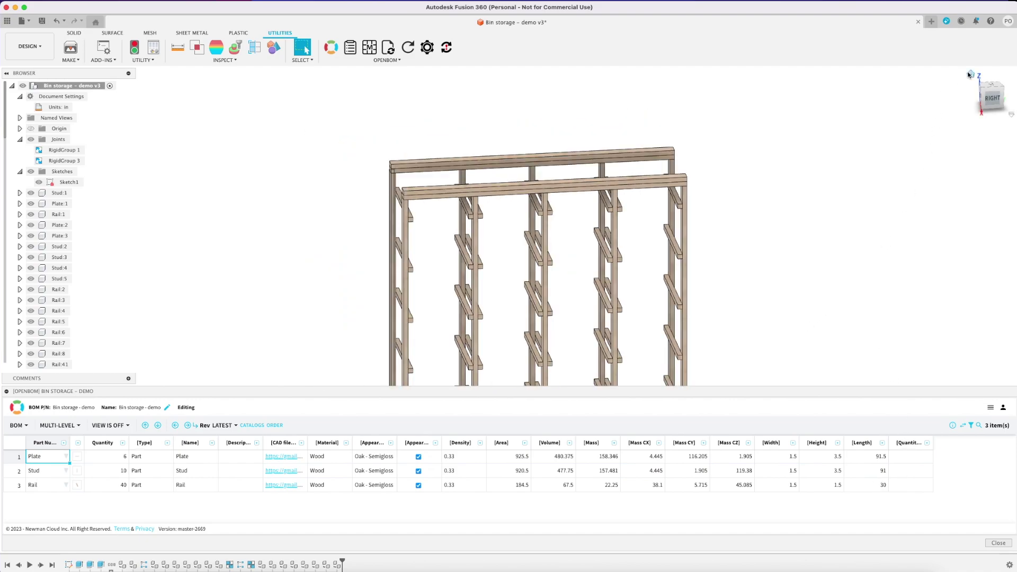
{"action": "left_click", "coordinate": [968, 74]}
{"action": "scroll", "coordinate": [835, 236], "scroll_direction": "up", "scroll_amount": 3}
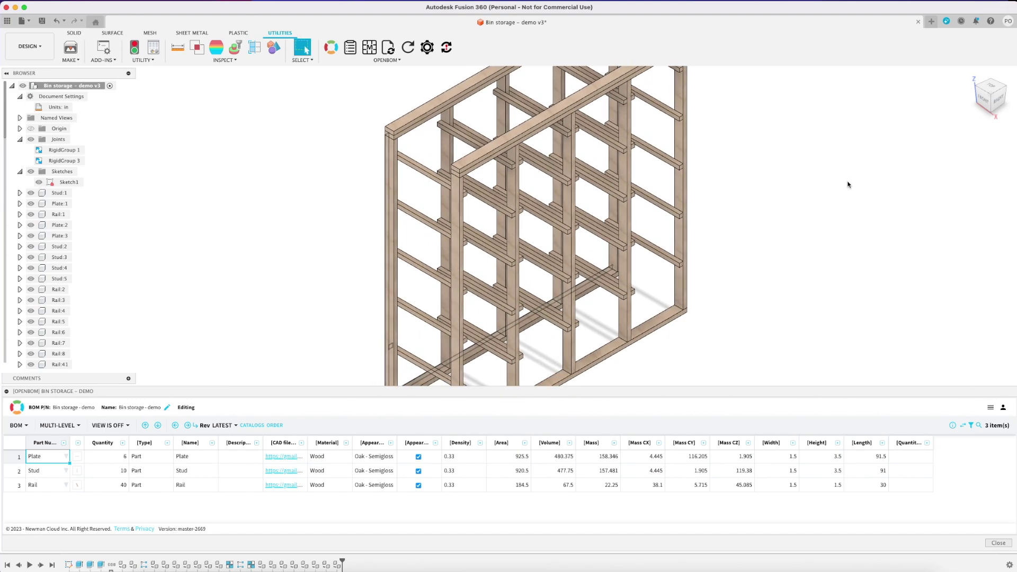
{"action": "scroll", "coordinate": [843, 204], "scroll_direction": "down", "scroll_amount": 3}
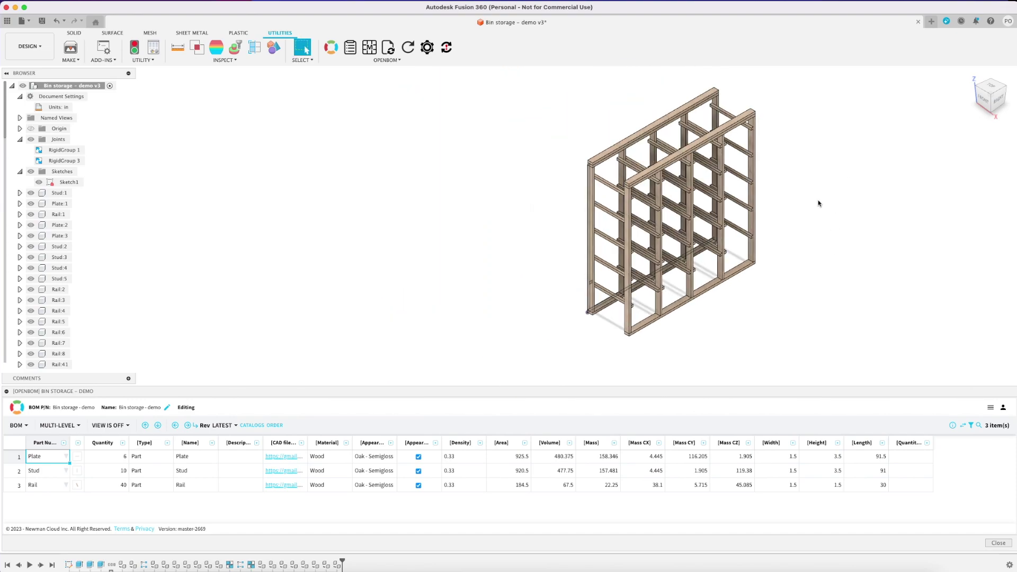
{"action": "middle_click_drag", "start_coordinate": [817, 212], "coordinate": [629, 222]}
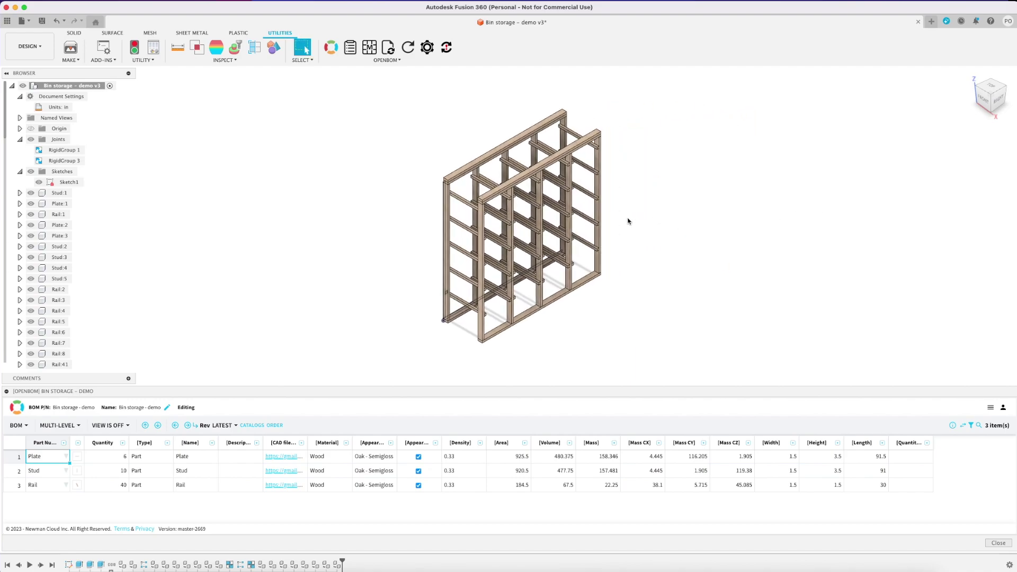
{"action": "scroll", "coordinate": [628, 222], "scroll_direction": "up", "scroll_amount": 2}
{"action": "scroll", "coordinate": [613, 218], "scroll_direction": "up", "scroll_amount": 1}
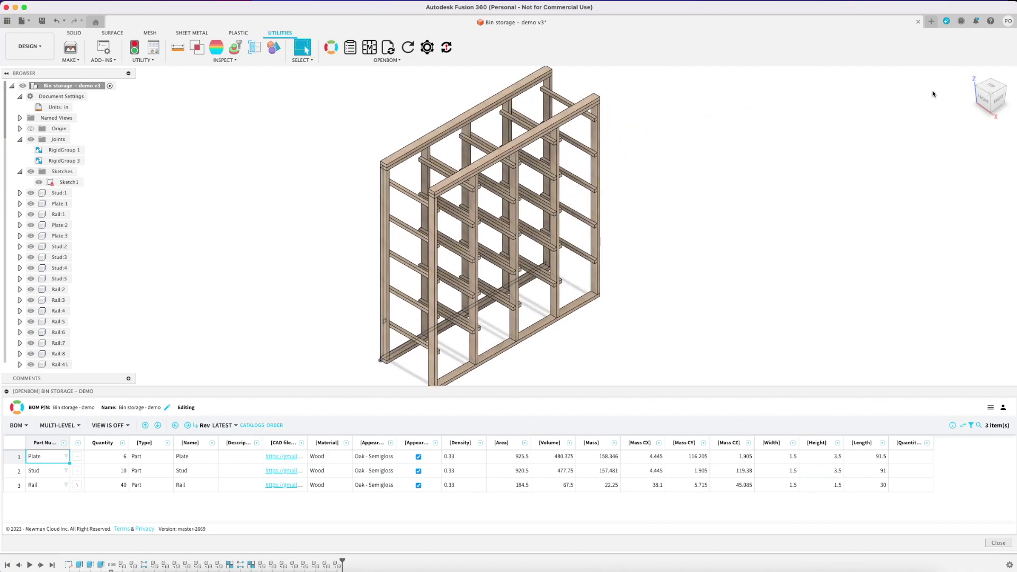
{"action": "left_click_drag", "start_coordinate": [990, 103], "coordinate": [958, 71]}
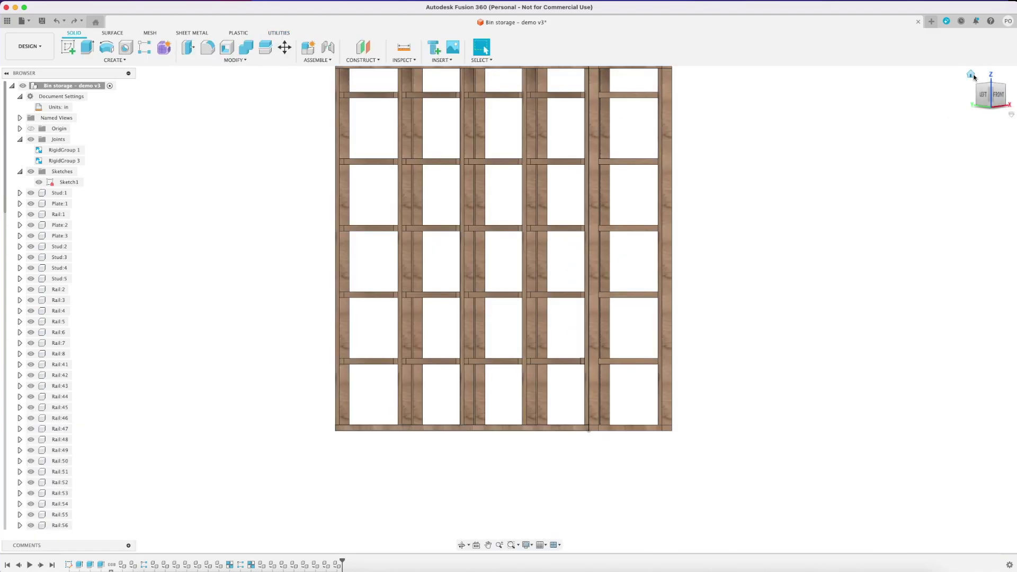
Start a new sketch on the vertical YZ origin plane that runs along the rack's length
{"action": "left_click", "coordinate": [970, 74]}
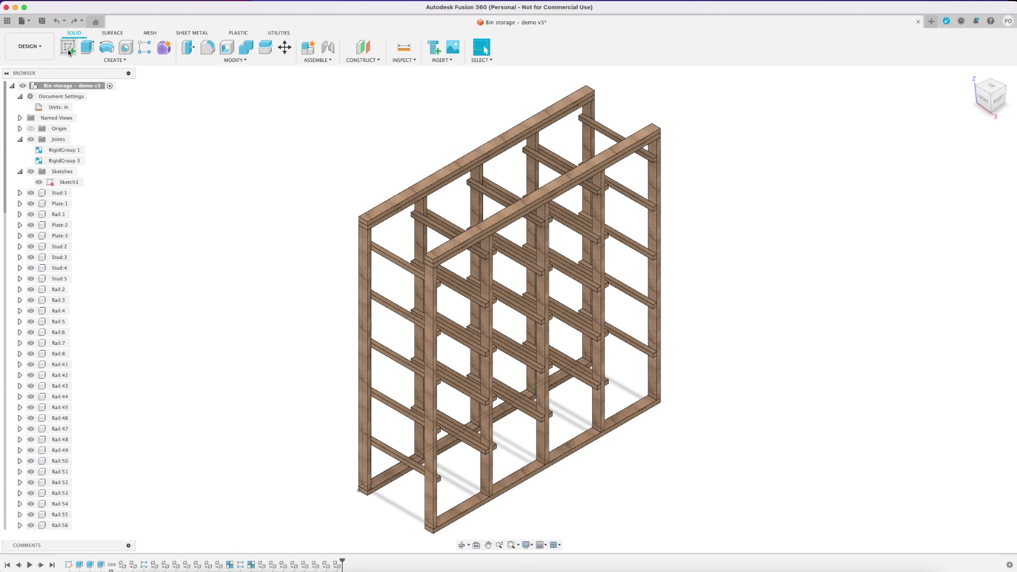
{"action": "key", "text": "s"}
{"action": "left_click", "coordinate": [394, 463]}
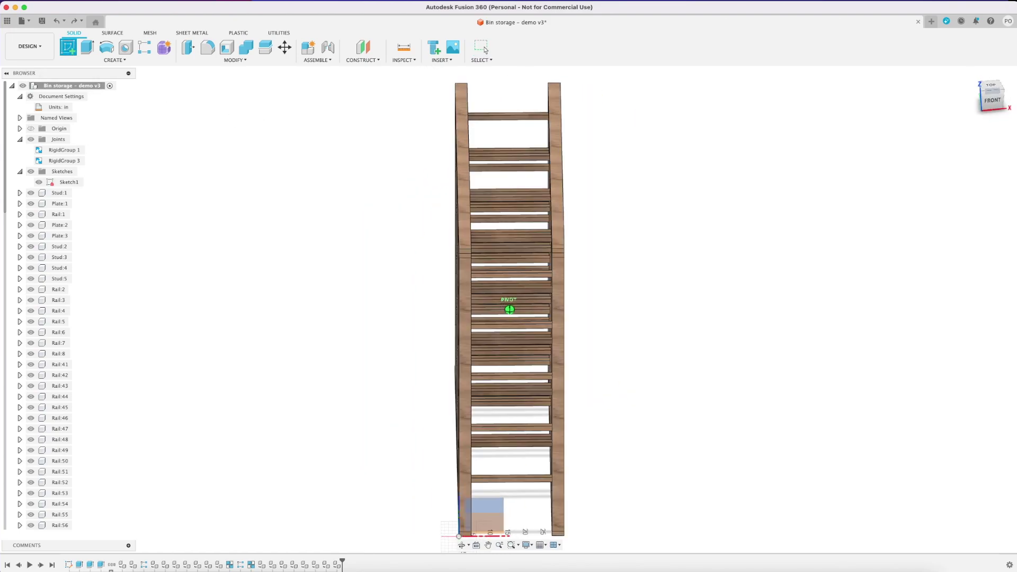
{"action": "left_click", "coordinate": [578, 480]}
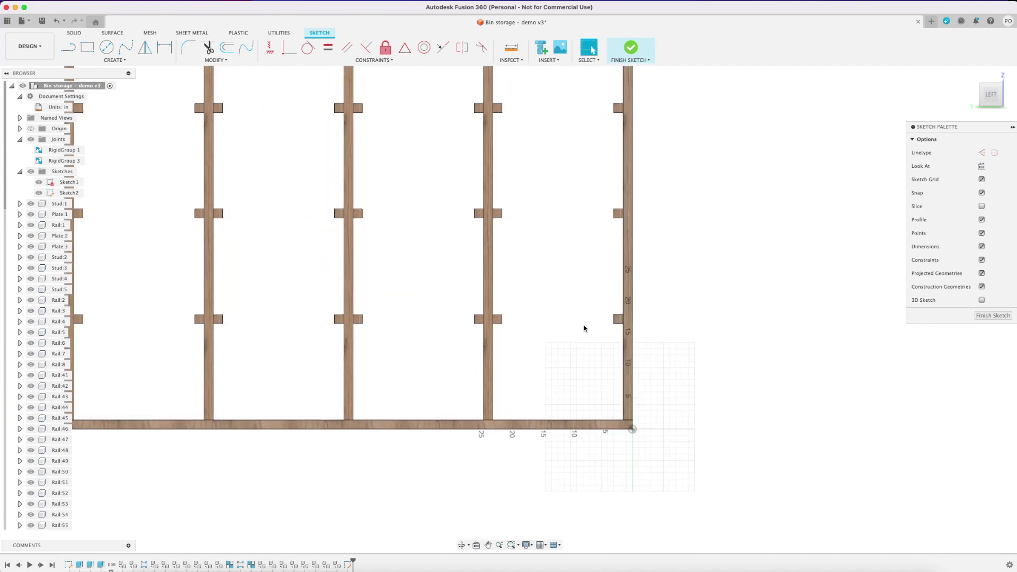
Draw a 1.5 in vertical line above the rail beside the first inner stud for the bin's rim edge
{"action": "left_click", "coordinate": [68, 47]}
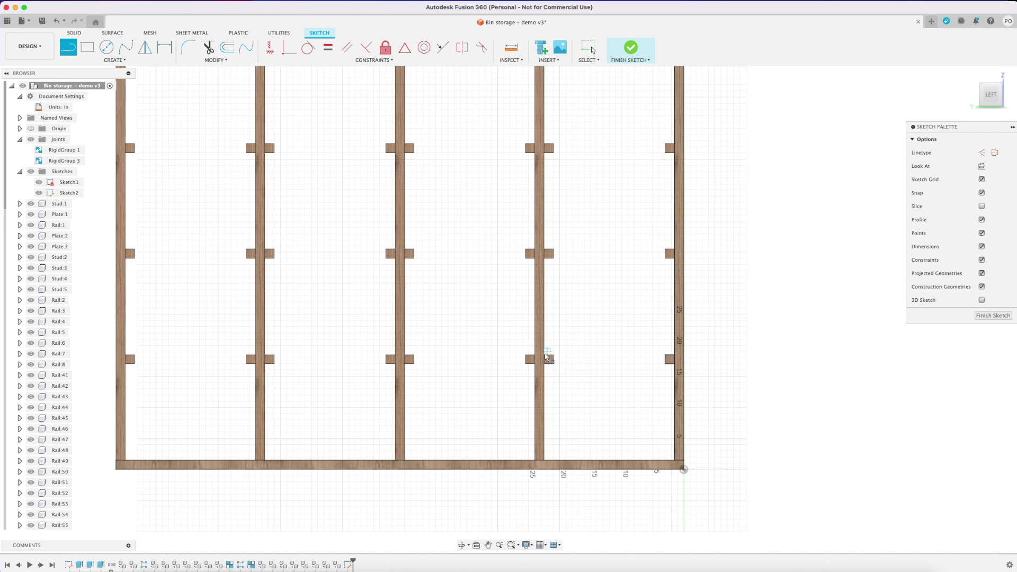
{"action": "left_click", "coordinate": [546, 352]}
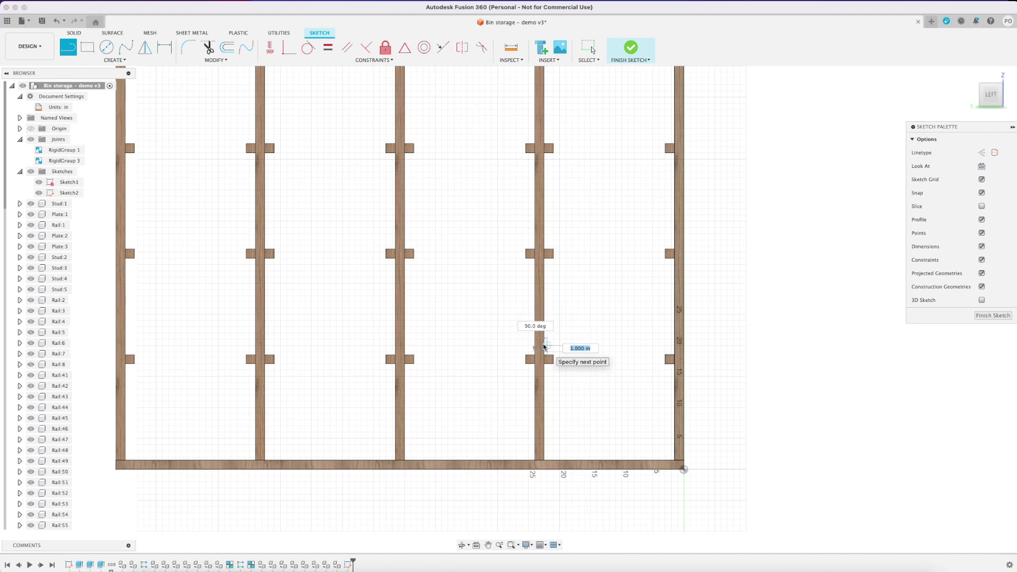
{"action": "type", "text": "1"}
{"action": "key", "text": "Return"}
{"action": "left_click", "coordinate": [591, 48]}
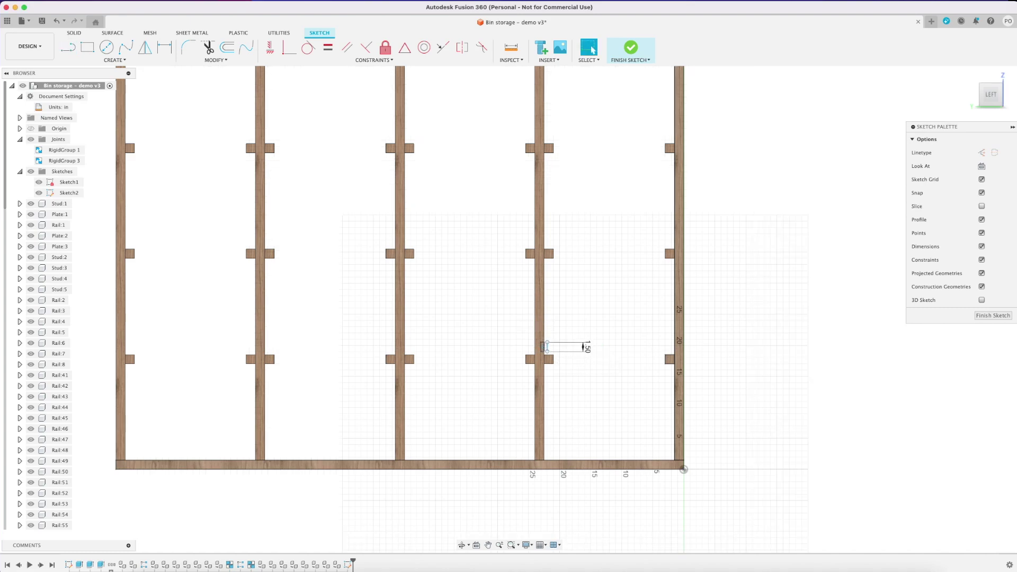
Draw a 20.25 in horizontal line from the rim edge's upper end across the bay toward the end stud
{"action": "key", "text": "l"}
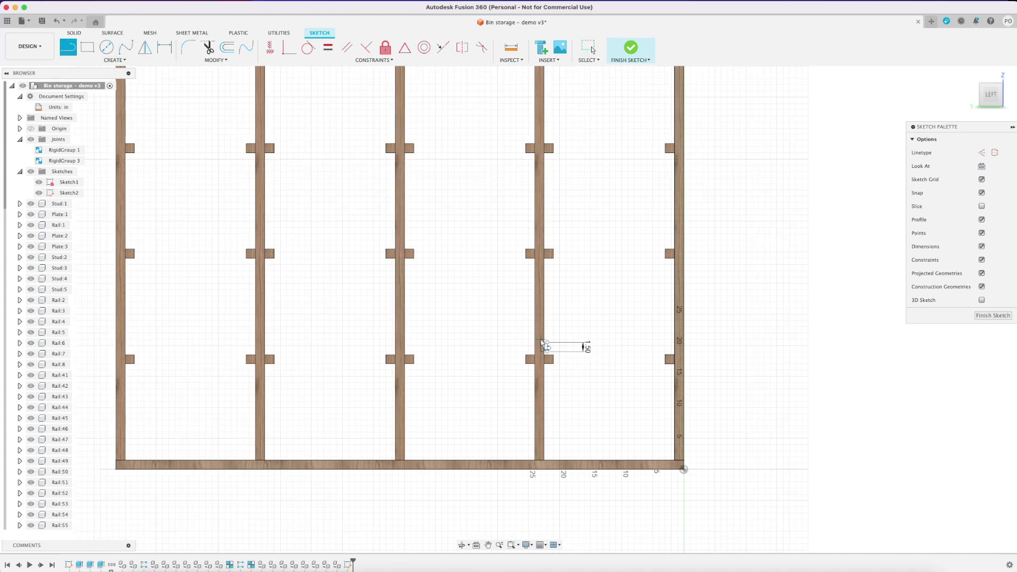
{"action": "left_click", "coordinate": [548, 345]}
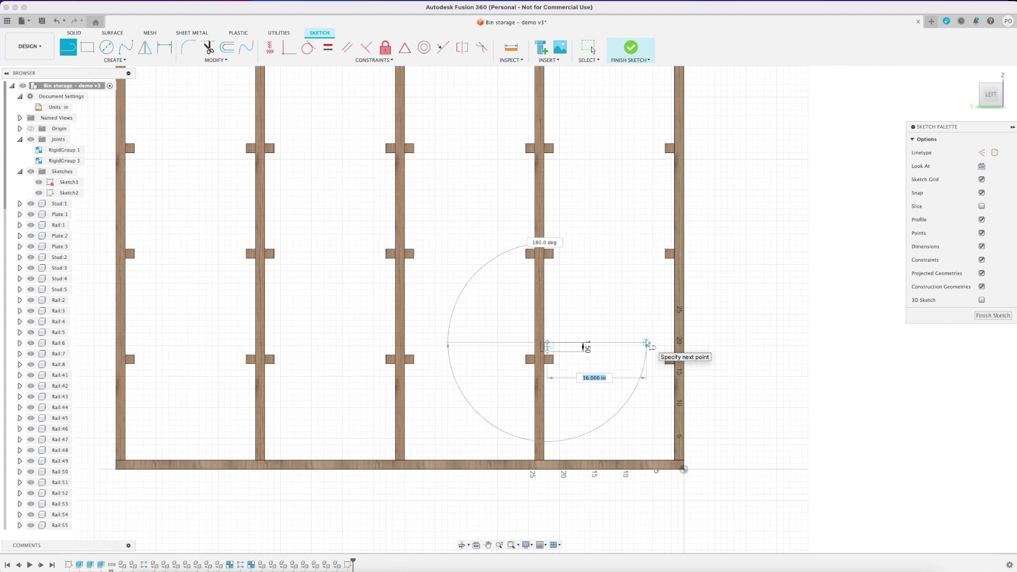
{"action": "type", "text": "20.25"}
{"action": "key", "text": "Return"}
{"action": "key", "text": "Escape"}
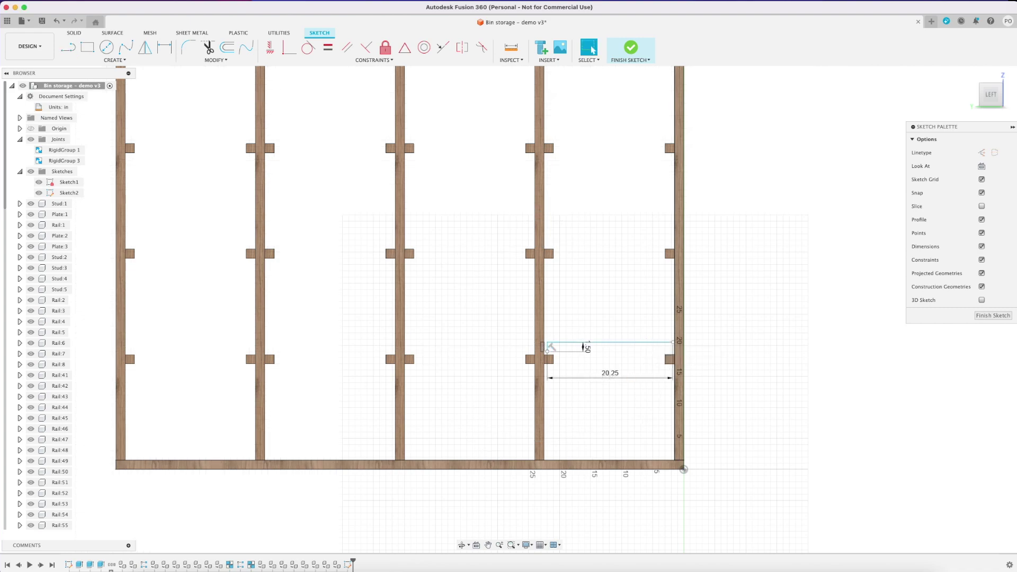
Draw a 1.5 in vertical line down from the far end of the bin's top line
{"action": "left_click", "coordinate": [68, 47]}
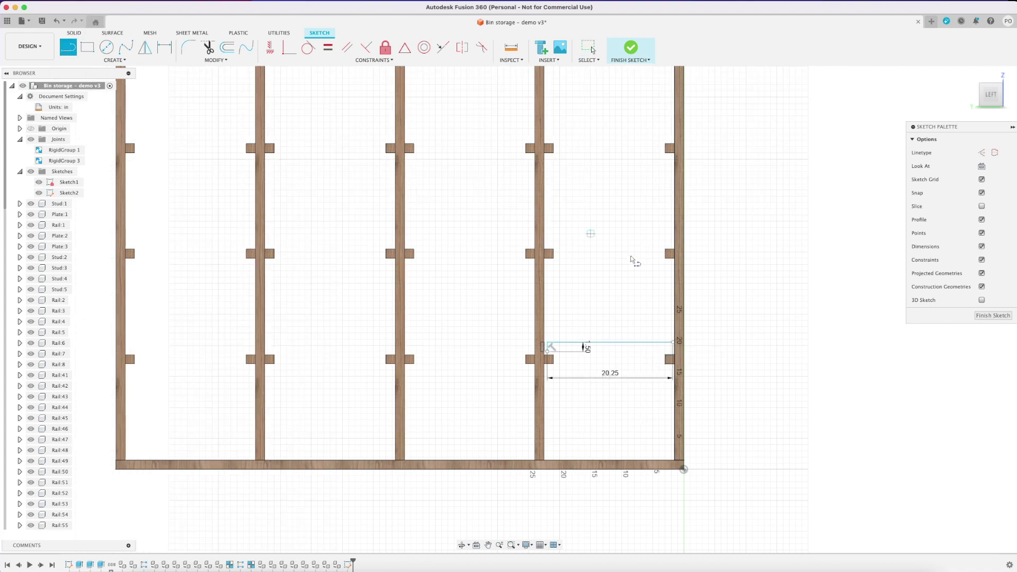
{"action": "left_click", "coordinate": [673, 344]}
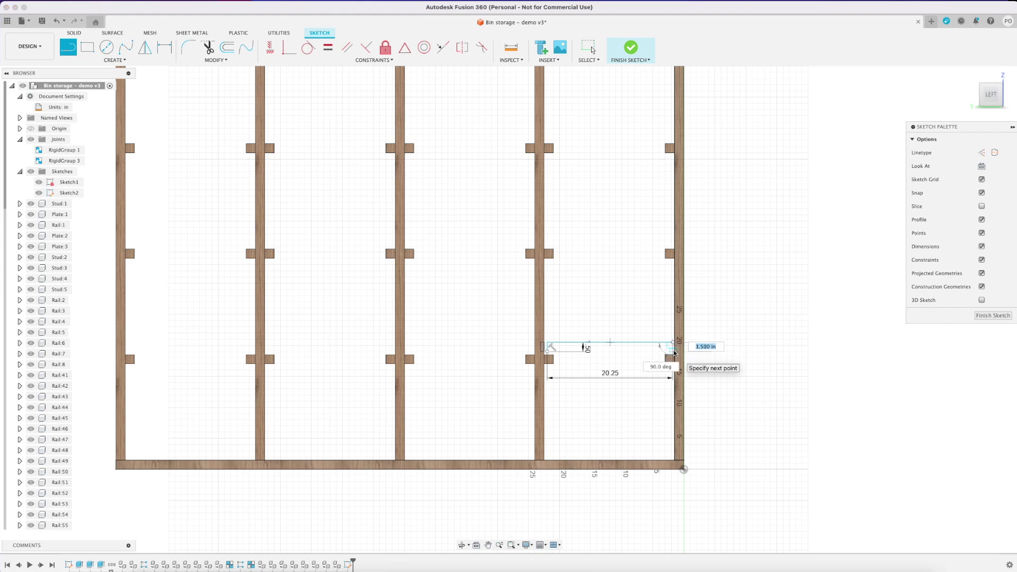
{"action": "key", "text": "Tab"}
{"action": "key", "text": "Tab"}
{"action": "key", "text": "Return"}
{"action": "left_click", "coordinate": [592, 50]}
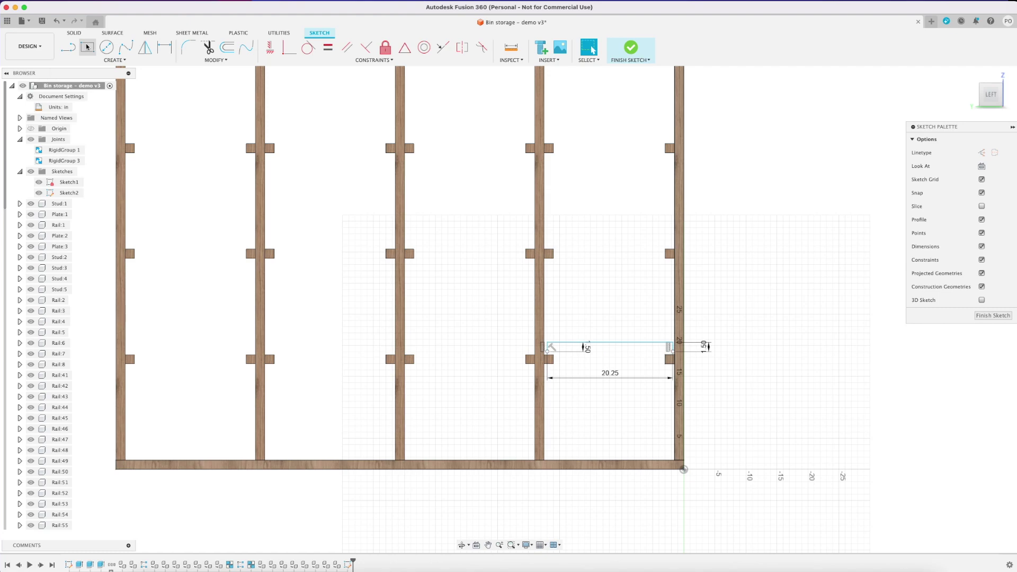
Draw 1.25 in horizontal lines inward from the lower ends of both rim edges to form the bin's lips
{"action": "left_click", "coordinate": [68, 47]}
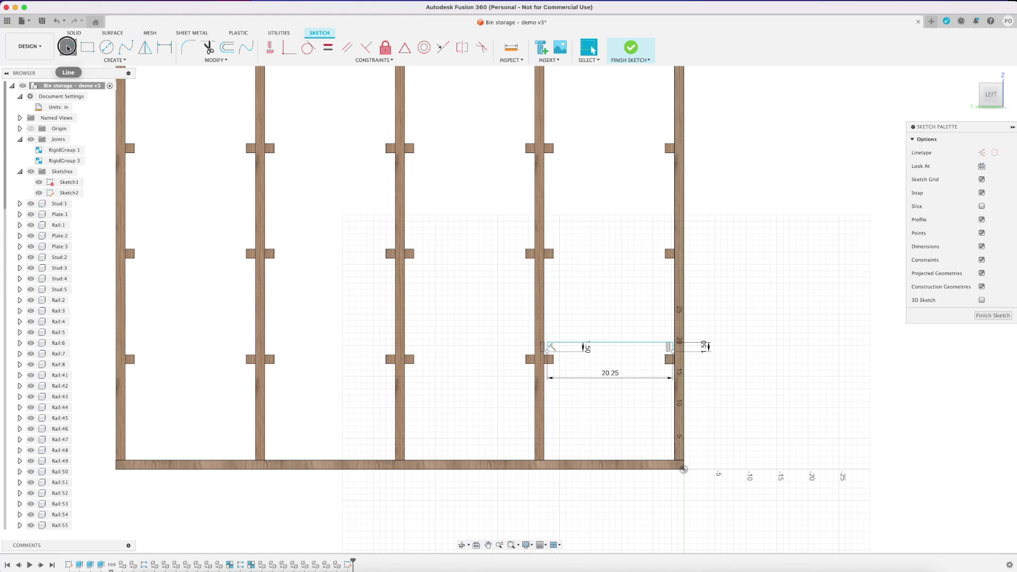
{"action": "scroll", "coordinate": [679, 364], "scroll_direction": "up", "scroll_amount": 5}
{"action": "left_click", "coordinate": [673, 356]}
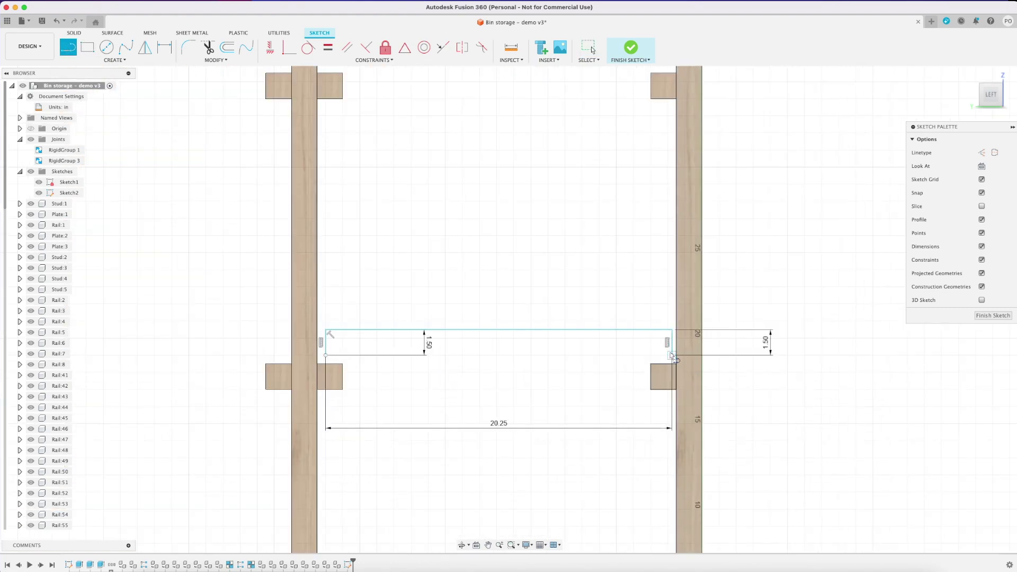
{"action": "left_click", "coordinate": [651, 355]}
{"action": "left_click", "coordinate": [325, 355]}
{"action": "type", "text": "1.25"}
{"action": "key", "text": "Return"}
{"action": "key", "text": "Escape"}
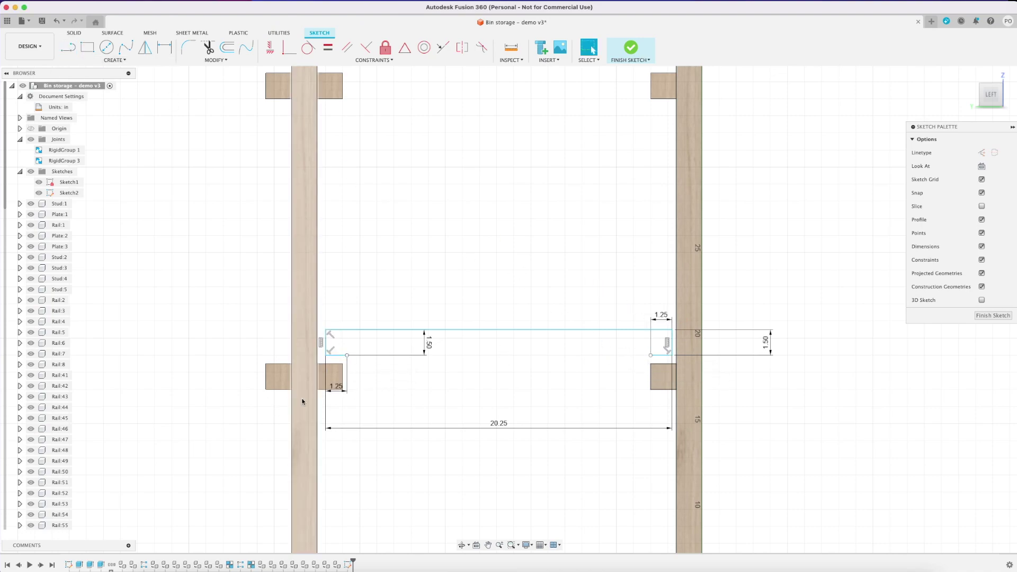
Close the bin profile with two inward-slanting sides and a flat bottom about 15 in wide
{"action": "left_click", "coordinate": [68, 47]}
{"action": "left_click", "coordinate": [347, 355]}
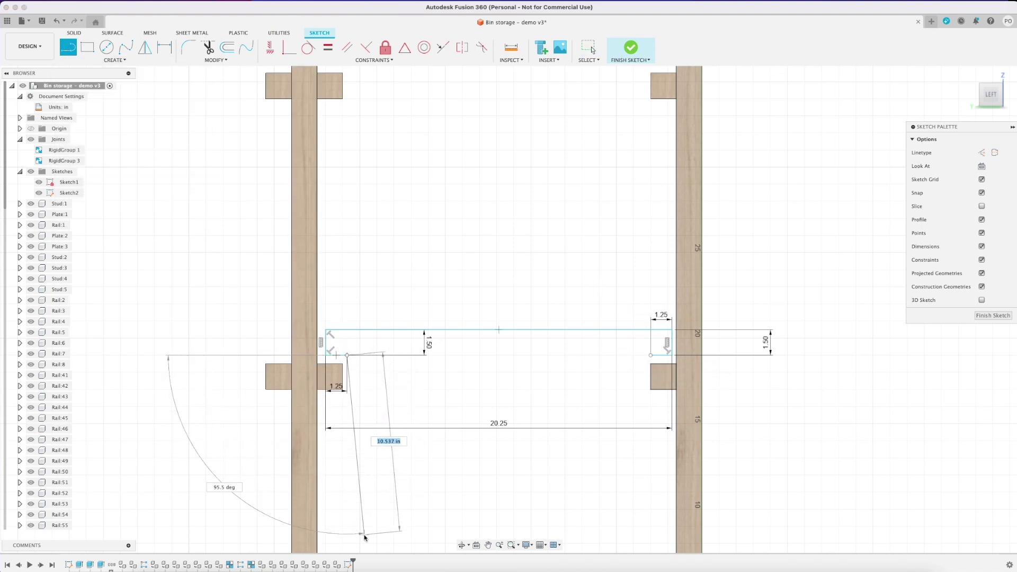
{"action": "left_click", "coordinate": [364, 535]}
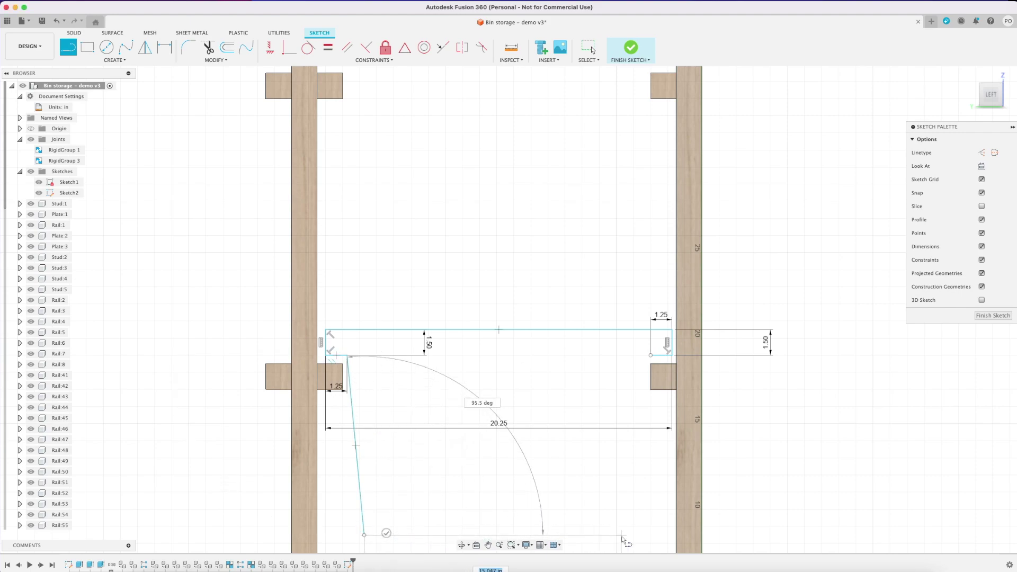
{"action": "left_click", "coordinate": [622, 535]}
{"action": "left_click", "coordinate": [650, 355]}
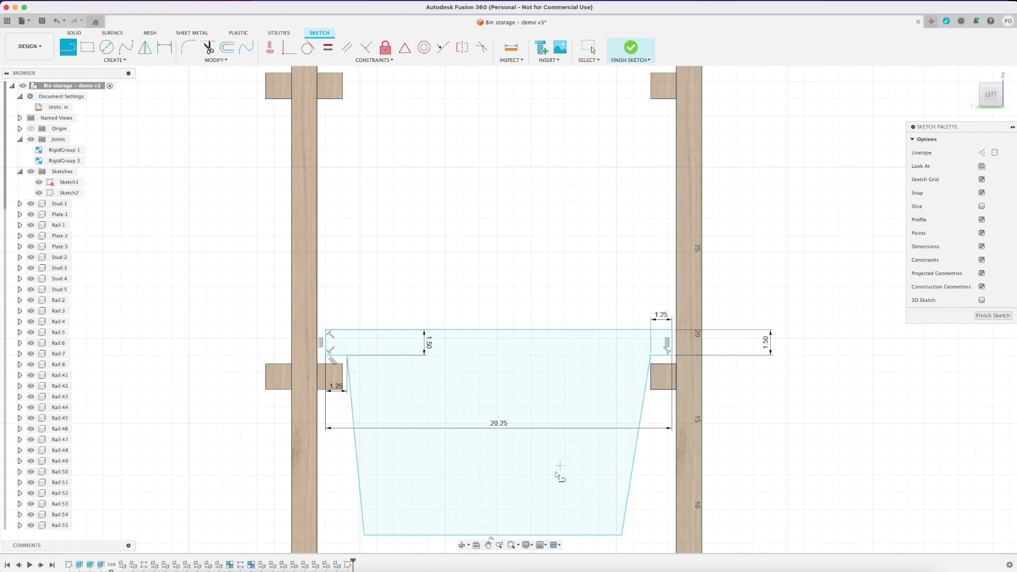
Dimension the bin's bottom edge to 15.25 in
{"action": "key", "text": "d"}
{"action": "left_click", "coordinate": [545, 536]}
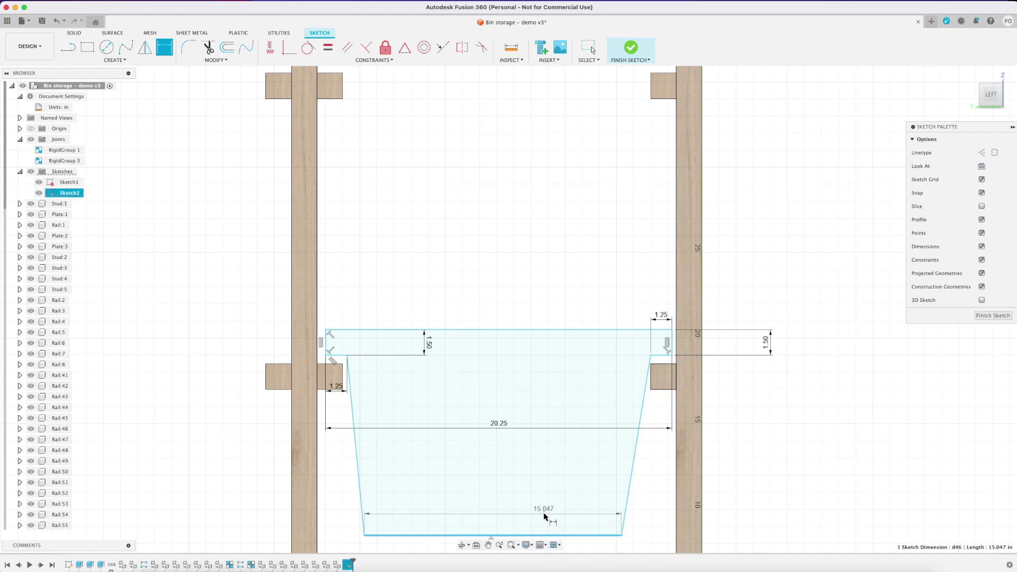
{"action": "left_click", "coordinate": [545, 513]}
{"action": "type", "text": "15.25"}
{"action": "key", "text": "Return"}
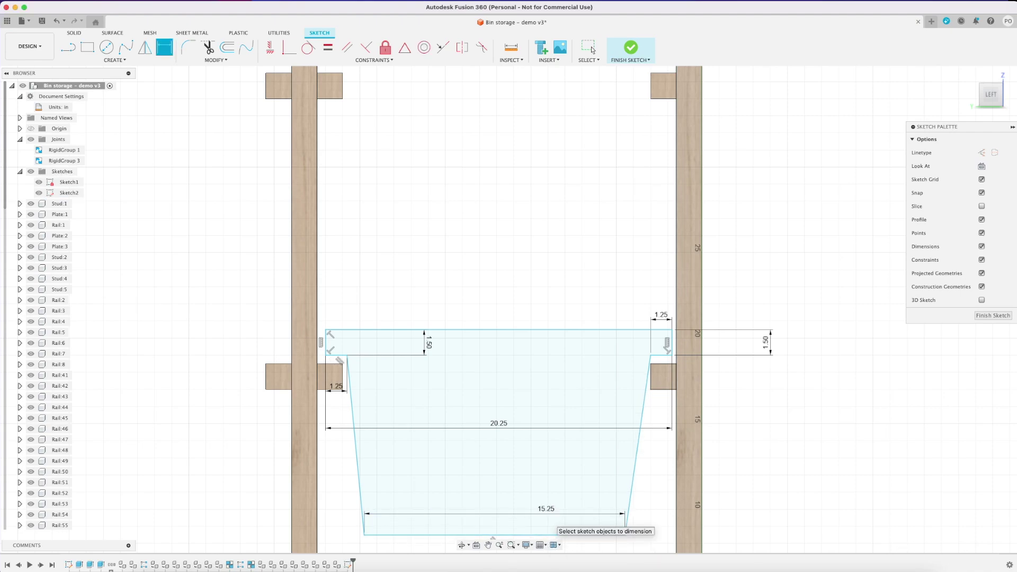
Dimension the horizontal offsets between the bin's bottom corners and the inner ends of its lips
{"action": "left_click", "coordinate": [626, 536]}
{"action": "left_click", "coordinate": [651, 355]}
{"action": "left_click", "coordinate": [646, 545]}
{"action": "type", "text": "=d4"}
{"action": "key", "text": "Return"}
{"action": "key", "text": "Escape"}
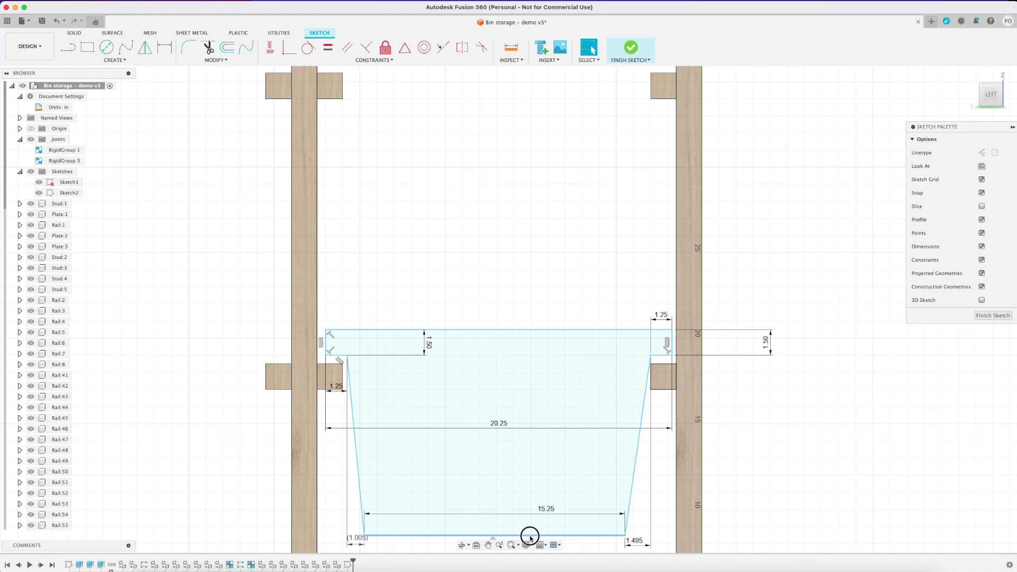
Set the bin's overall height from bottom edge to top line to 14.5 in and finish the sketch
{"action": "mouse_move", "coordinate": [530, 535]}
{"action": "left_mouse_down"}
{"action": "mouse_move", "coordinate": [546, 537]}
{"action": "mouse_move", "coordinate": [521, 536]}
{"action": "mouse_move", "coordinate": [527, 543]}
{"action": "left_mouse_up"}
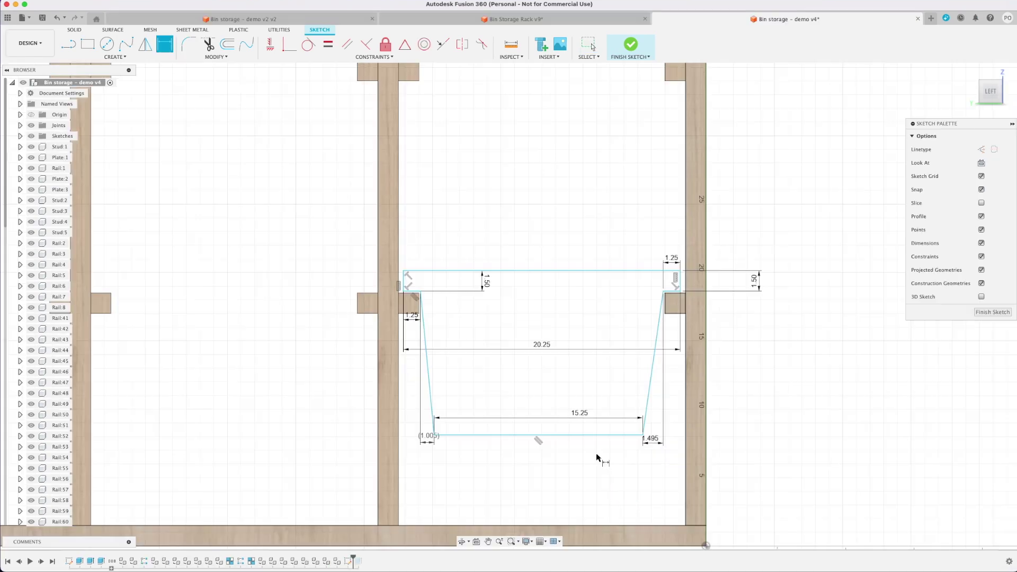
{"action": "left_click", "coordinate": [598, 435]}
{"action": "left_click", "coordinate": [600, 271]}
{"action": "left_click", "coordinate": [733, 342]}
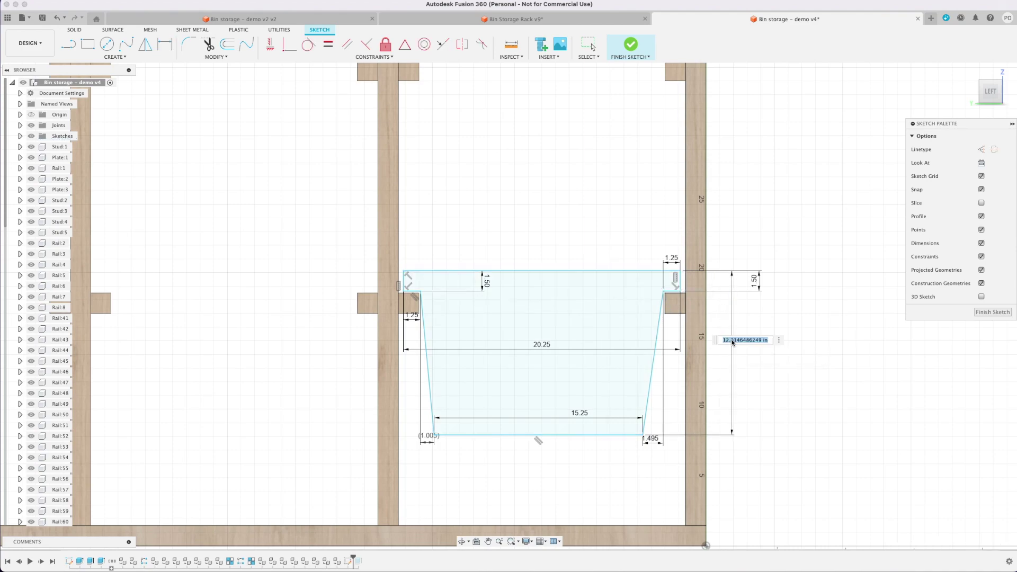
{"action": "type", "text": "14.5"}
{"action": "key", "text": "Return"}
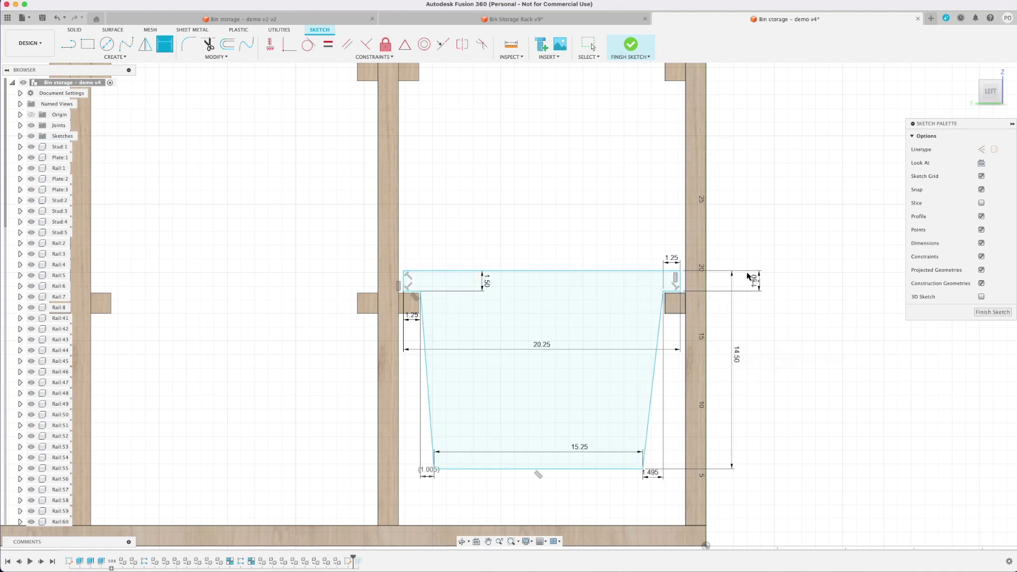
{"action": "left_click", "coordinate": [629, 45]}
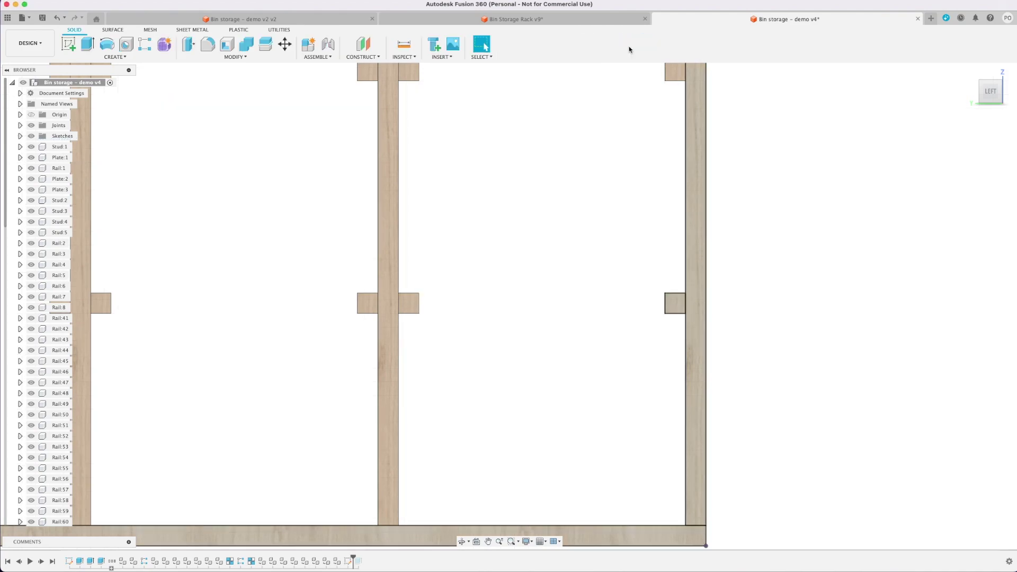
Show the hidden bin profile sketch and extrude its closed profile by bin_length as a new body
{"action": "left_click", "coordinate": [20, 136]}
{"action": "left_click", "coordinate": [39, 157]}
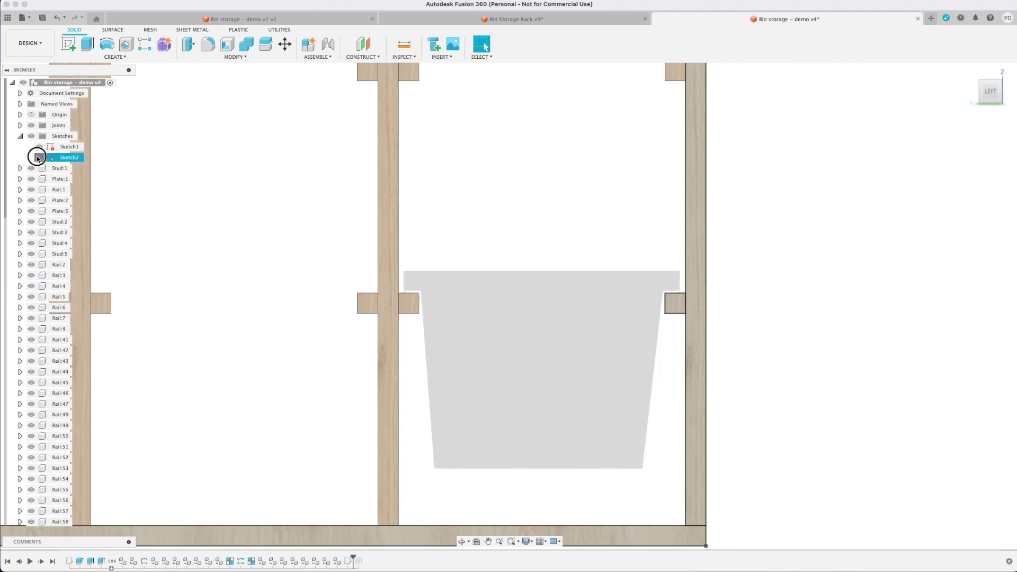
{"action": "left_click", "coordinate": [495, 304]}
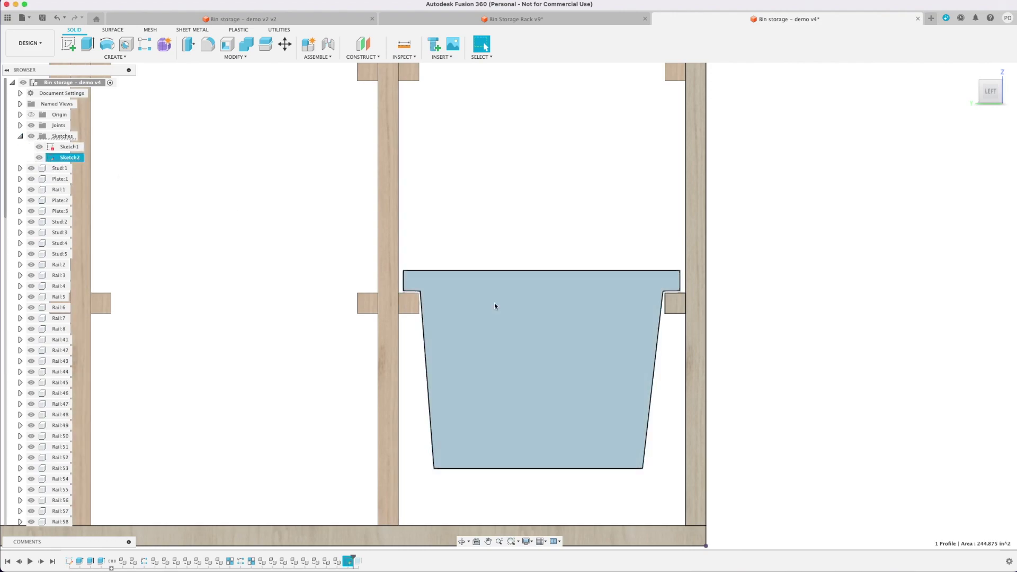
{"action": "key", "text": "e"}
{"action": "left_click", "coordinate": [985, 94]}
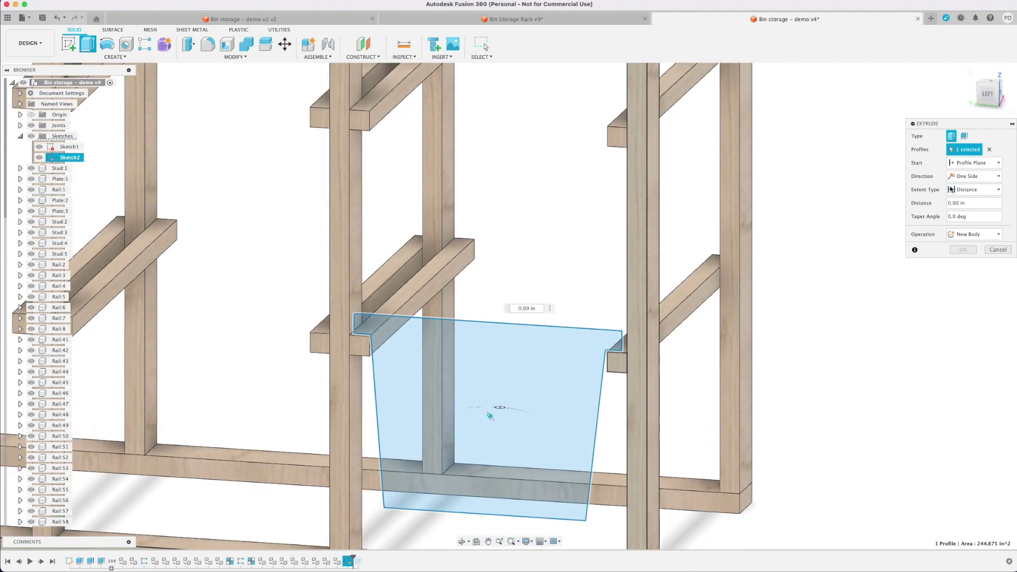
{"action": "type", "text": "bin_length"}
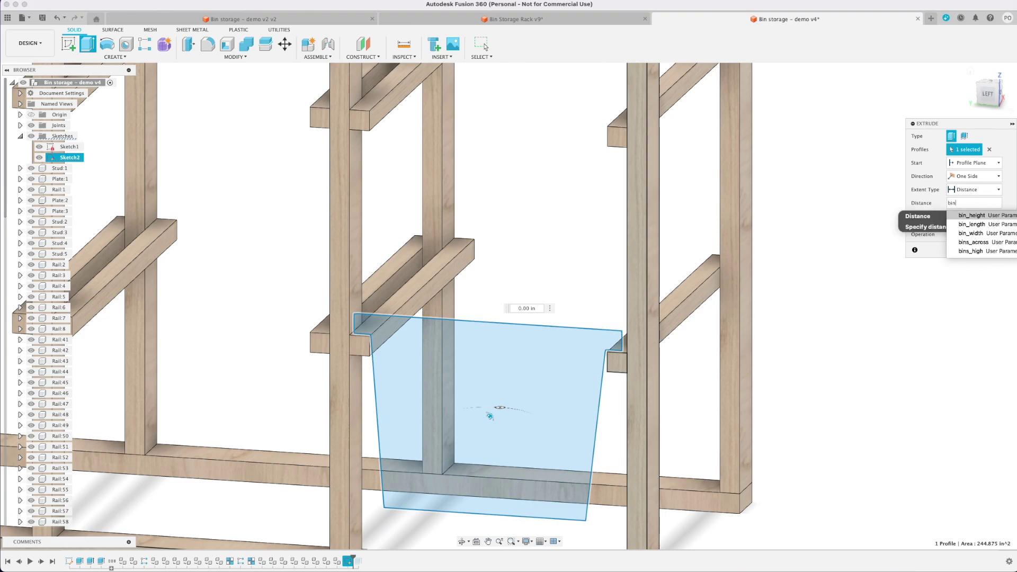
{"action": "key", "text": "Return"}
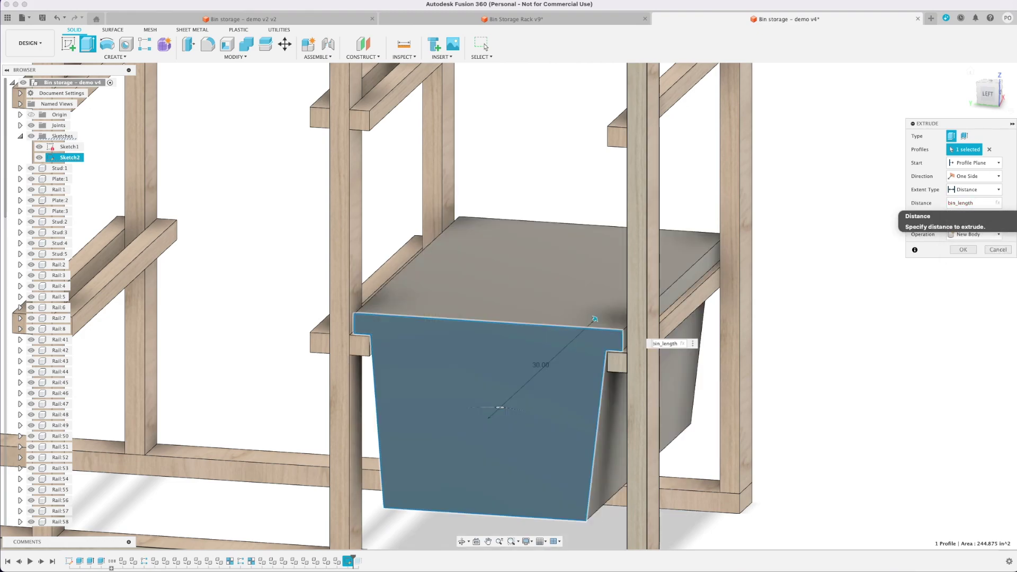
{"action": "left_click", "coordinate": [964, 249]}
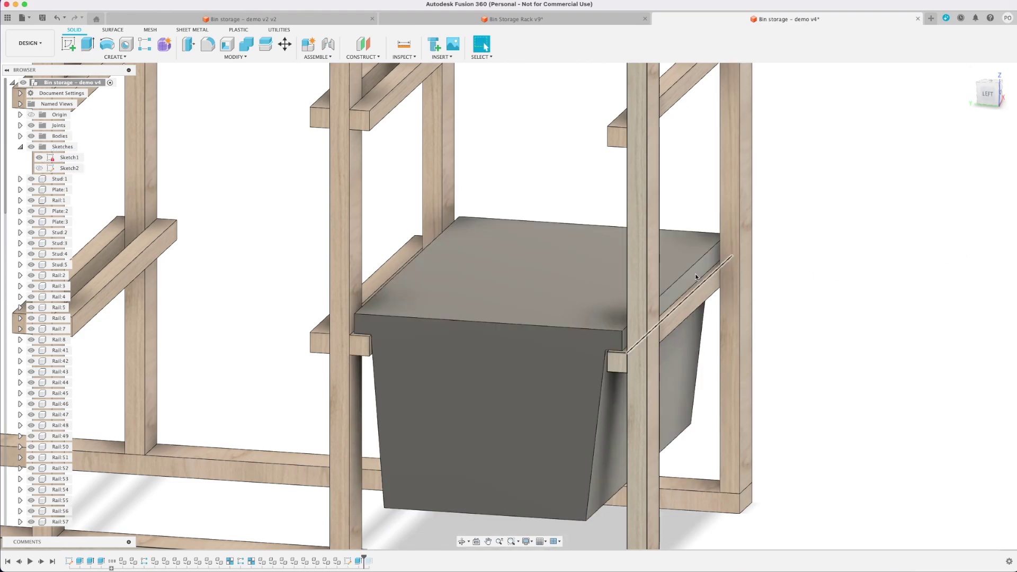
{"action": "middle_click_drag", "start_coordinate": [590, 313], "coordinate": [591, 220]}
{"action": "scroll", "coordinate": [592, 228], "scroll_direction": "up", "scroll_amount": 2}
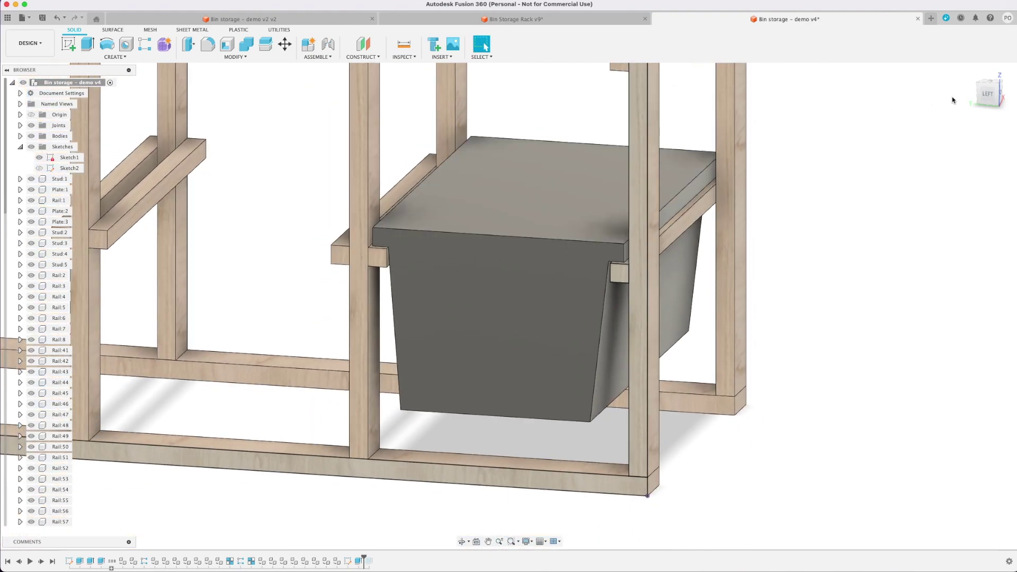
{"action": "left_click", "coordinate": [972, 73]}
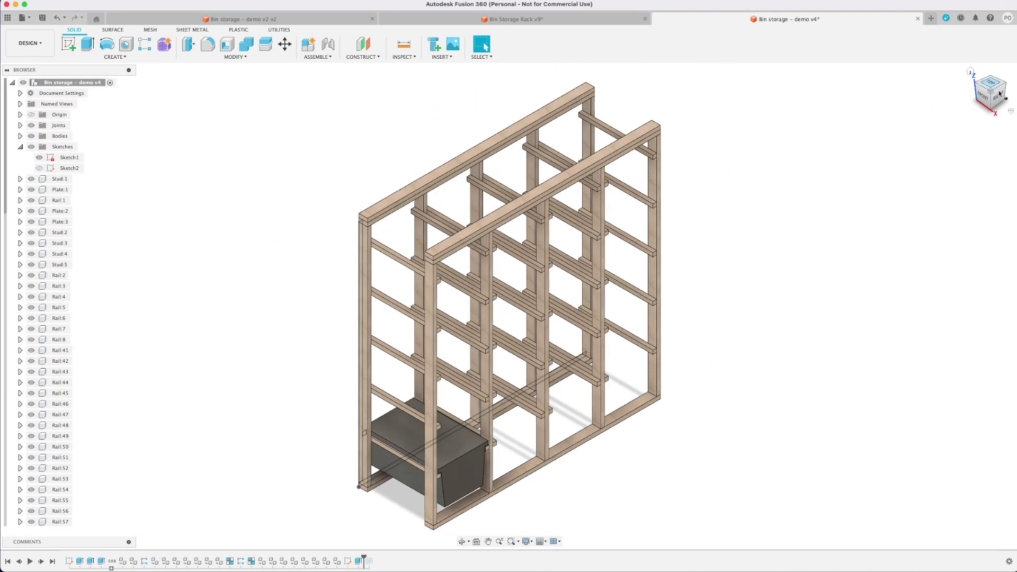
{"action": "left_click", "coordinate": [998, 95]}
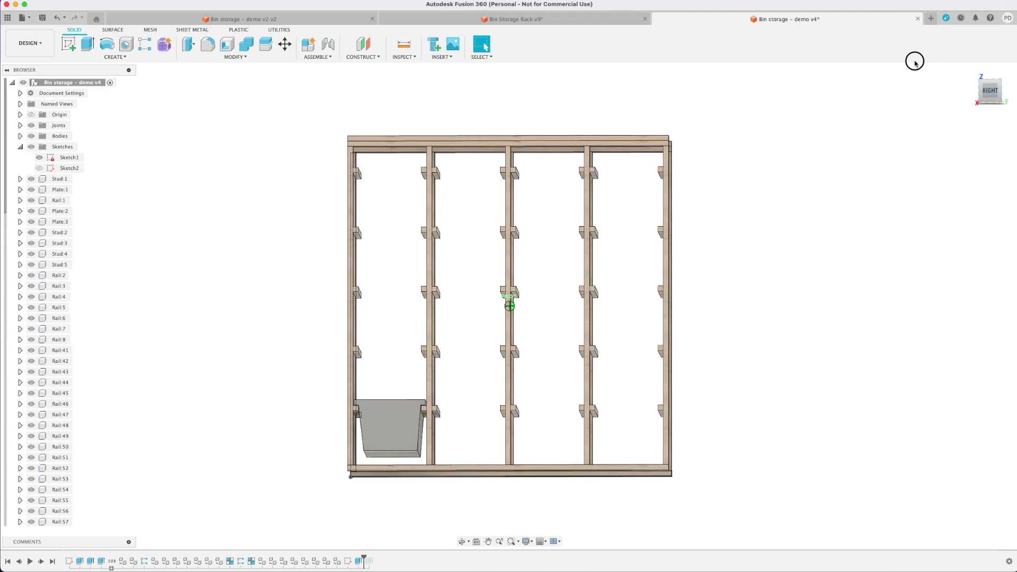